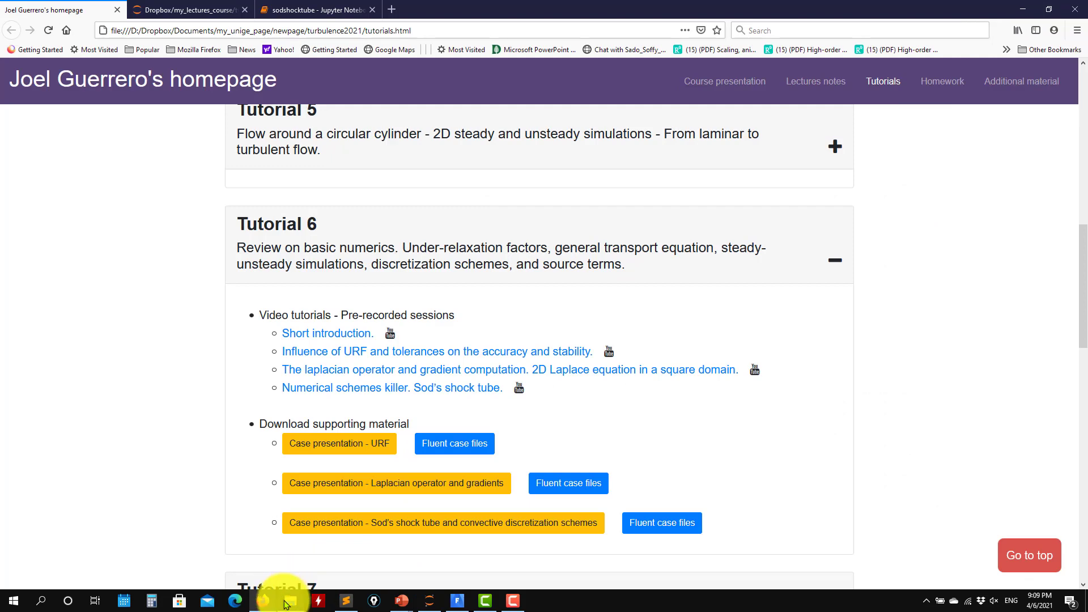
Step: Bring the sol folder window forward in File Explorer and minimize the tut6 folder window
mouse_move(289, 595)
left_click(428, 554)
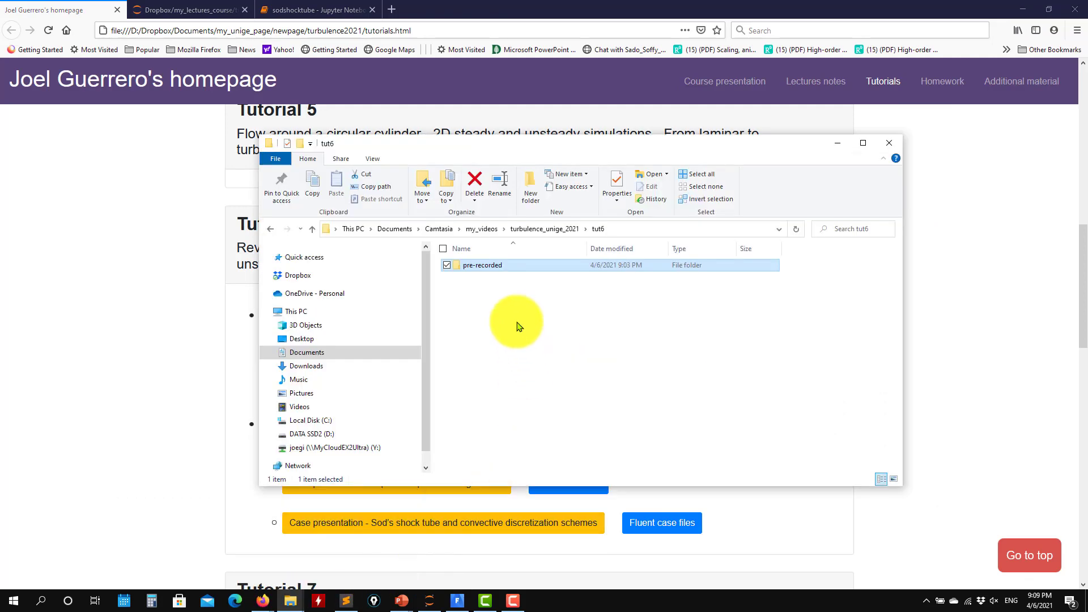
mouse_move(288, 604)
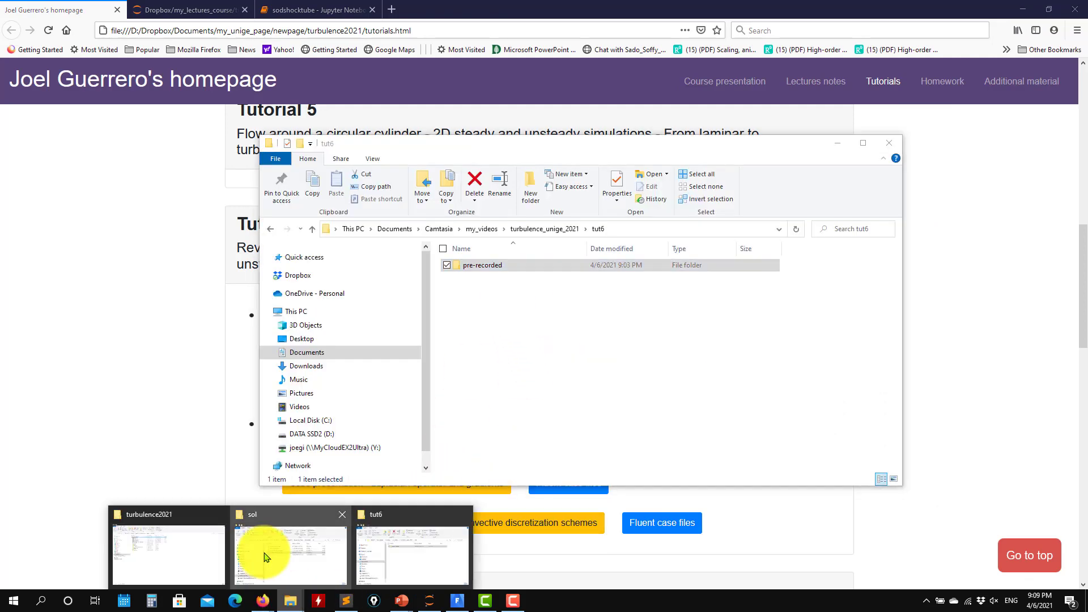
left_click(269, 553)
left_click(883, 390)
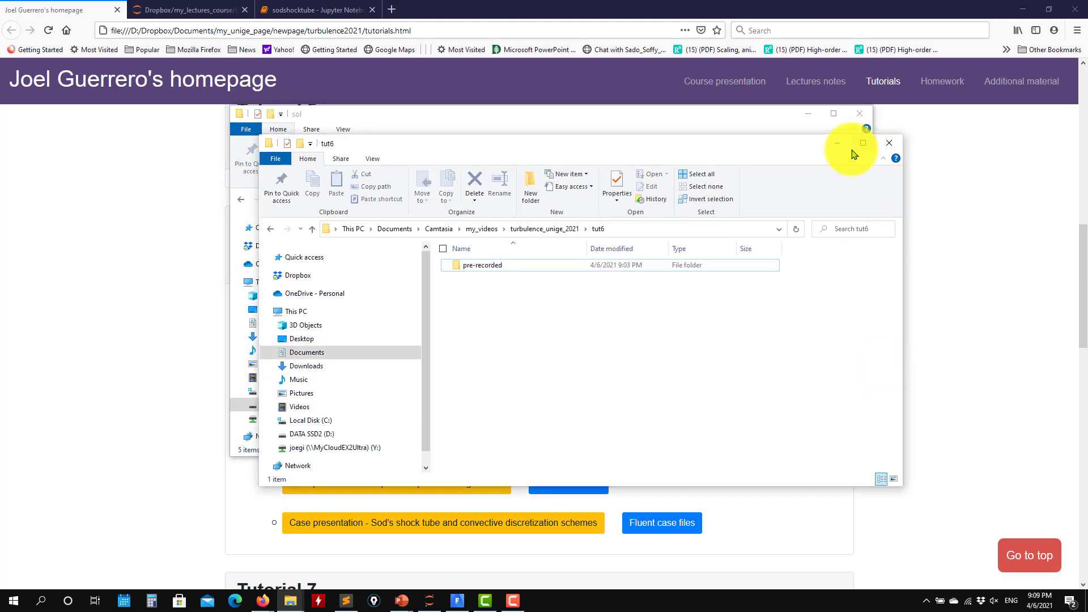
left_click(836, 144)
Step: Go up from the sol folder to tut6-basic_numerics and open its fluent_URF folder
left_click(282, 200)
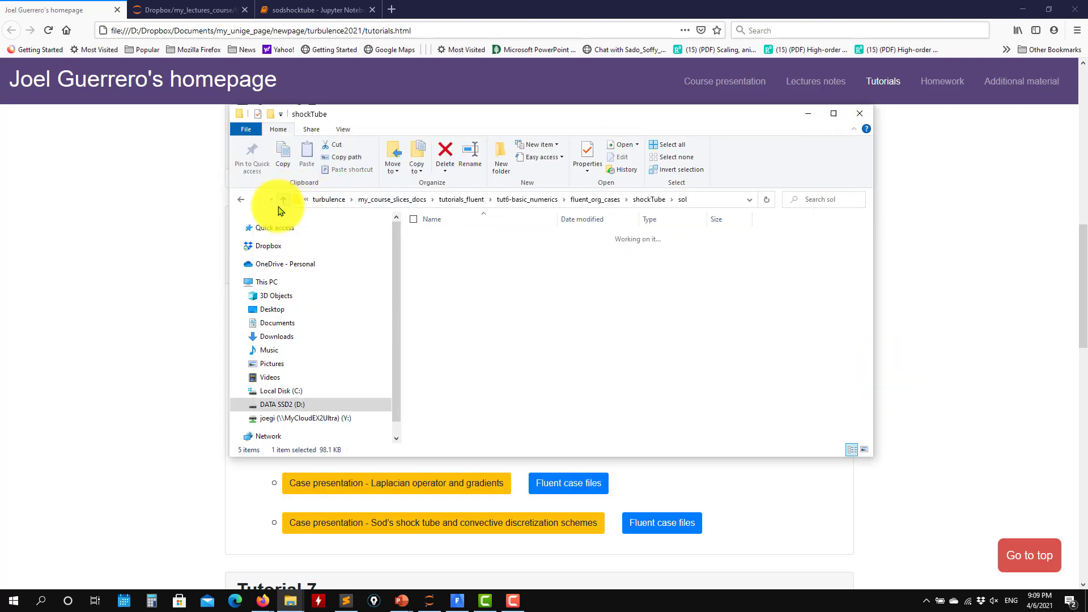
left_click(282, 200)
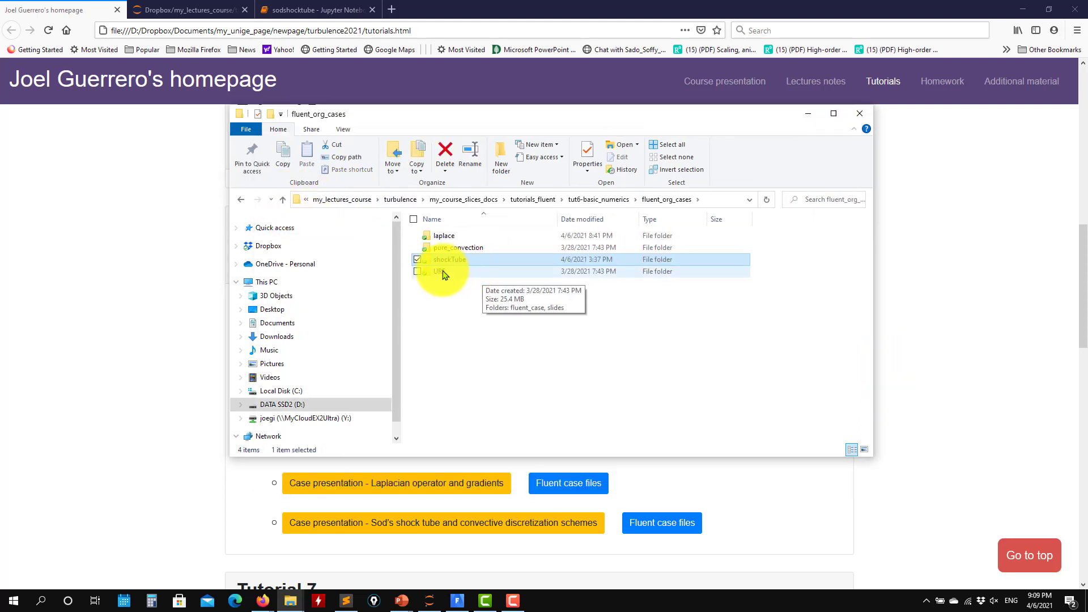
left_click(618, 201)
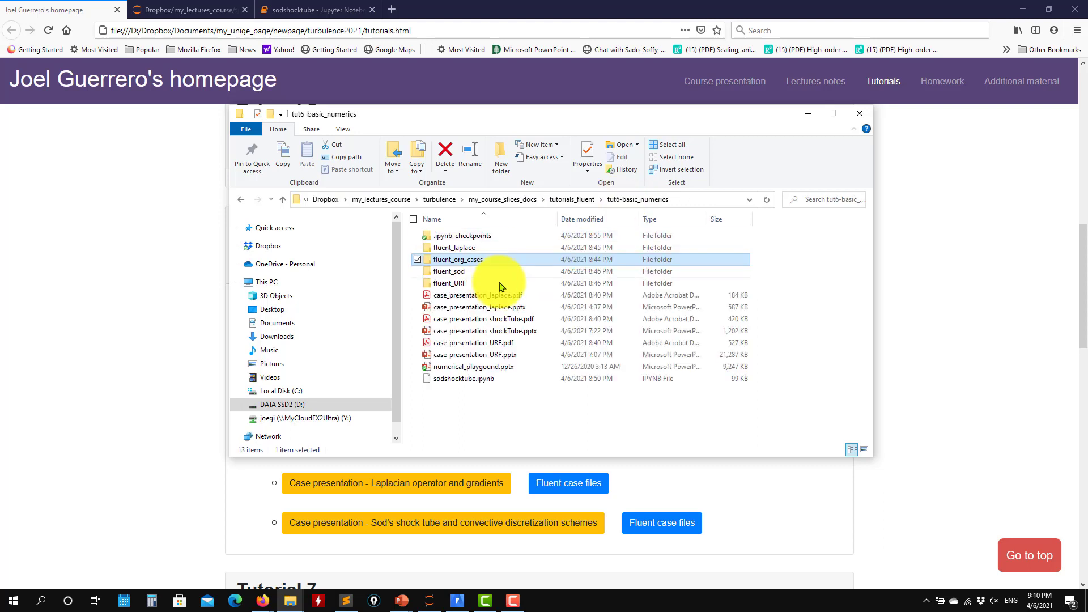
left_click(452, 286)
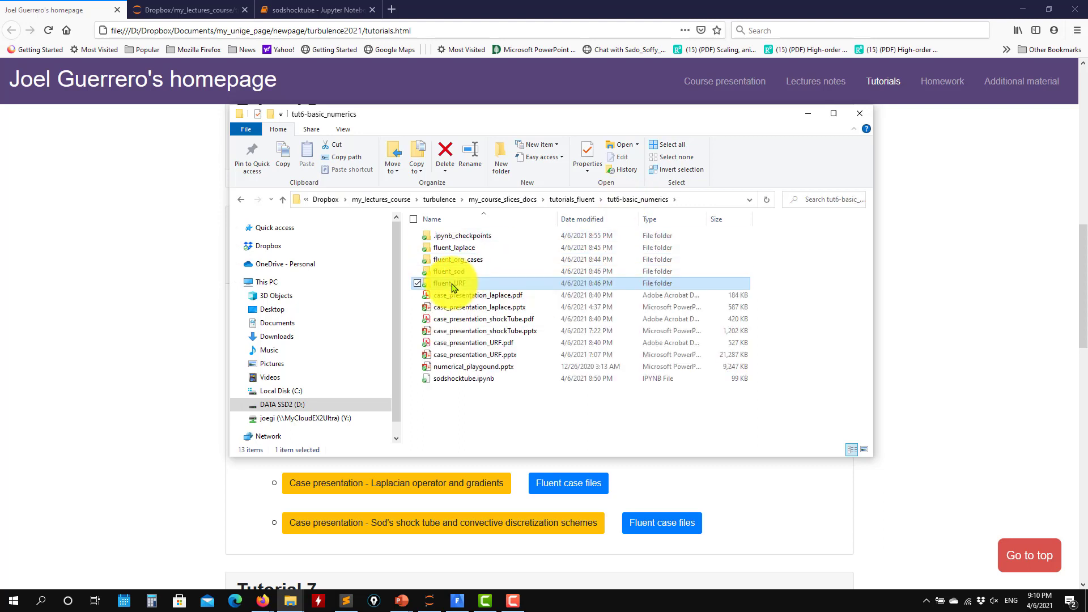
double_click(452, 285)
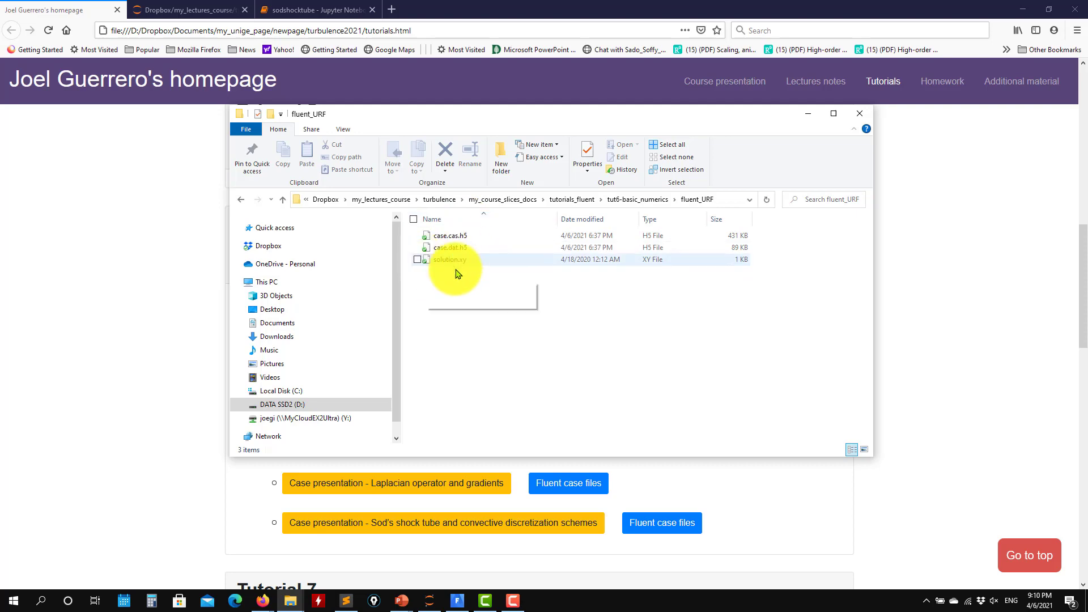
Step: Launch Fluent from the Fluent Launcher with the copied fluent_URF folder path as working directory and 1 solver process
left_click(1018, 5)
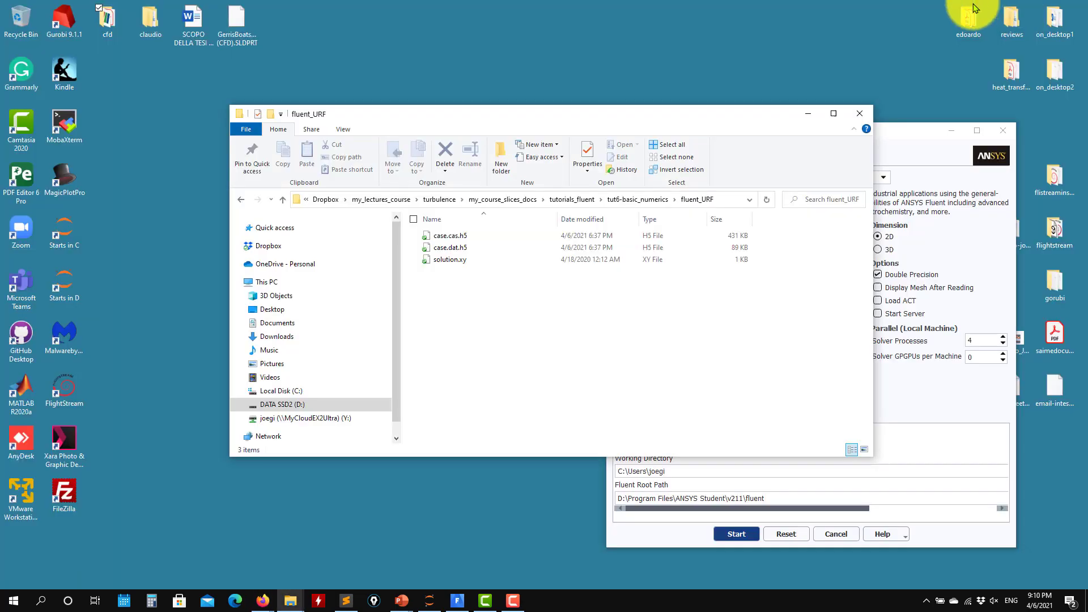
left_click_drag(701, 108, 539, 39)
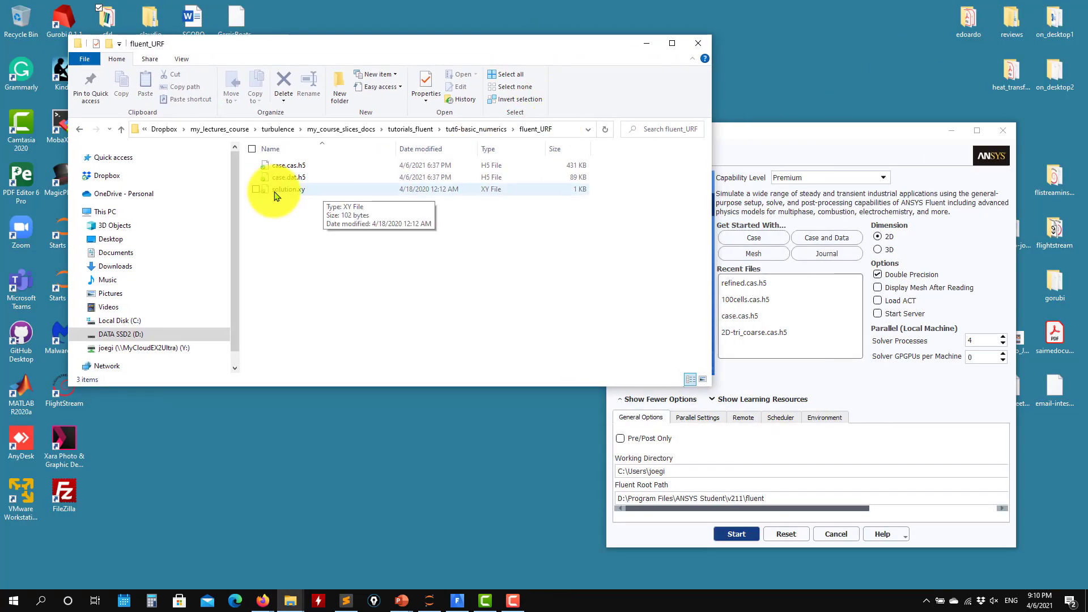
left_click(554, 130)
key("ctrl+c")
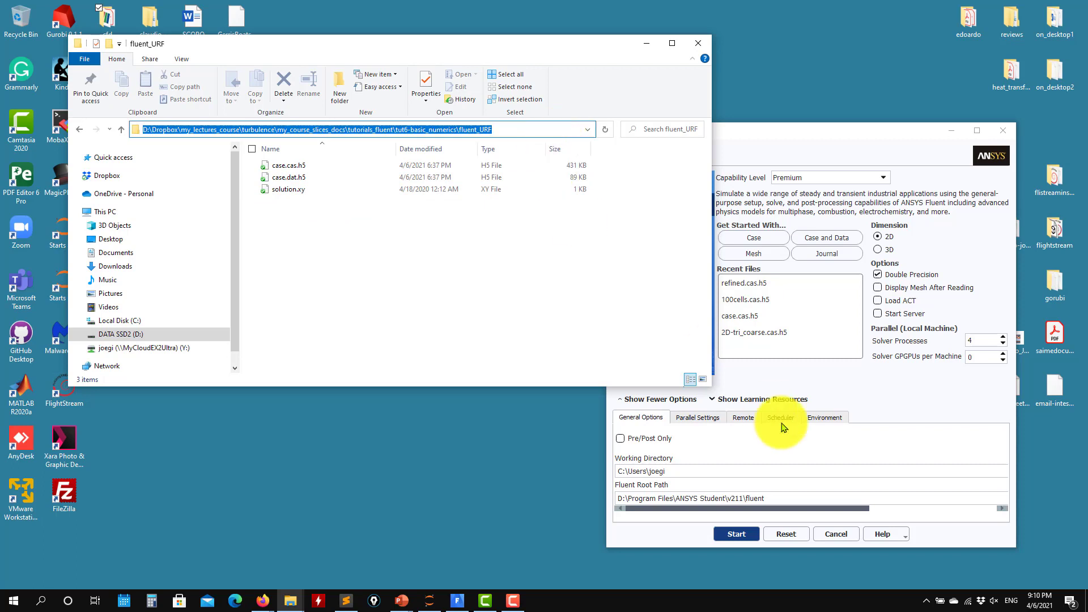
triple_click(705, 471)
key("ctrl+v")
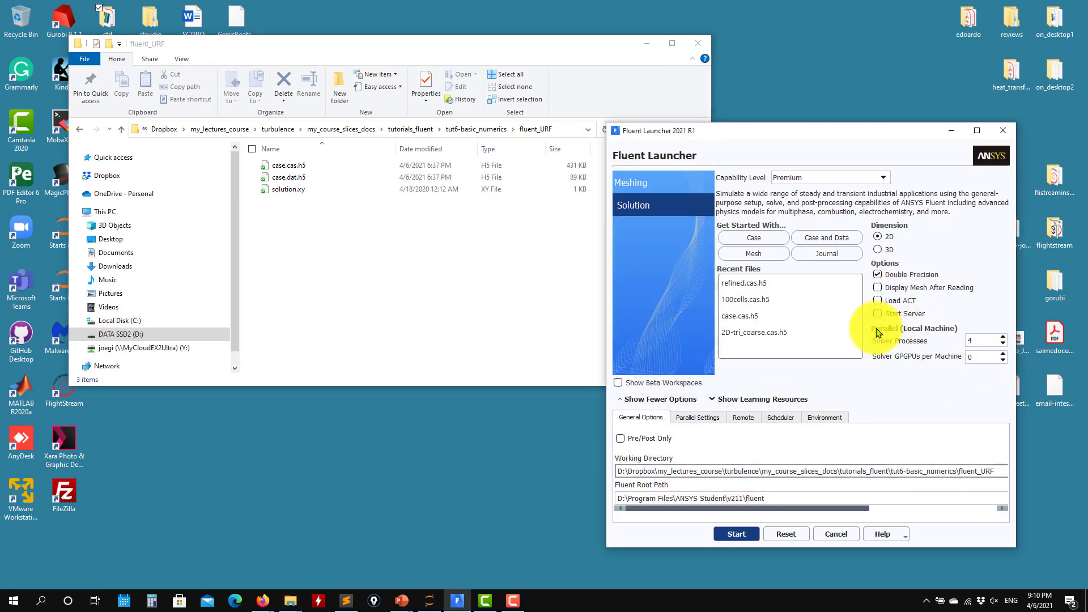
double_click(980, 341)
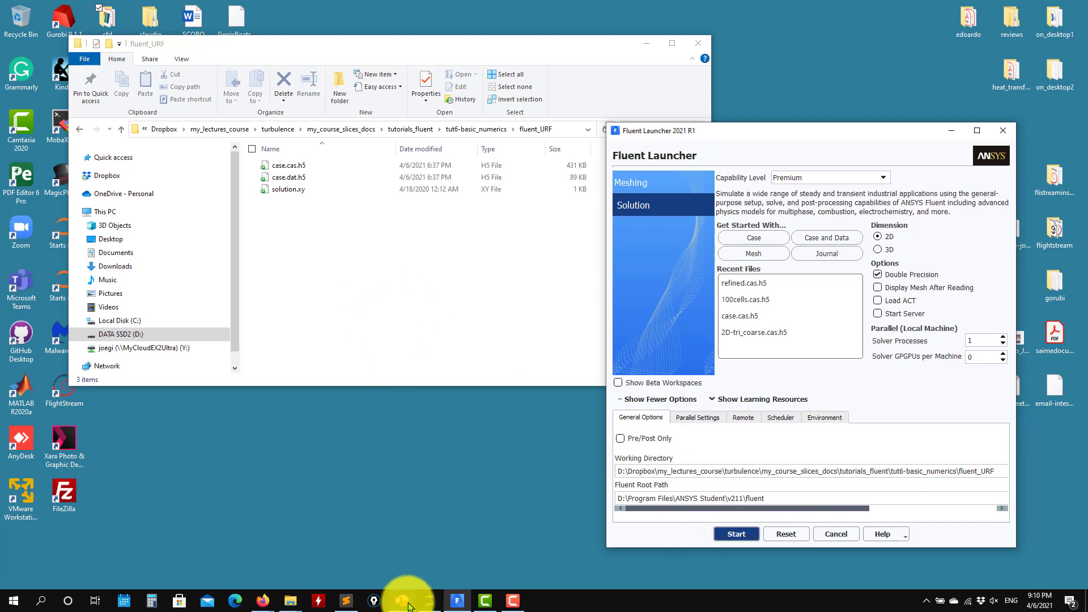
Step: Switch to the case_presentation_URF.pptx presentation in PowerPoint and view slide 3 with the QoI and iteration plots
mouse_move(401, 596)
left_click(292, 553)
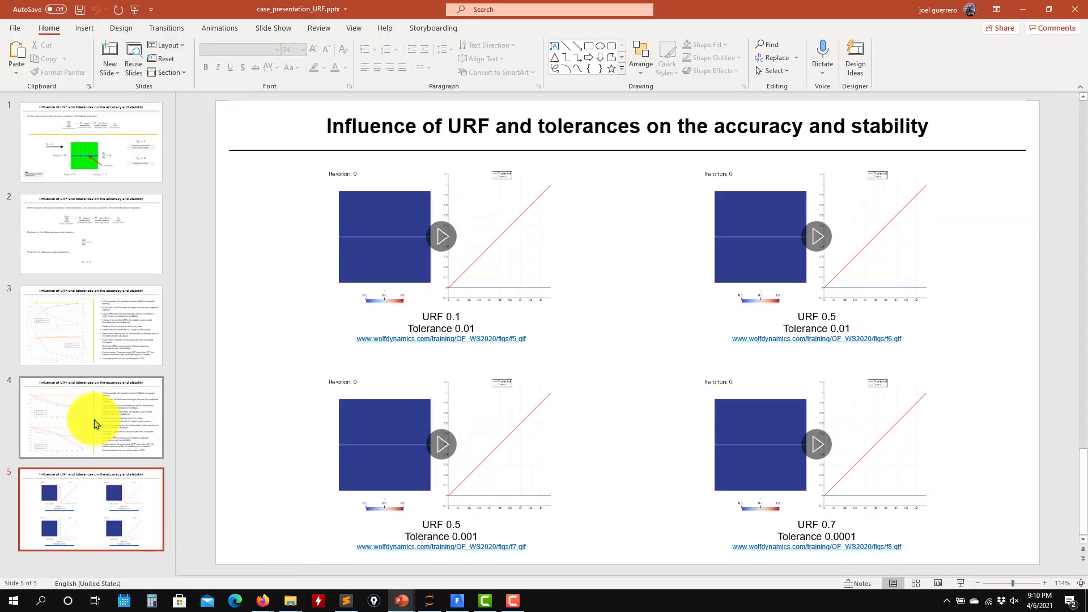
left_click(84, 347)
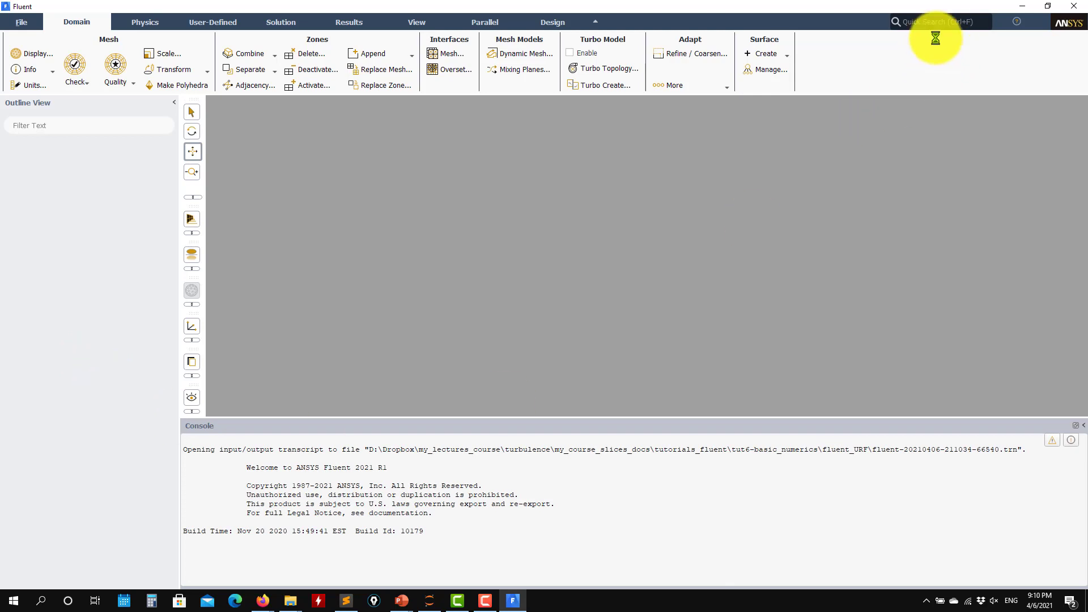
Step: Minimize the presentation and folder windows and return to the Fluent solver window
left_click(1023, 6)
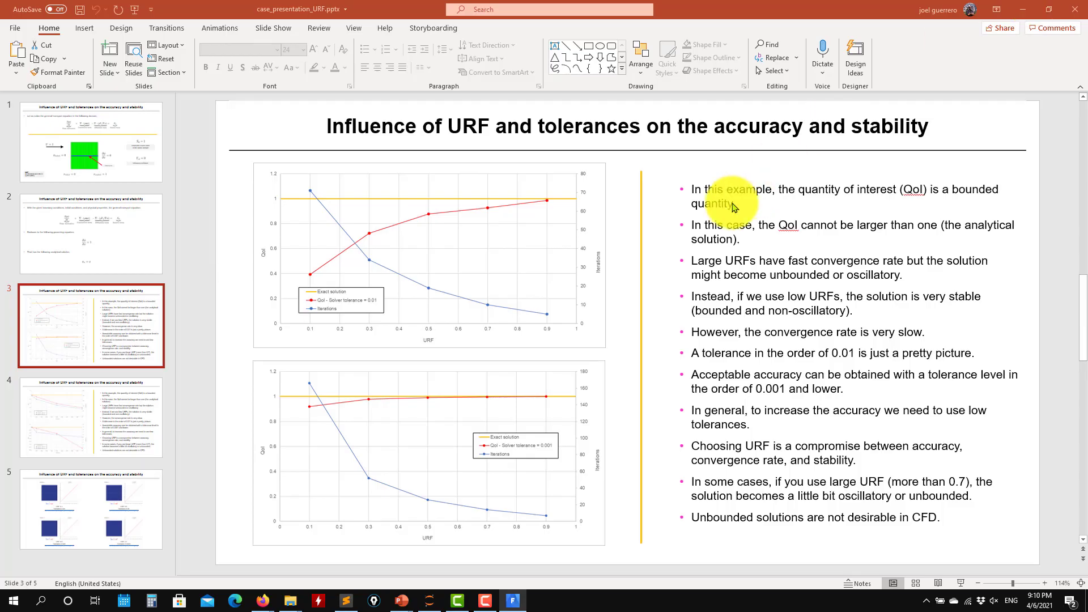
left_click(1023, 7)
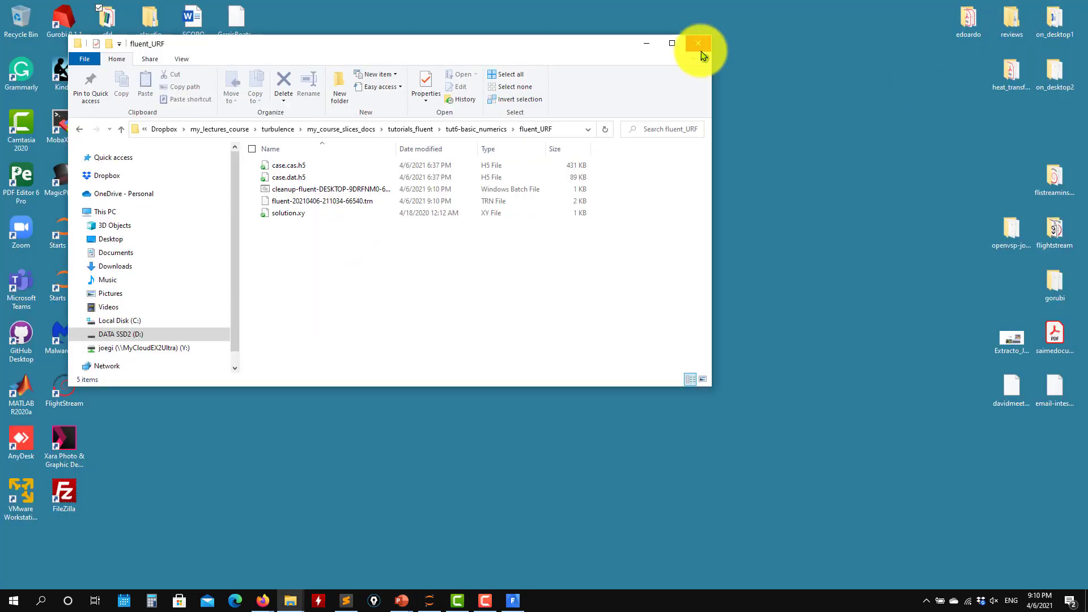
left_click(646, 43)
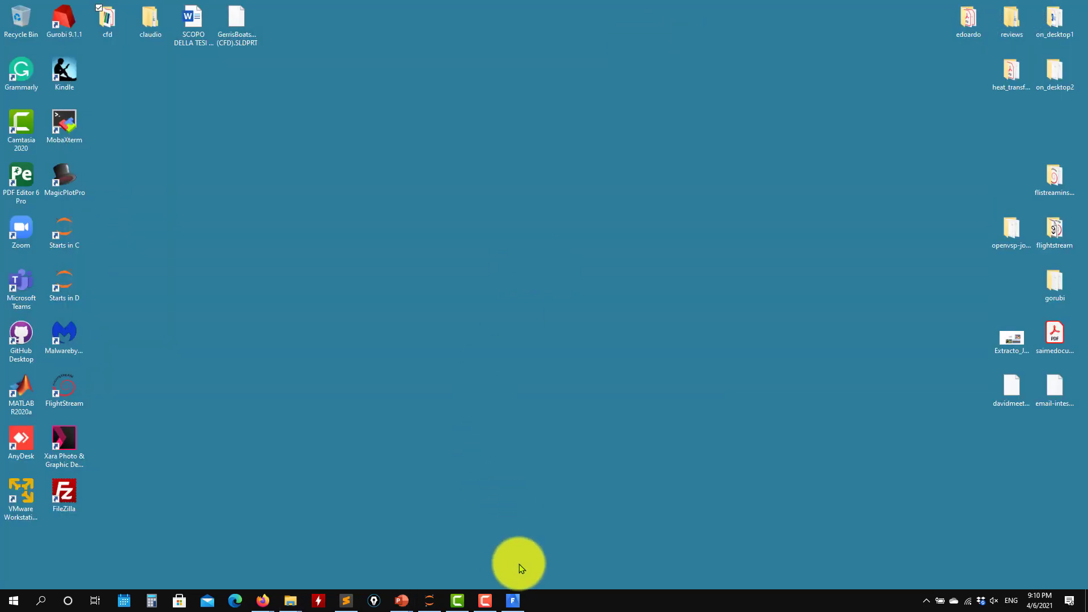
left_click(513, 601)
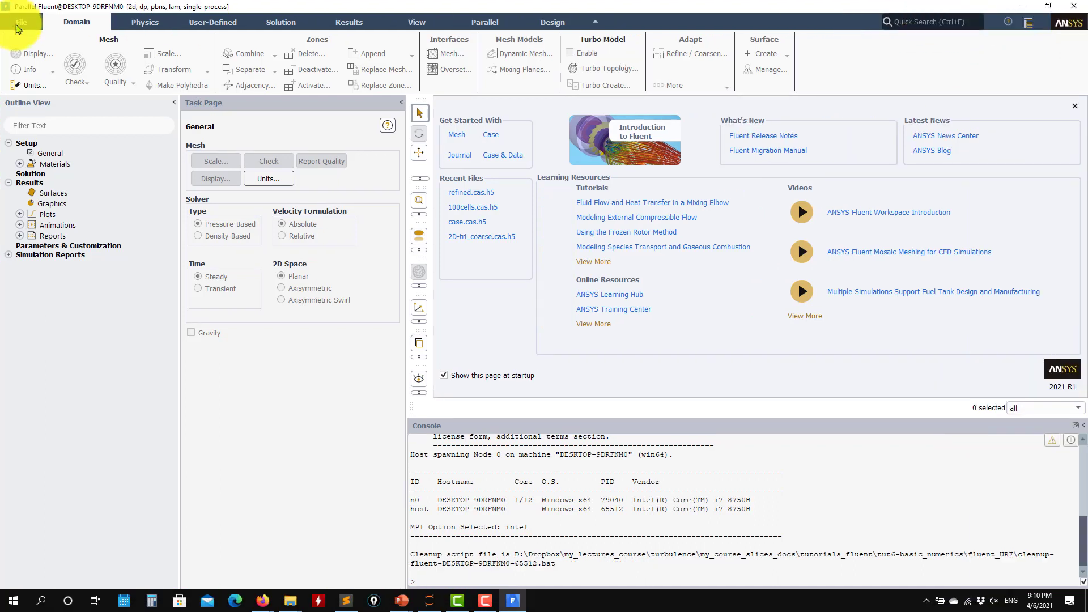
Step: Read the case.cas.h5 case together with its data from the fluent_URF folder
left_click(17, 25)
mouse_move(34, 36)
left_click(149, 61)
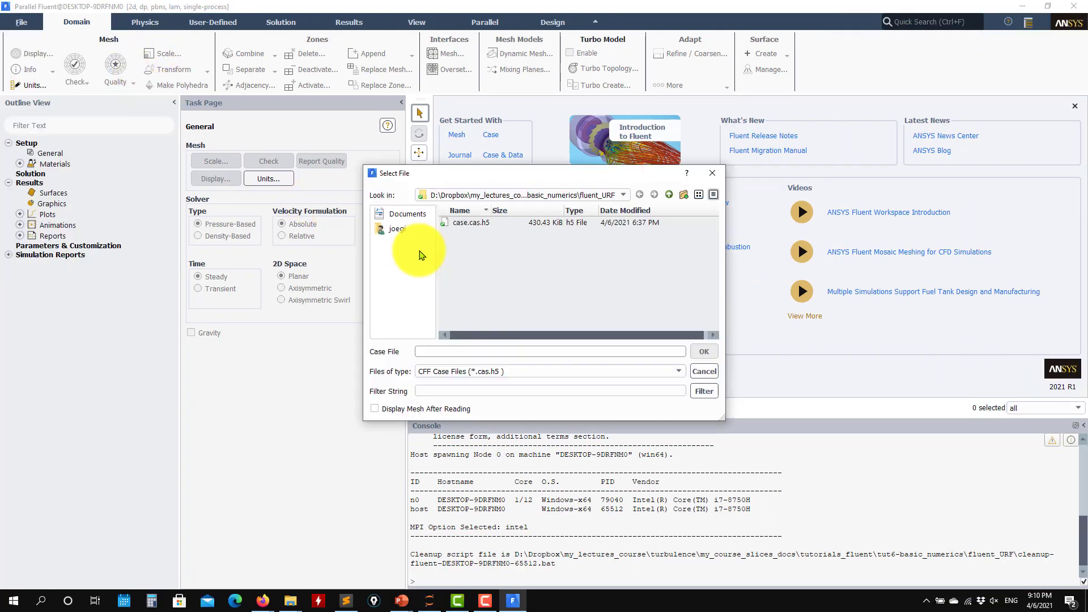
left_click(470, 222)
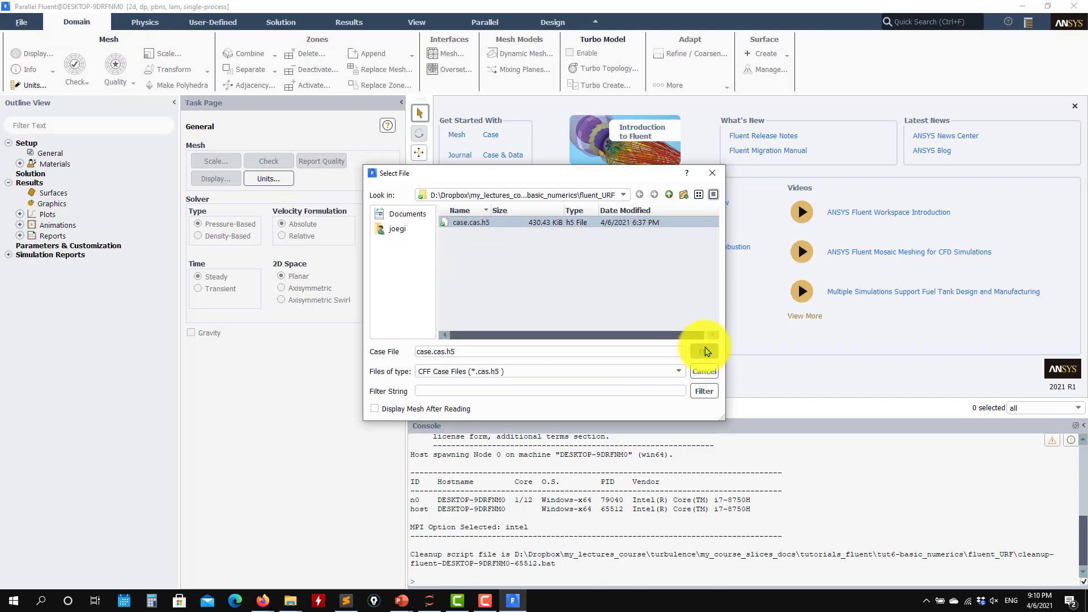
left_click(705, 352)
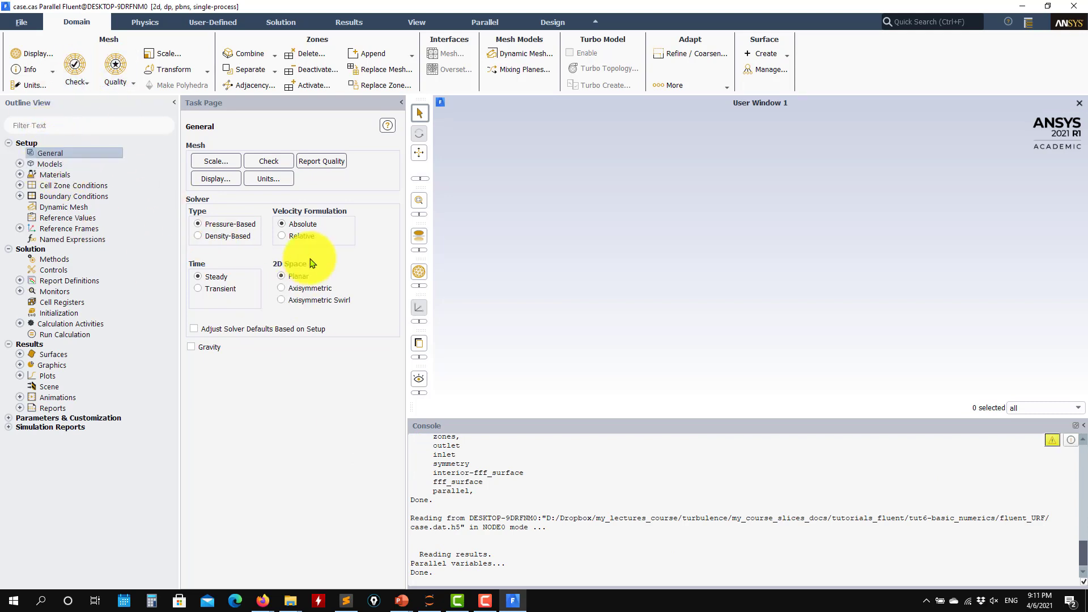
Step: Review the general and model setup, then inspect the air material's properties and its uds-0 diffusion coefficient without changing them
left_click(40, 154)
left_click(20, 164)
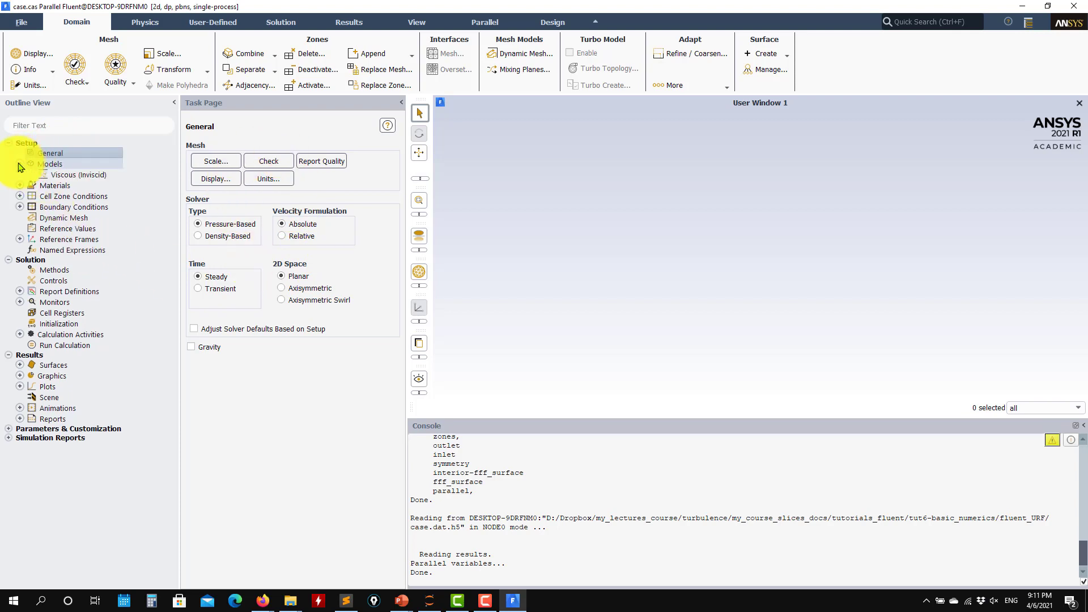
left_click(21, 186)
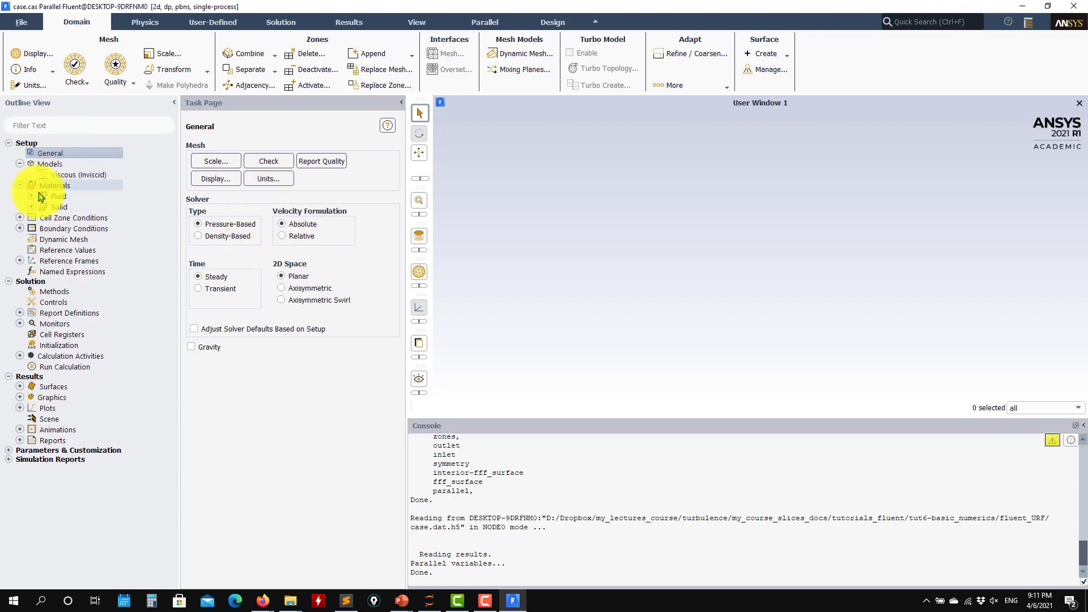
left_click(31, 196)
double_click(64, 207)
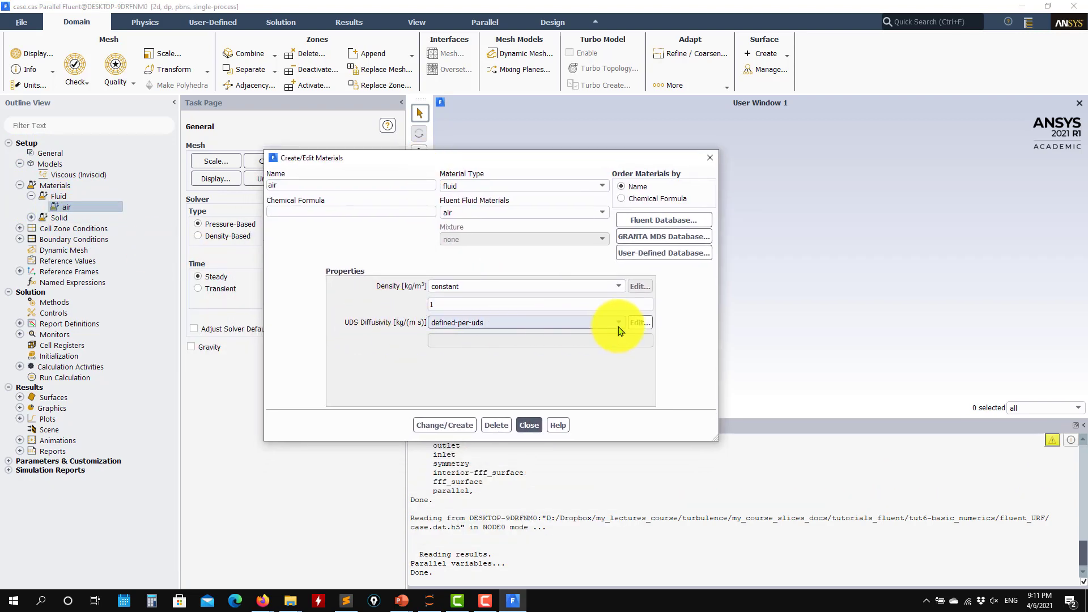
left_click(640, 322)
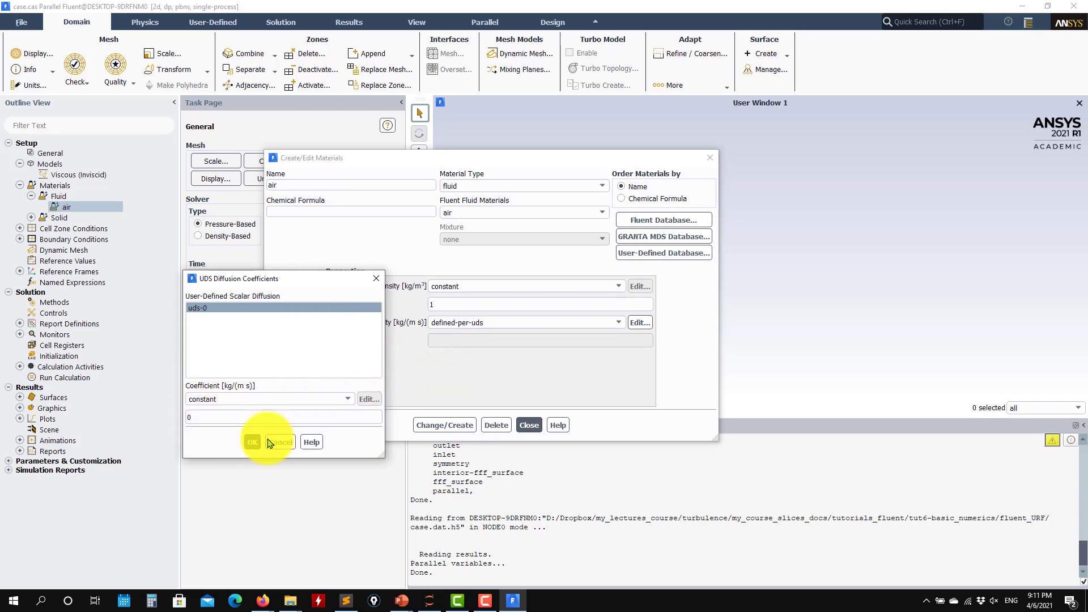
left_click(277, 443)
left_click(528, 425)
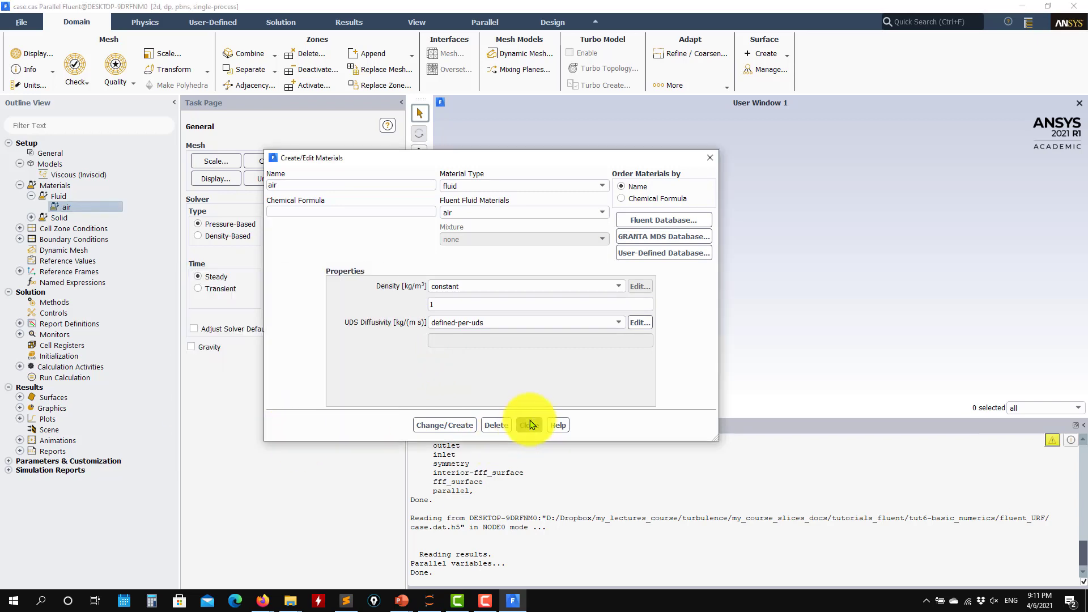
Step: Inspect the settings of the user-defined scalar uds-0 and leave them unmodified
left_click(9, 462)
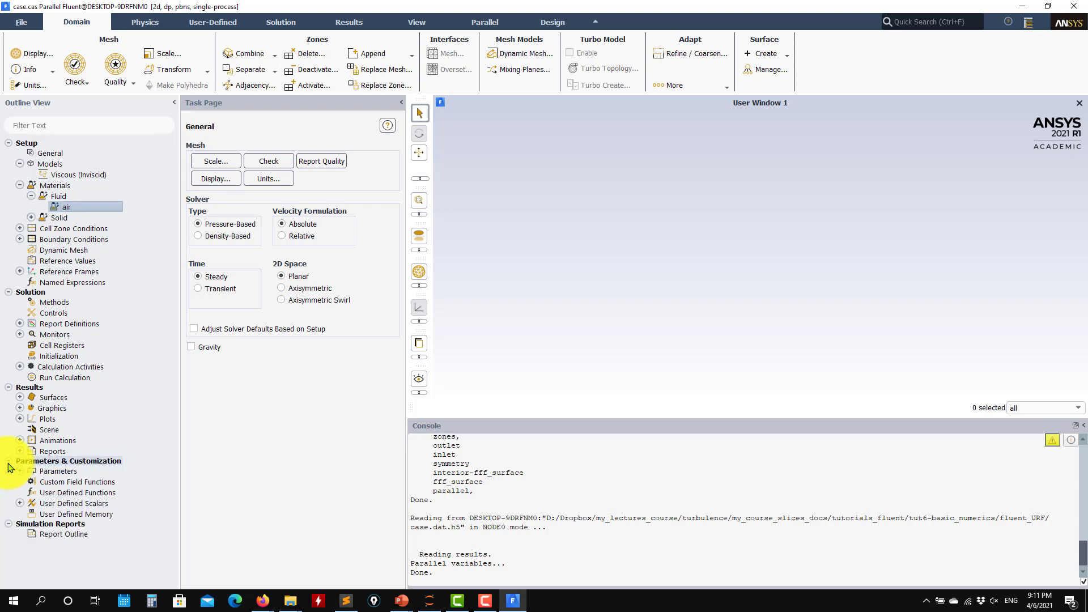
left_click(72, 505)
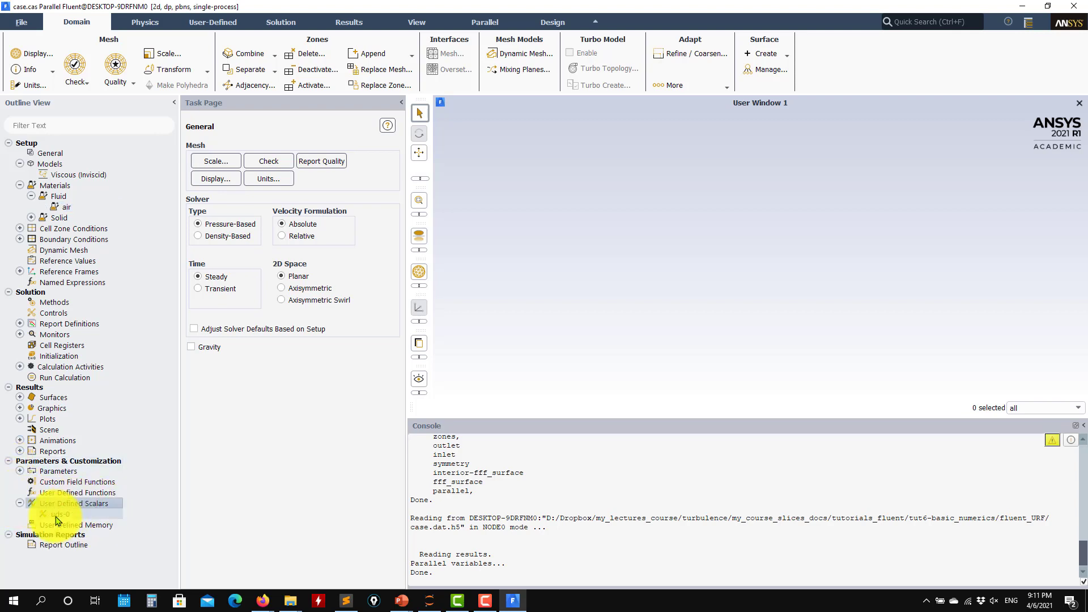
double_click(57, 521)
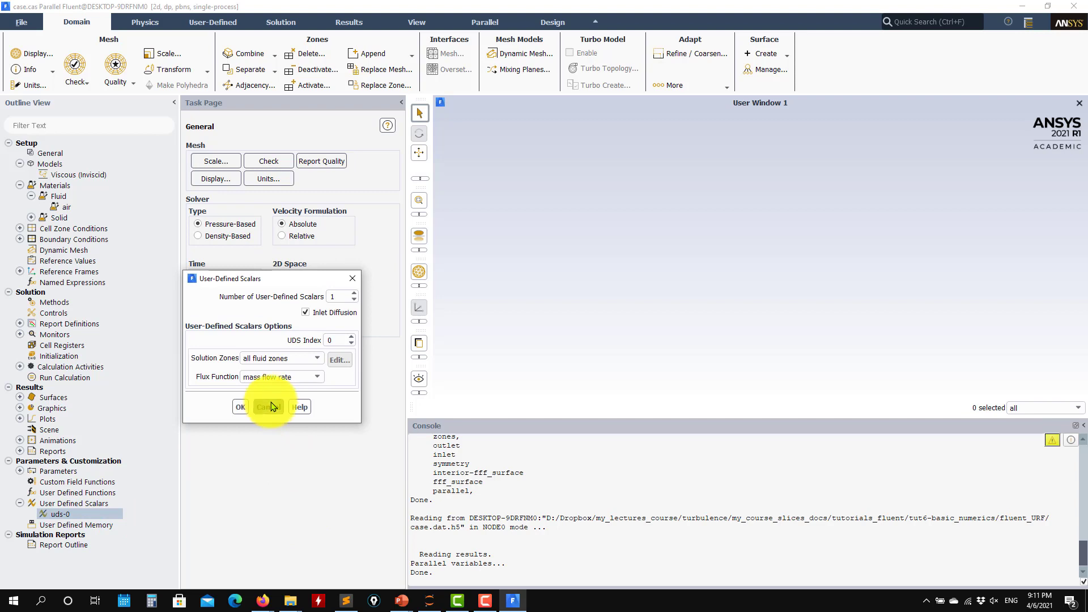
left_click(267, 403)
Step: Examine the source terms of the fff_surface fluid cell zone, with its dialog enlarged and moved clear of the console
left_click(19, 228)
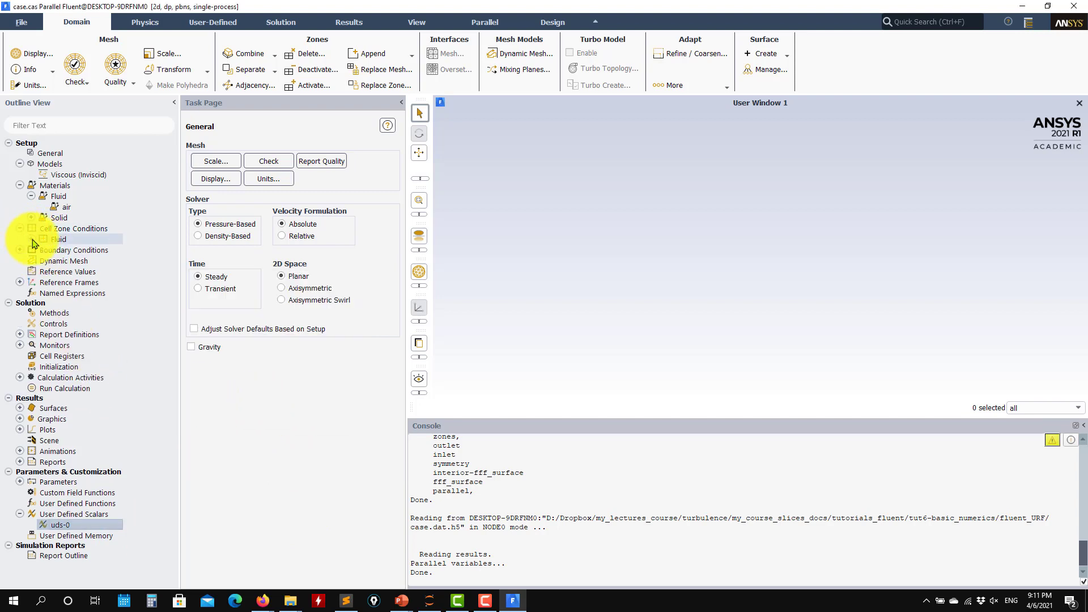
left_click(32, 239)
left_click(53, 230)
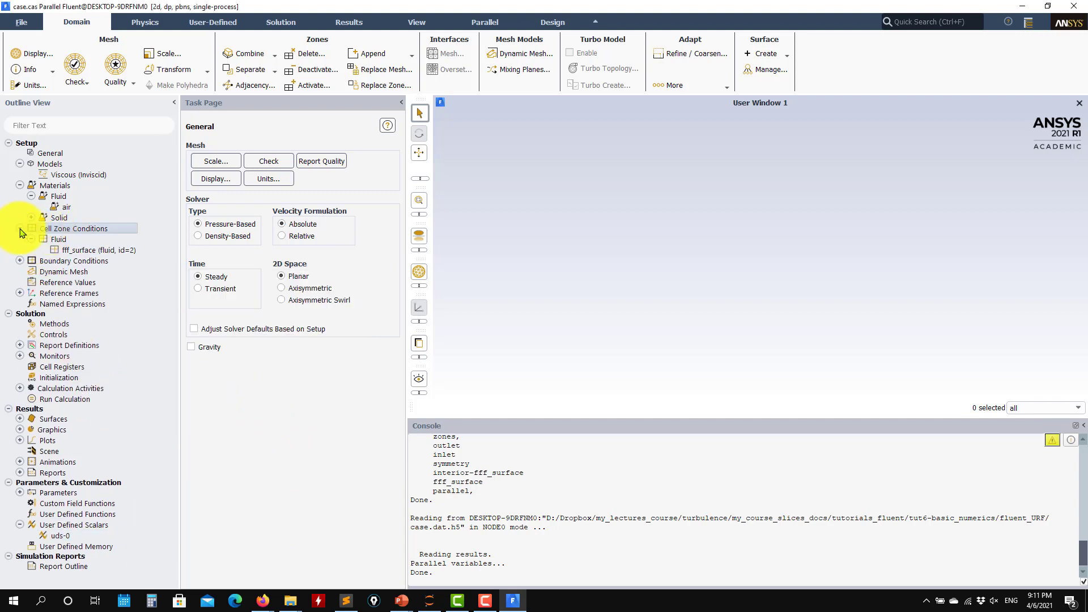
double_click(66, 251)
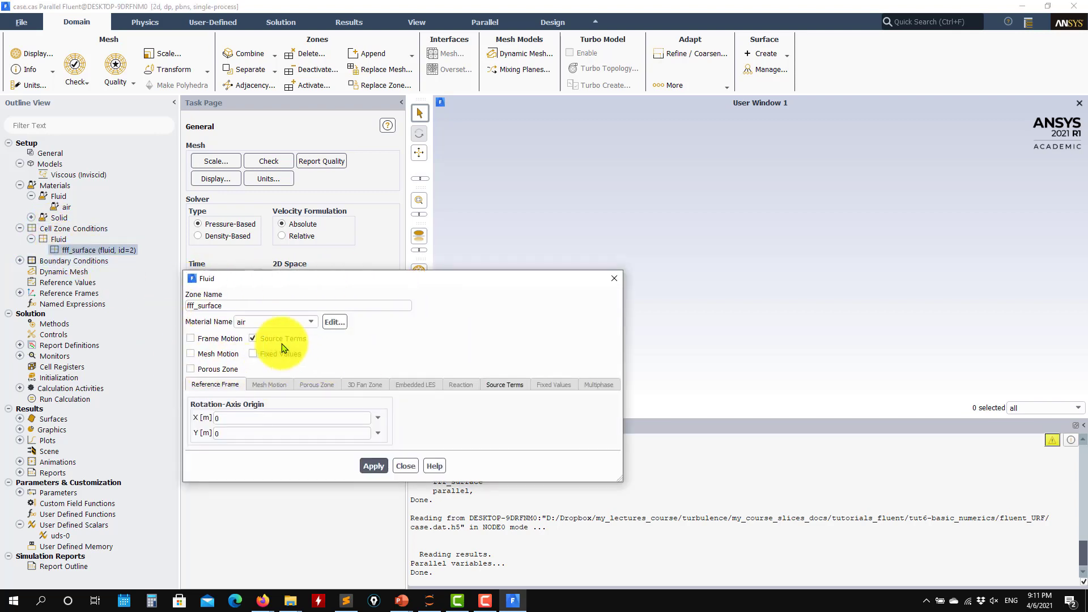
left_click(501, 384)
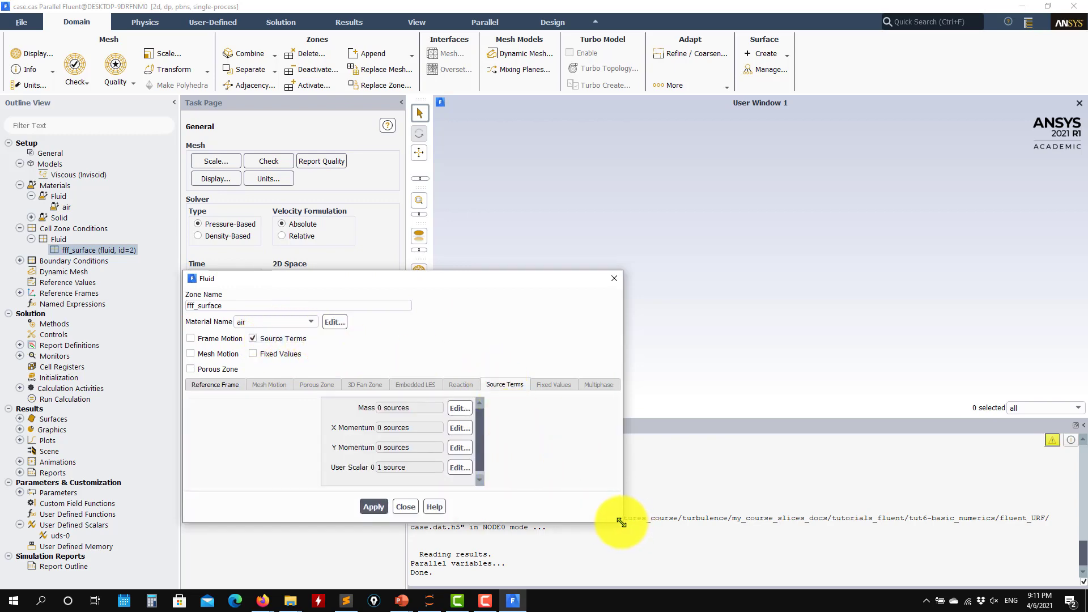
left_click_drag(622, 522, 651, 557)
left_click_drag(525, 284, 629, 99)
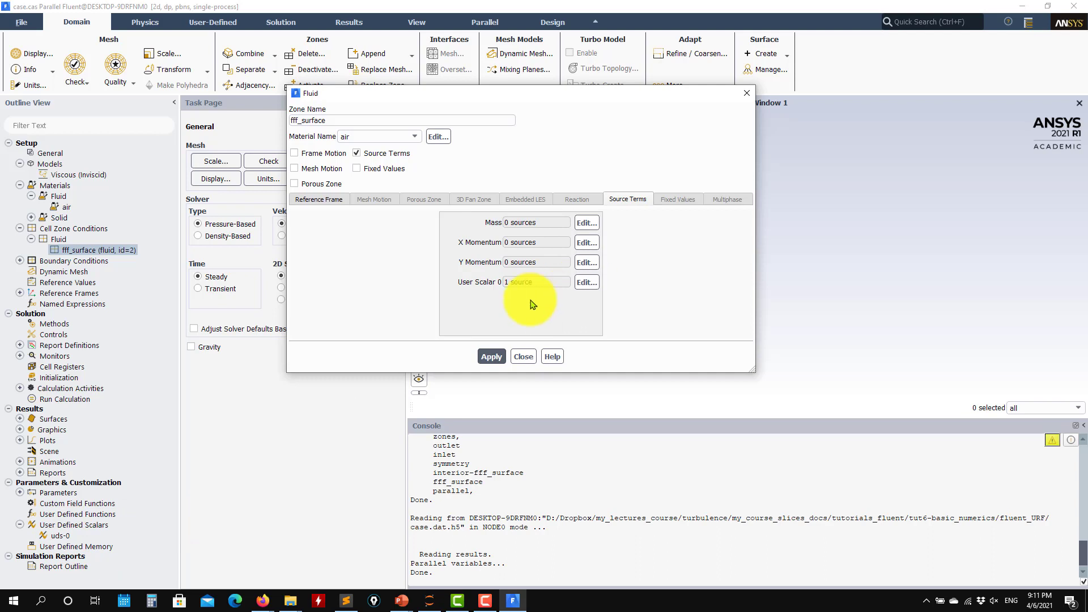
Step: Check the User Scalar 0 source of the fff_surface zone against the case_presentation_URF slide in PowerPoint, and close the zone's dialogs in Fluent without changes
left_click(587, 282)
left_click(241, 314)
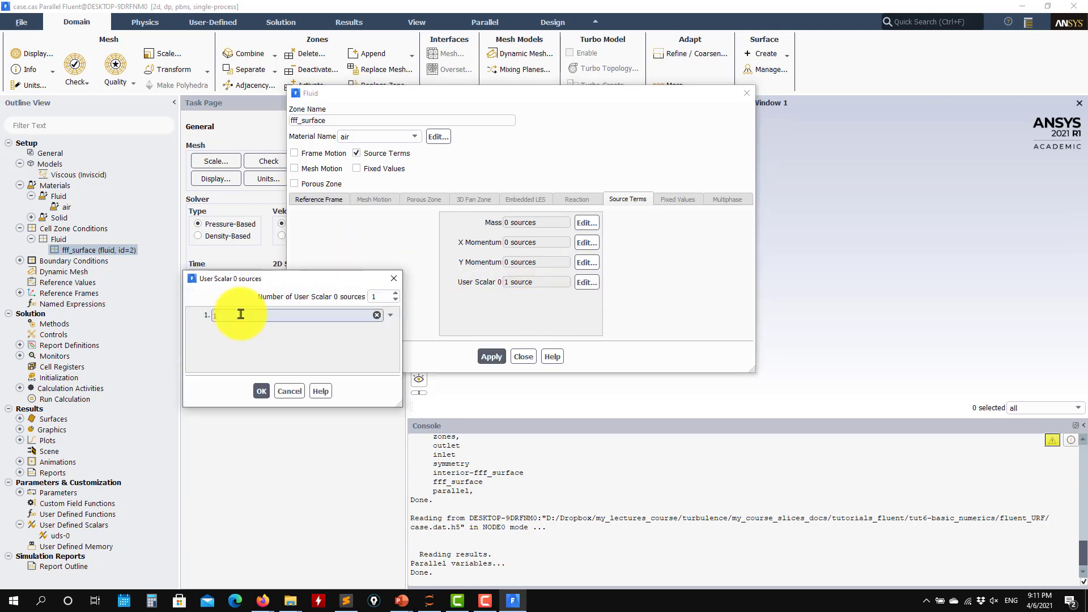
left_click(402, 601)
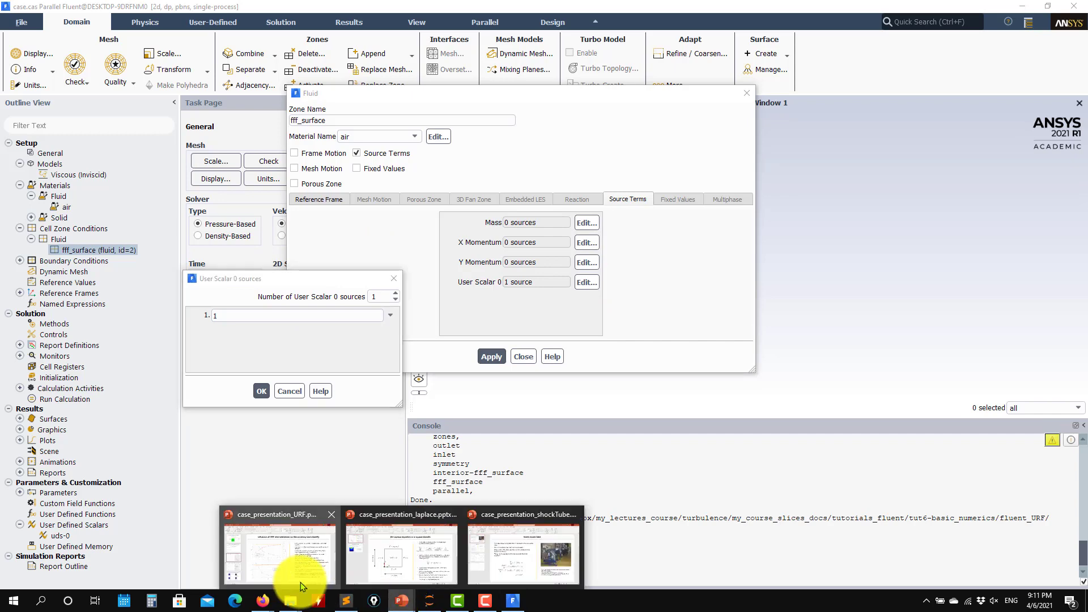
left_click(289, 561)
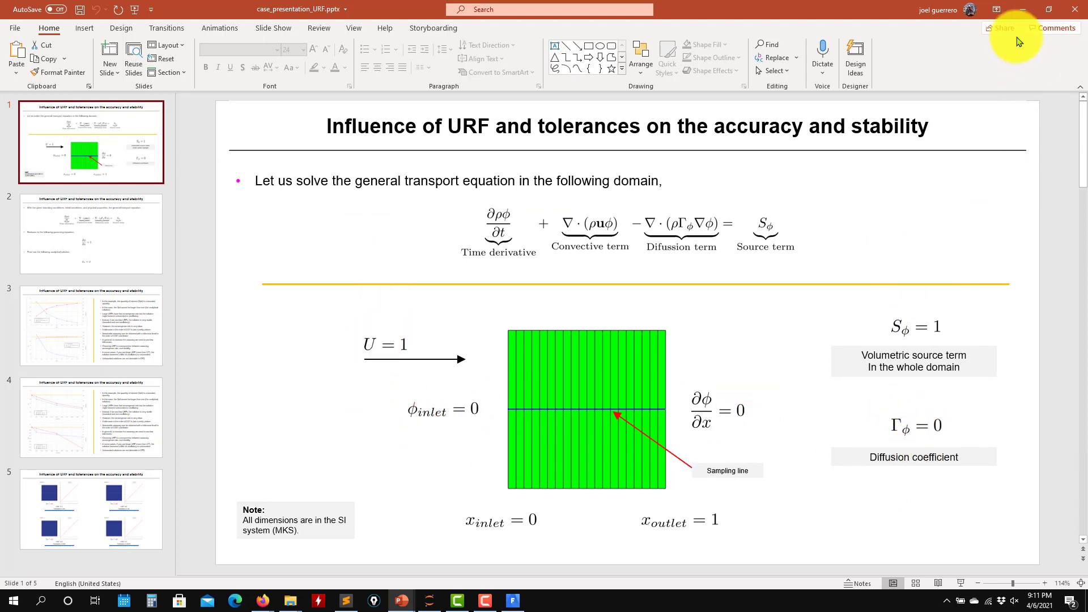
left_click(1013, 16)
left_click(286, 389)
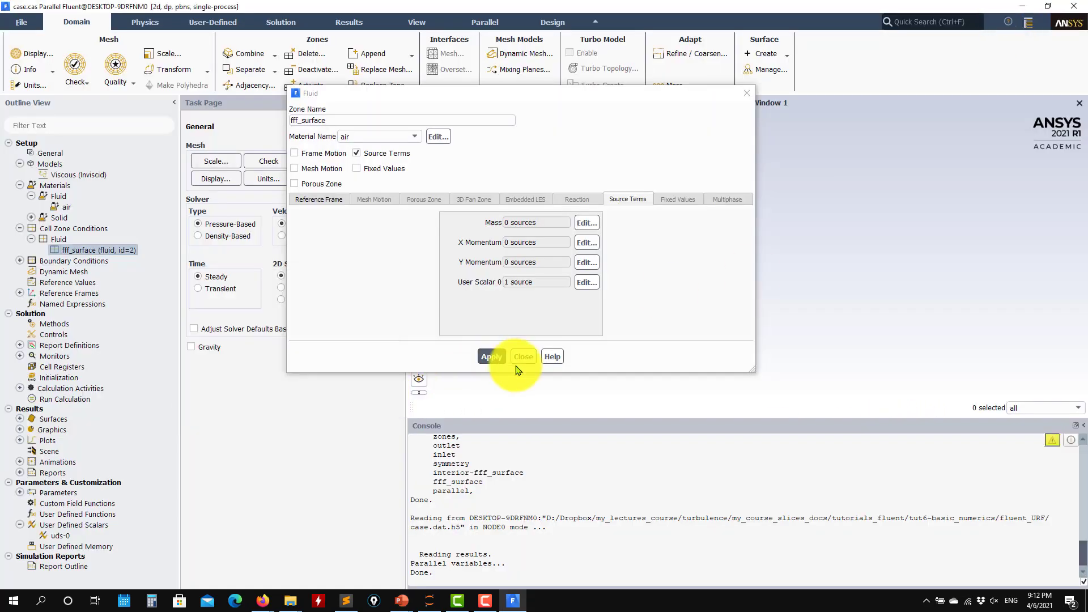
left_click(525, 358)
Step: Inspect the inlet boundary condition's momentum and user-defined scalar settings without changing them
left_click(20, 262)
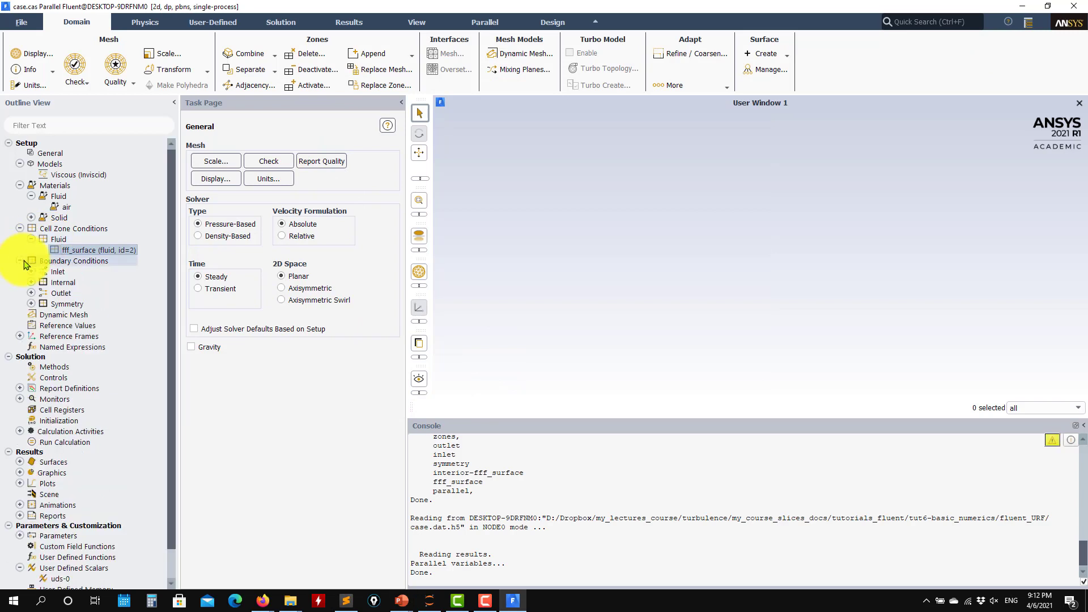
double_click(73, 261)
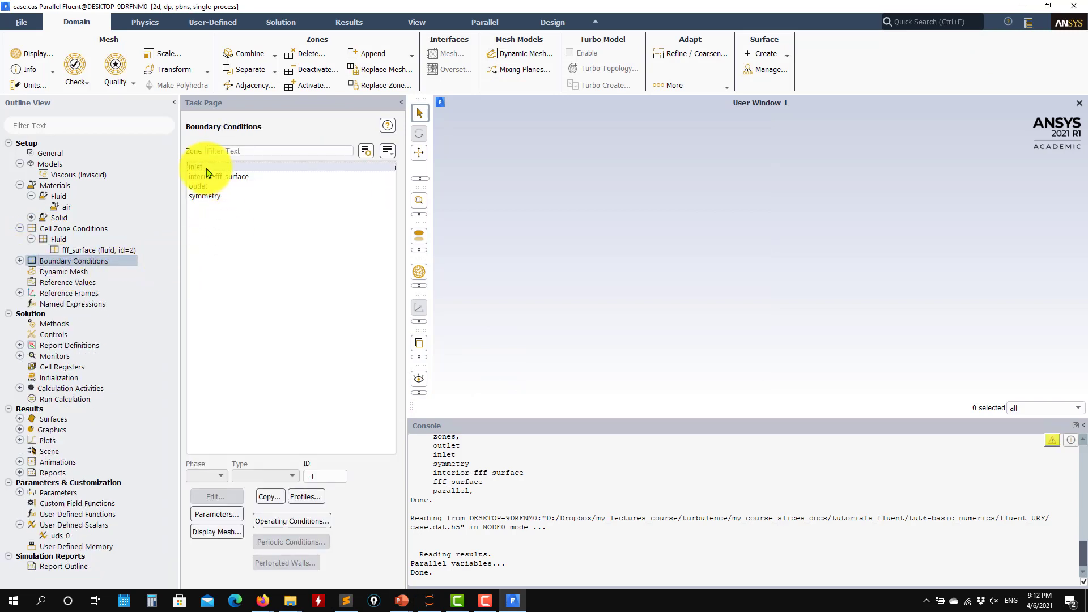
left_click(207, 169)
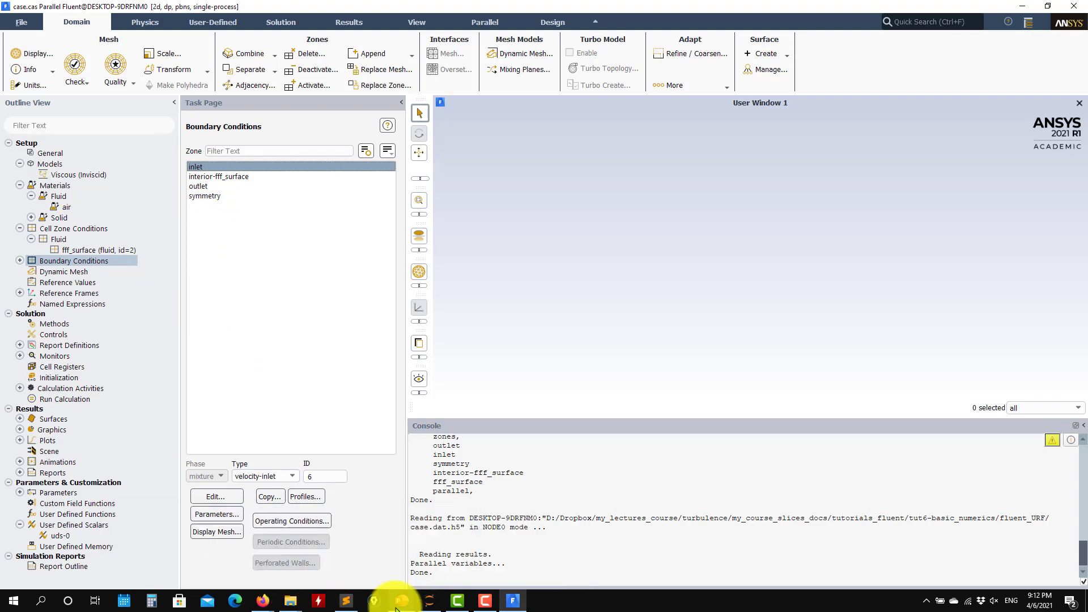
double_click(367, 298)
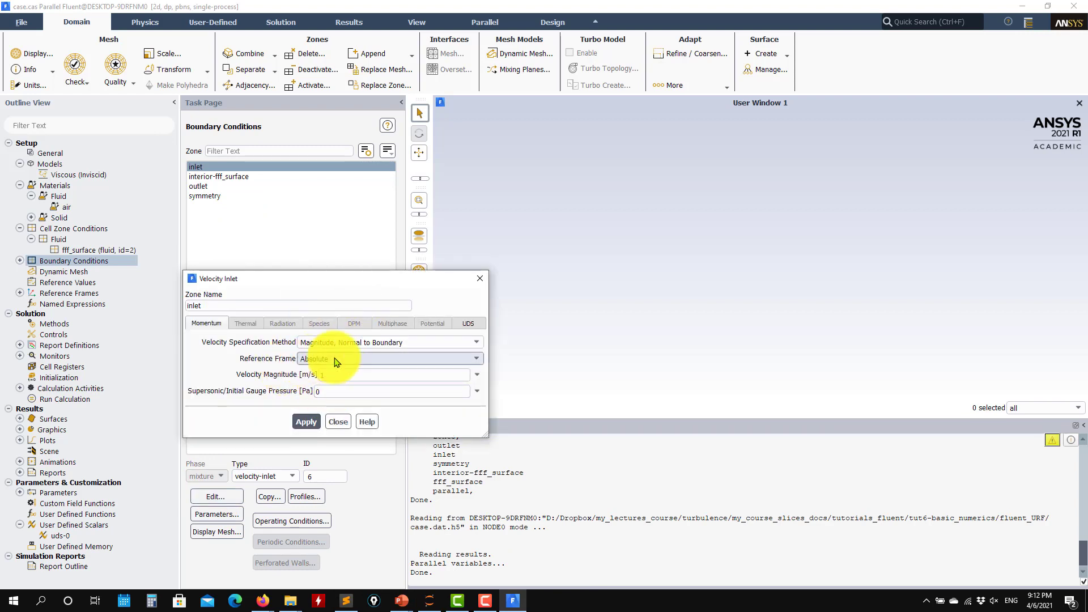
left_click(454, 327)
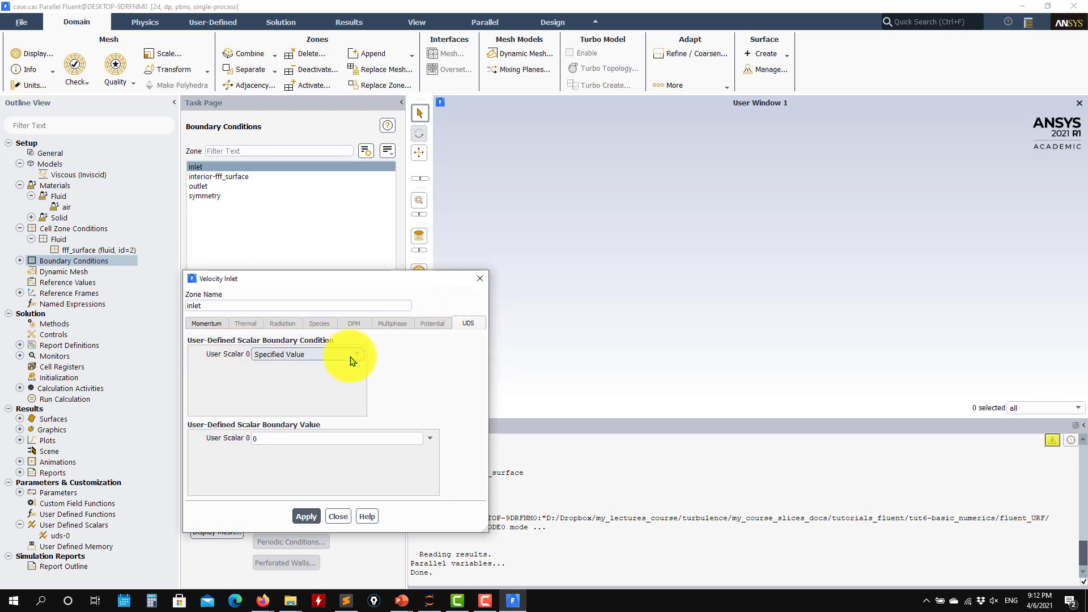
left_click(338, 517)
Step: Inspect the outlet's momentum and user-defined scalar settings, compare them with the case_presentation_URF slide in PowerPoint, and close the boundary in Fluent unmodified
left_click(206, 187)
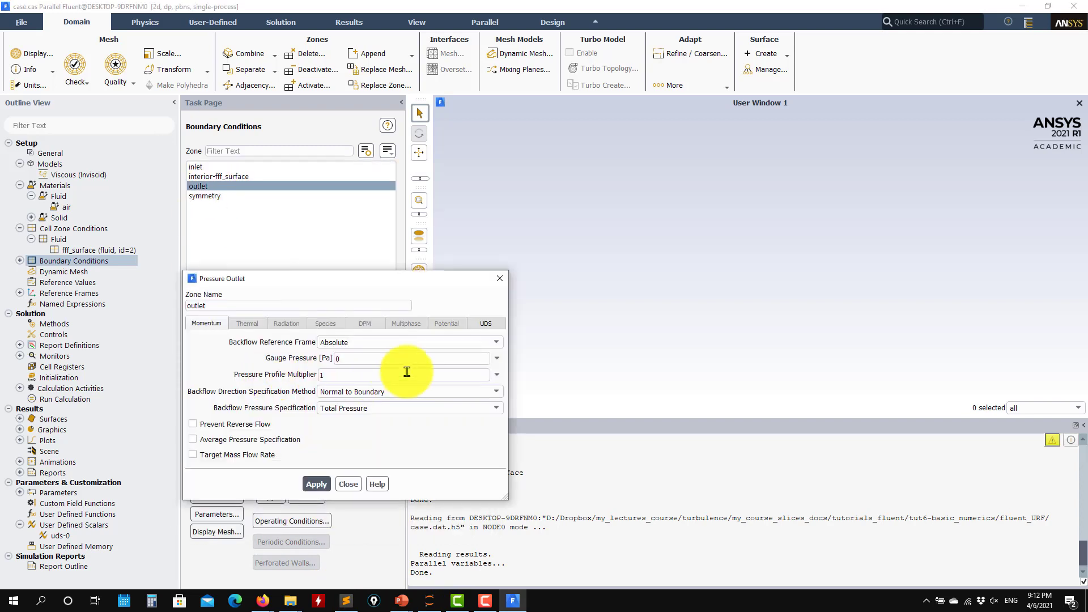
left_click(489, 324)
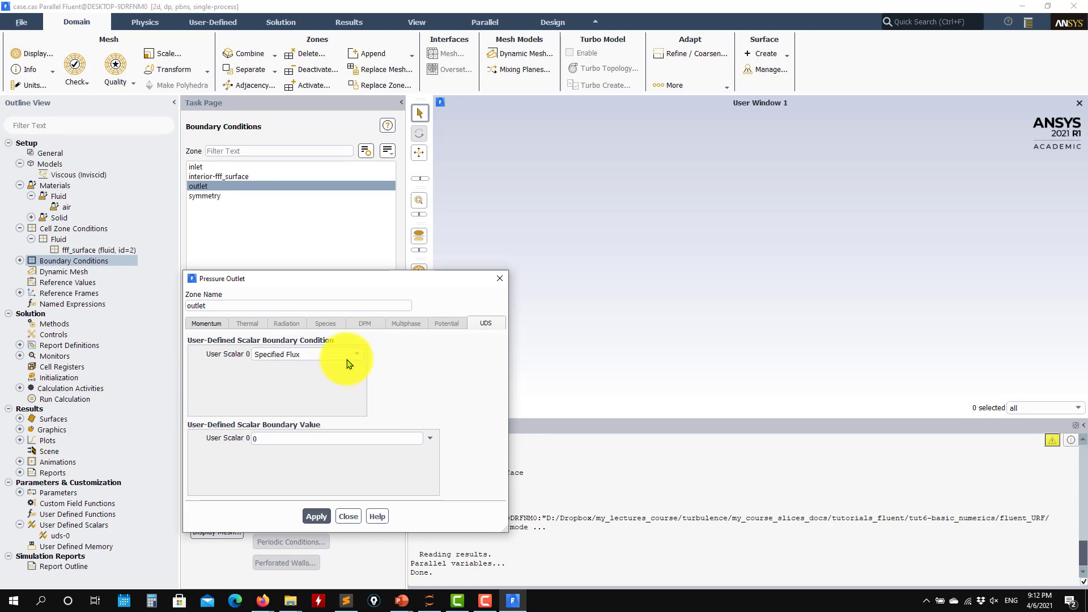
left_click(401, 601)
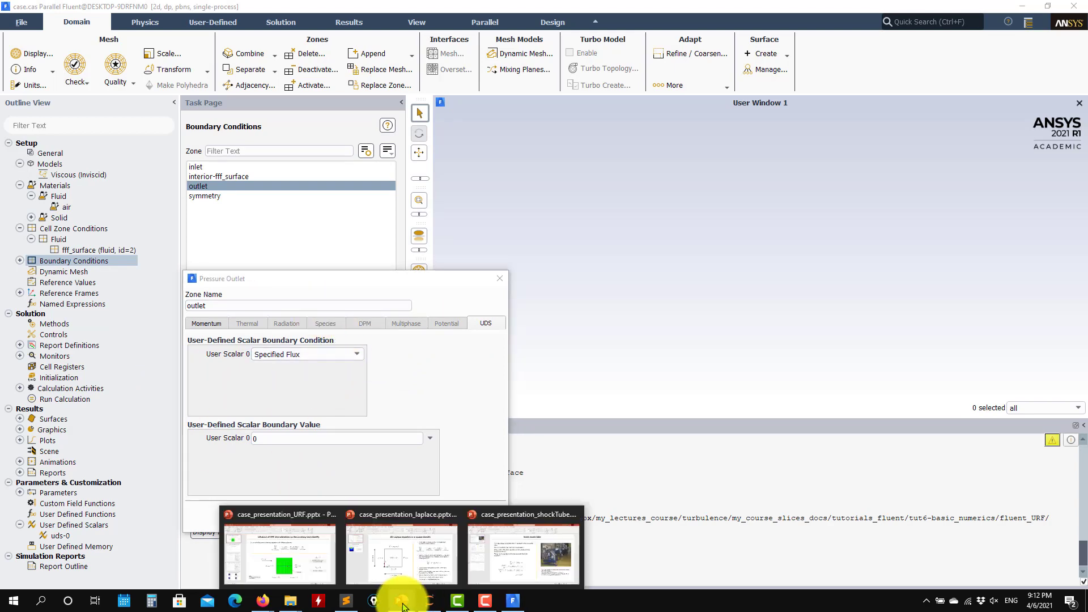
left_click(334, 556)
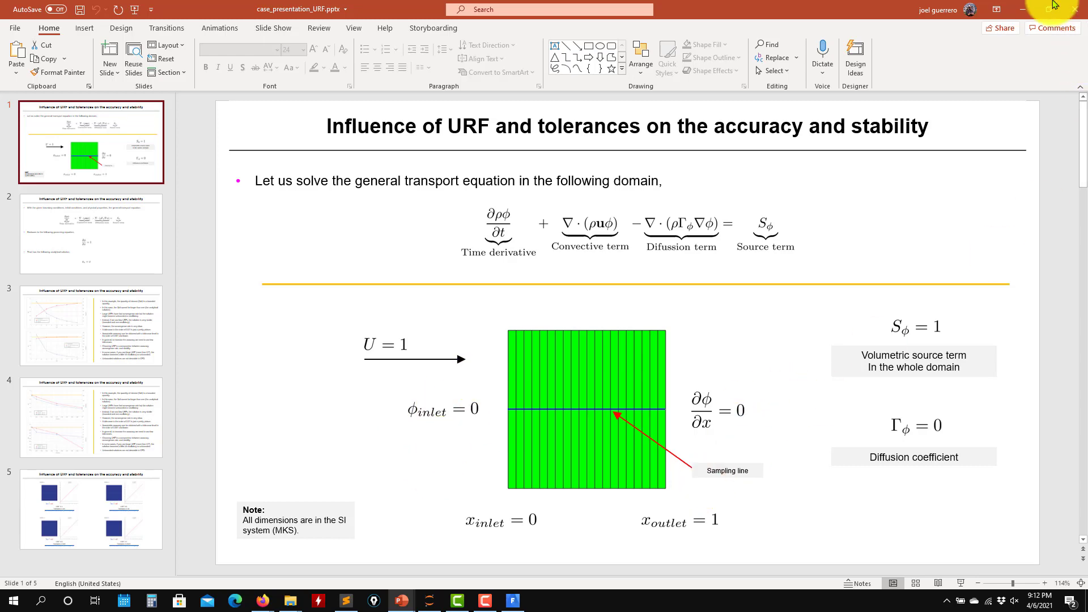
left_click(1020, 9)
left_click(352, 356)
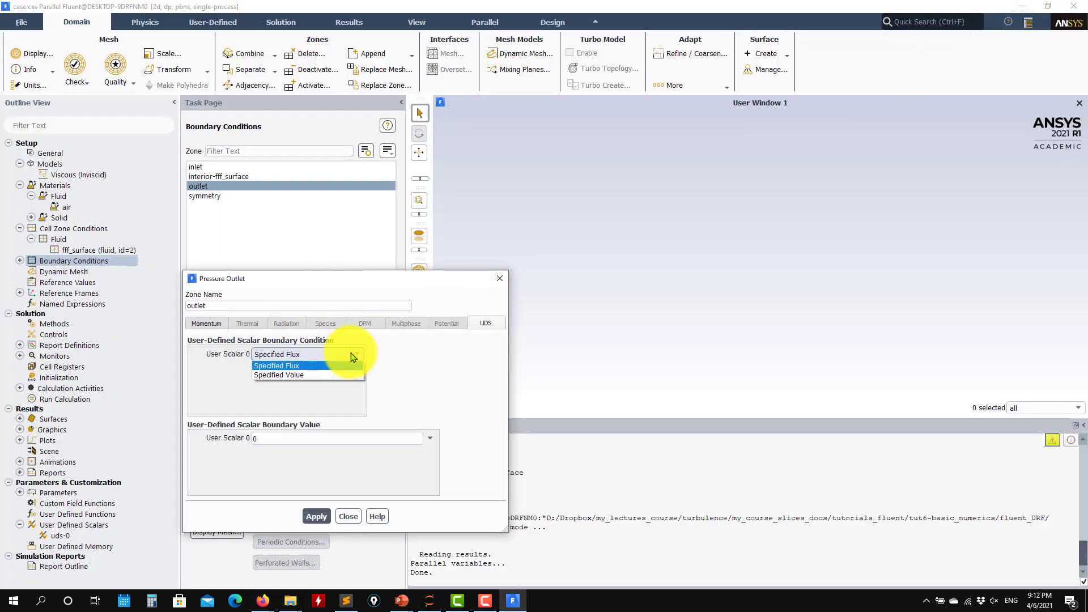
left_click(408, 356)
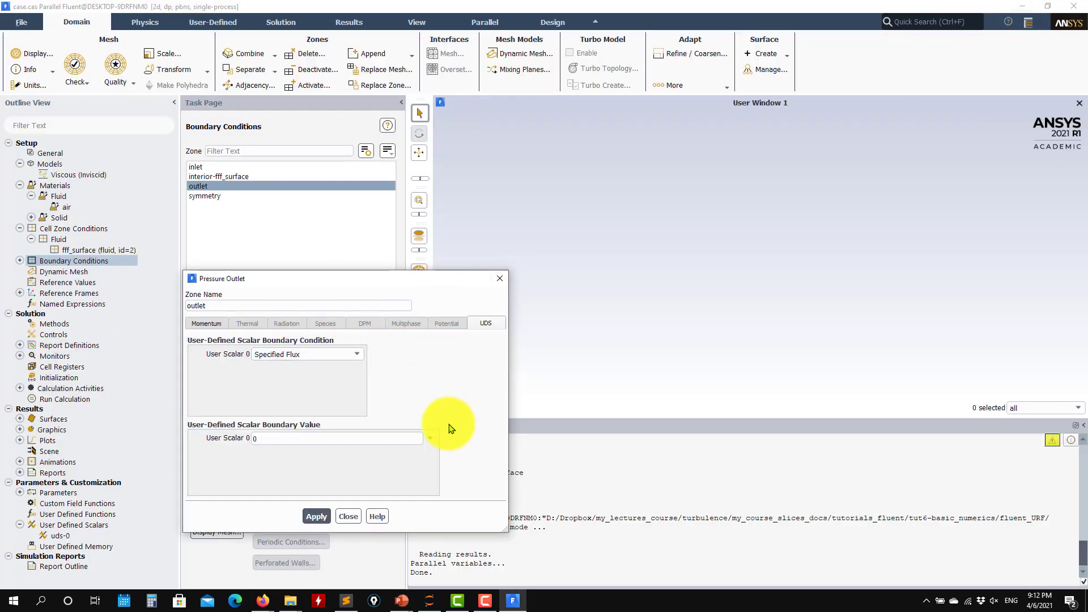
left_click(348, 517)
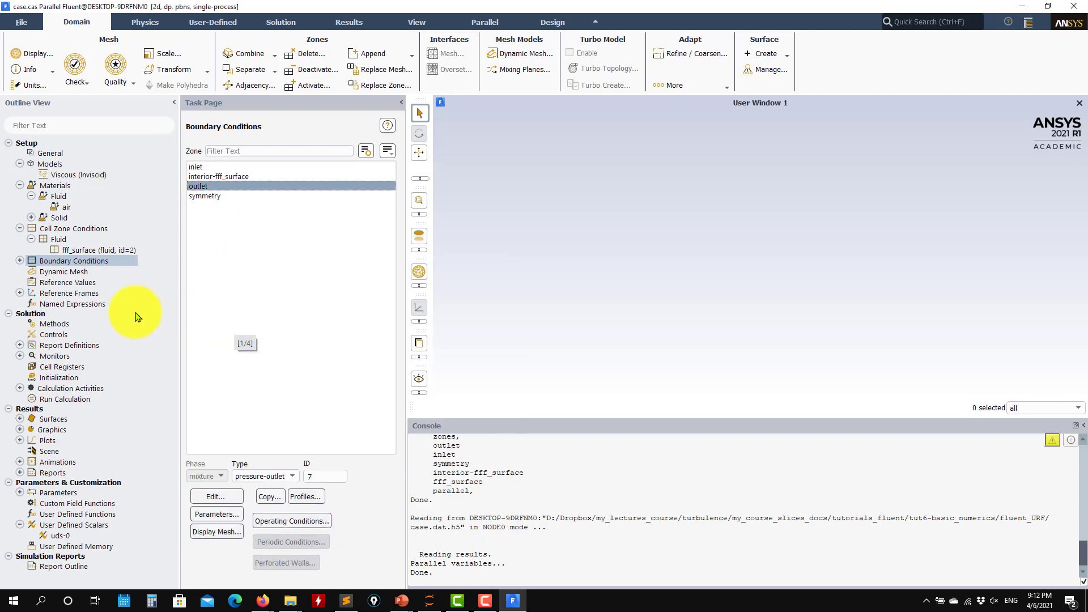
Step: Review the solution methods against the transport equation in the PowerPoint slide, keeping the SIMPLE scheme and Second Order Upwind for User Scalar 0
left_click(64, 326)
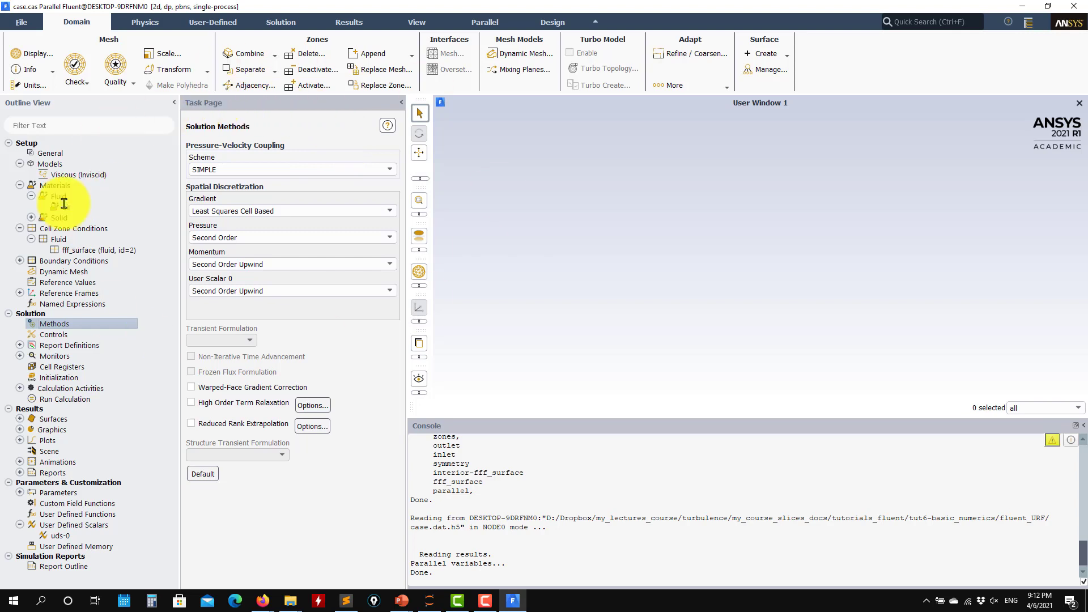
left_click(229, 170)
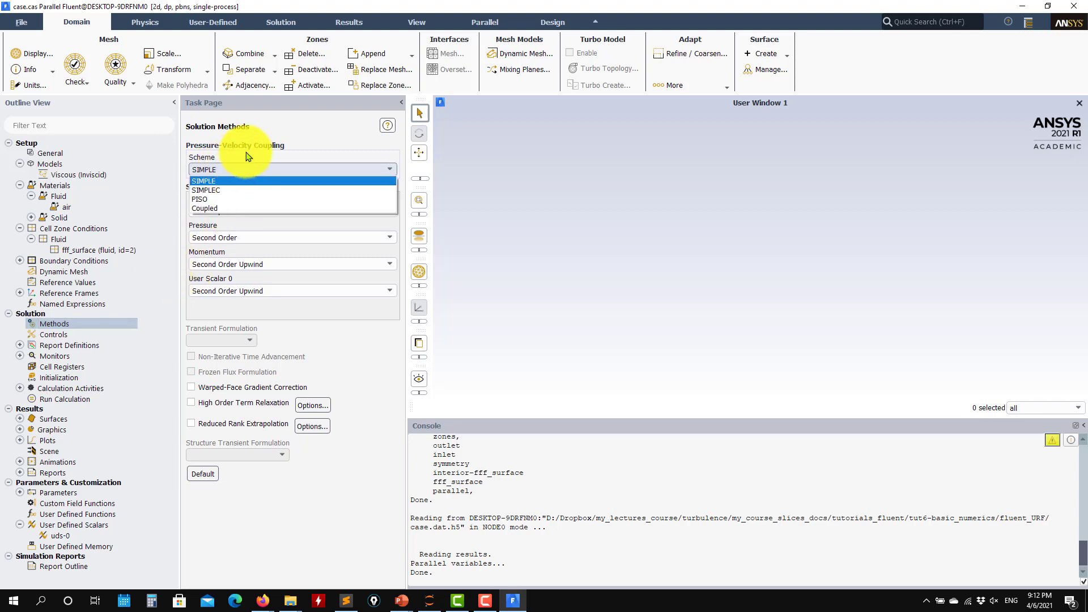
left_click(285, 149)
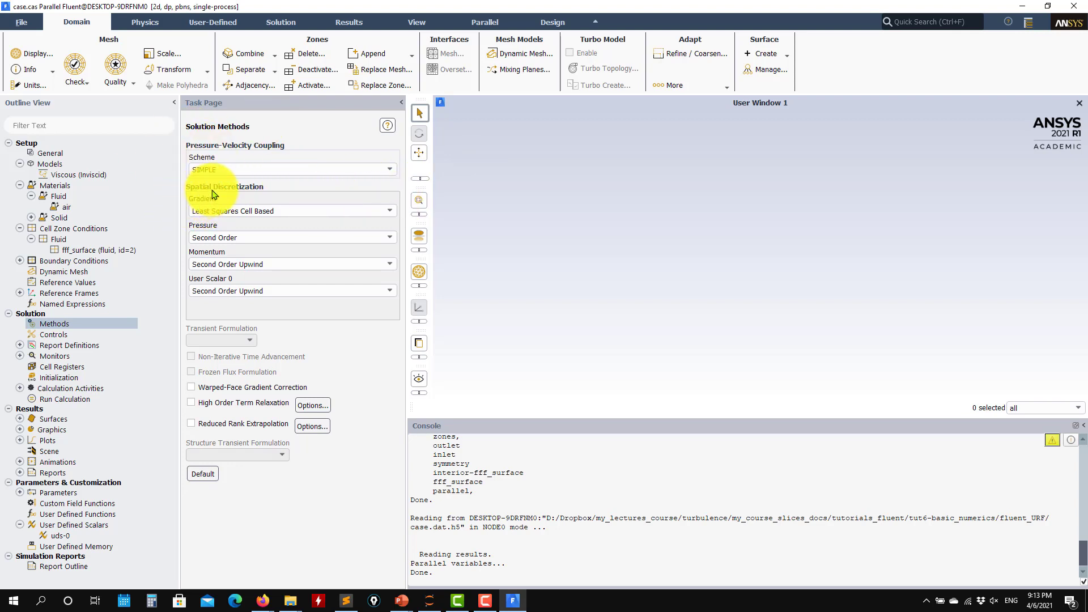
mouse_move(401, 599)
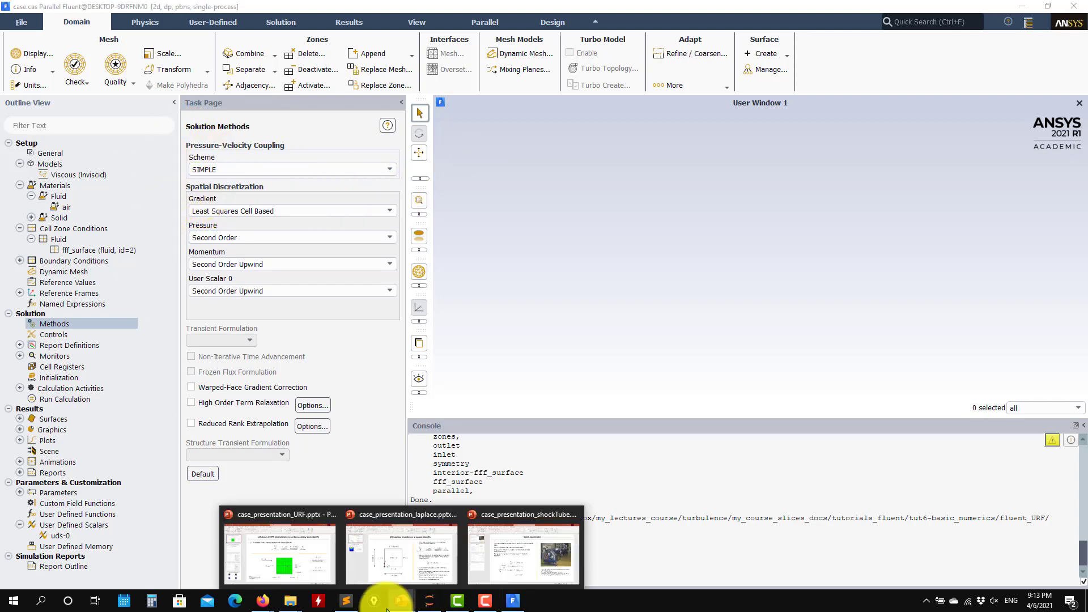
left_click(289, 567)
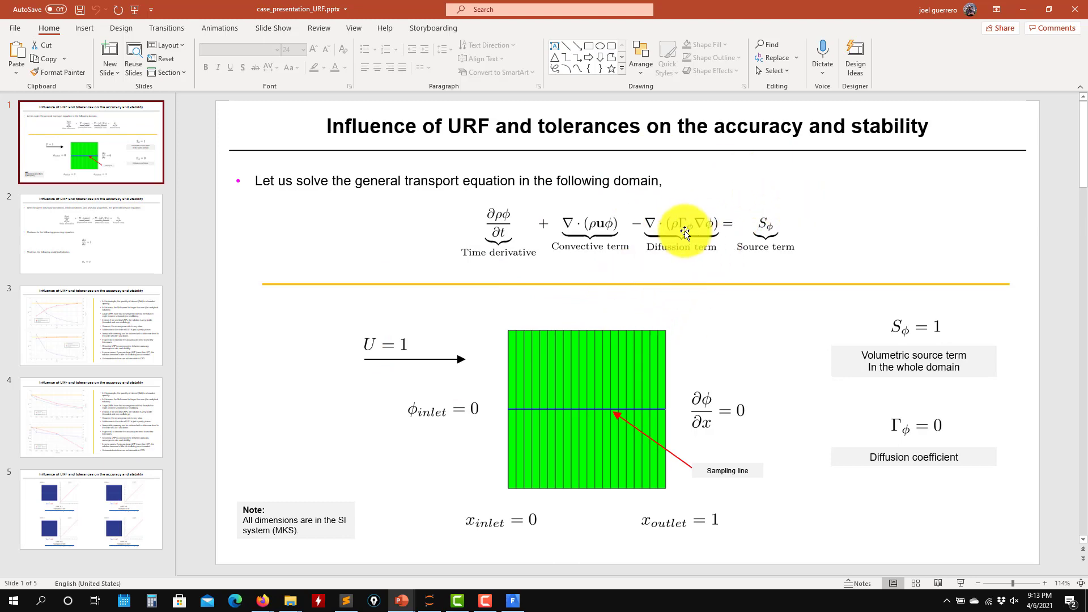
left_click(1024, 9)
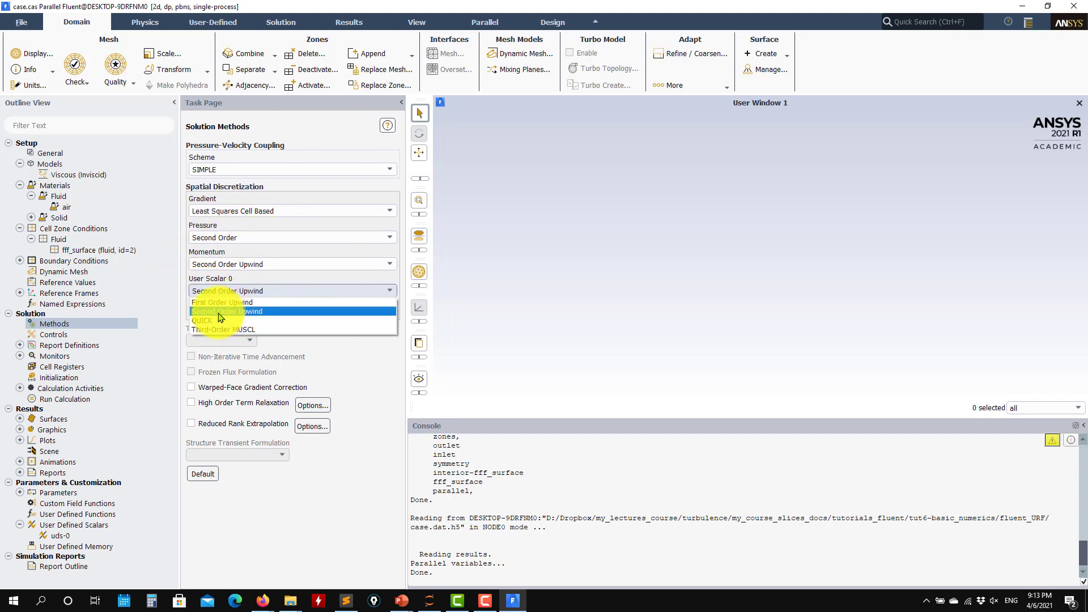
left_click(219, 314)
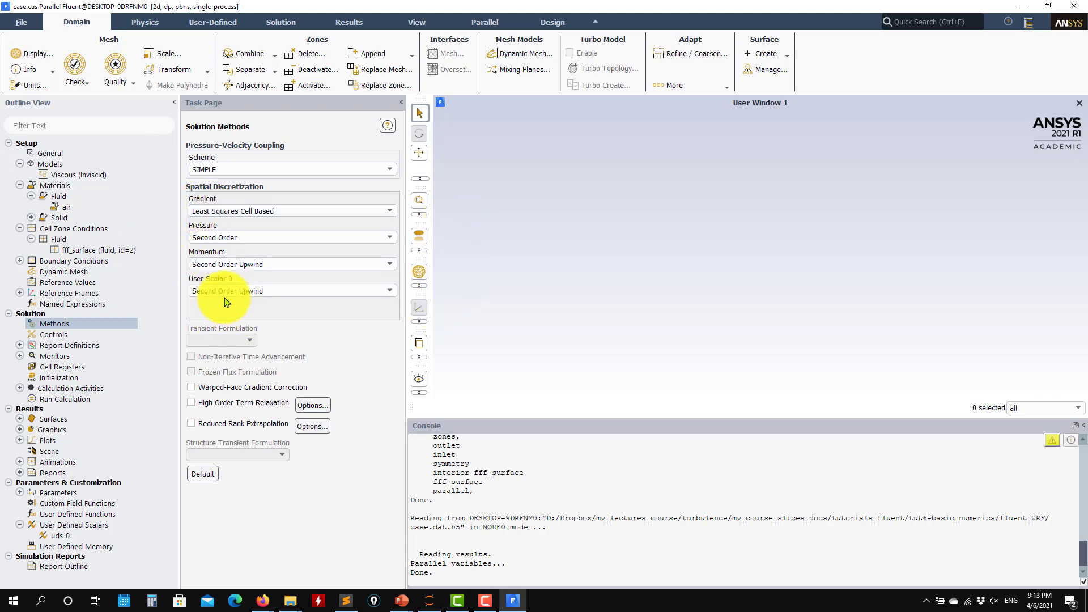
Step: Review the under-relaxation factors and the list of solved equations, check the transport equation in the PowerPoint slide, and cancel the Equations dialog in Fluent
left_click(76, 336)
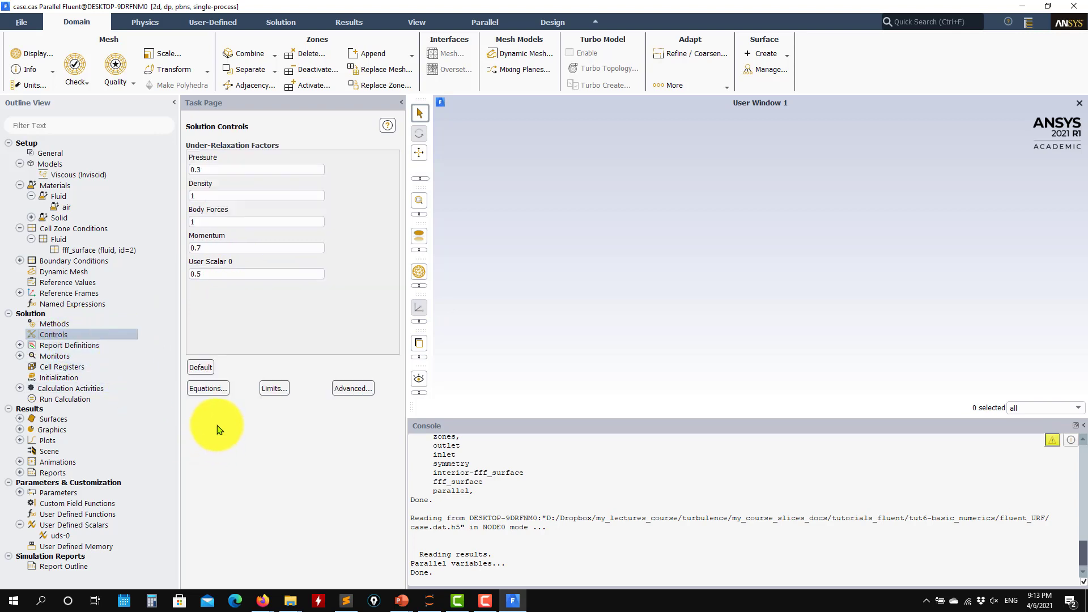
left_click(215, 394)
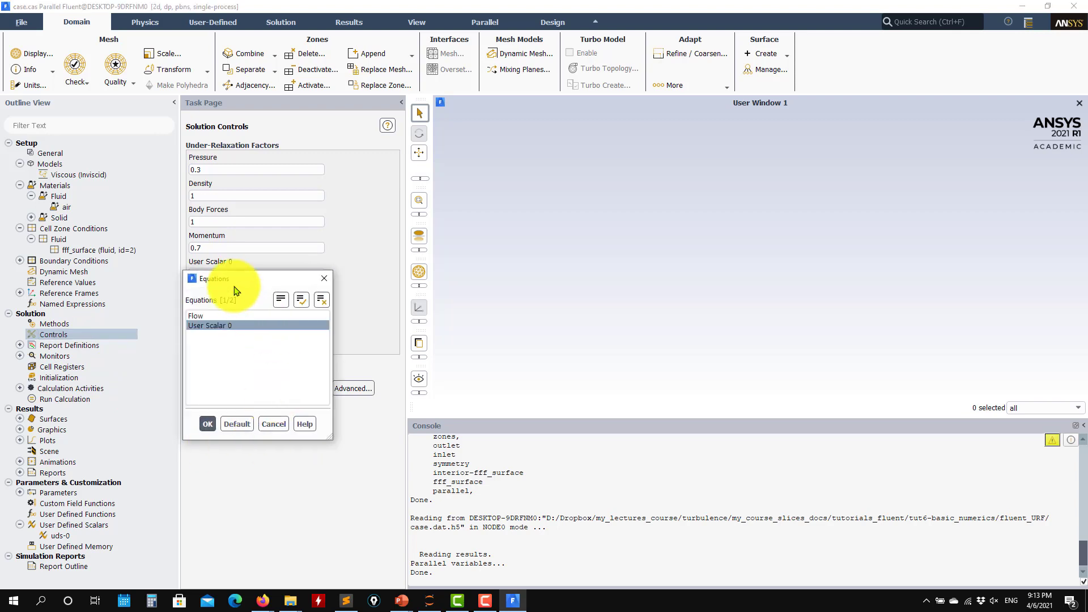
left_click_drag(233, 278, 551, 147)
left_click(517, 185)
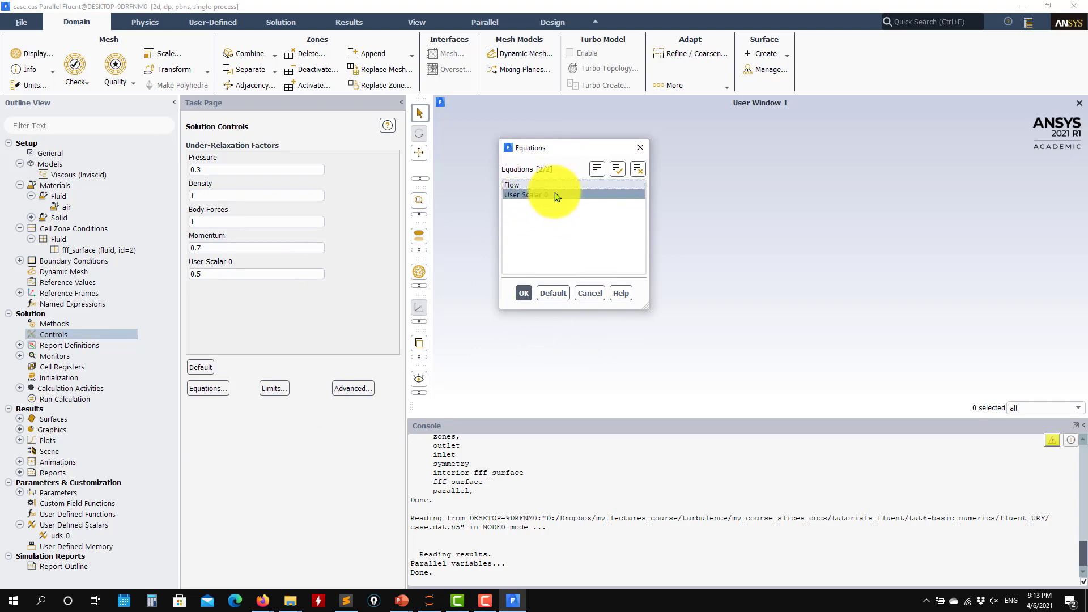
left_click(513, 185)
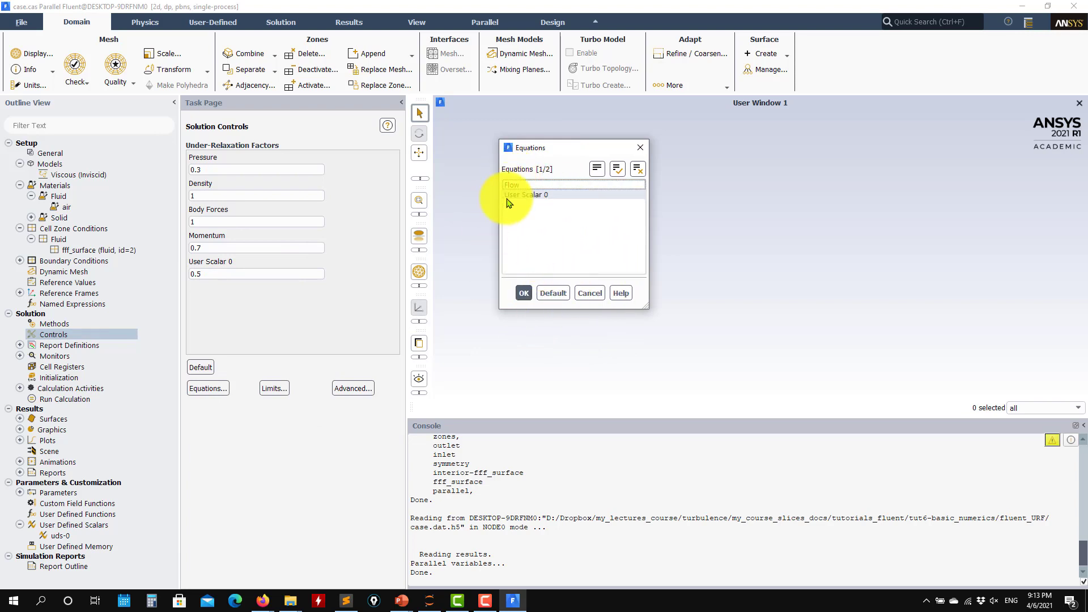
mouse_move(401, 600)
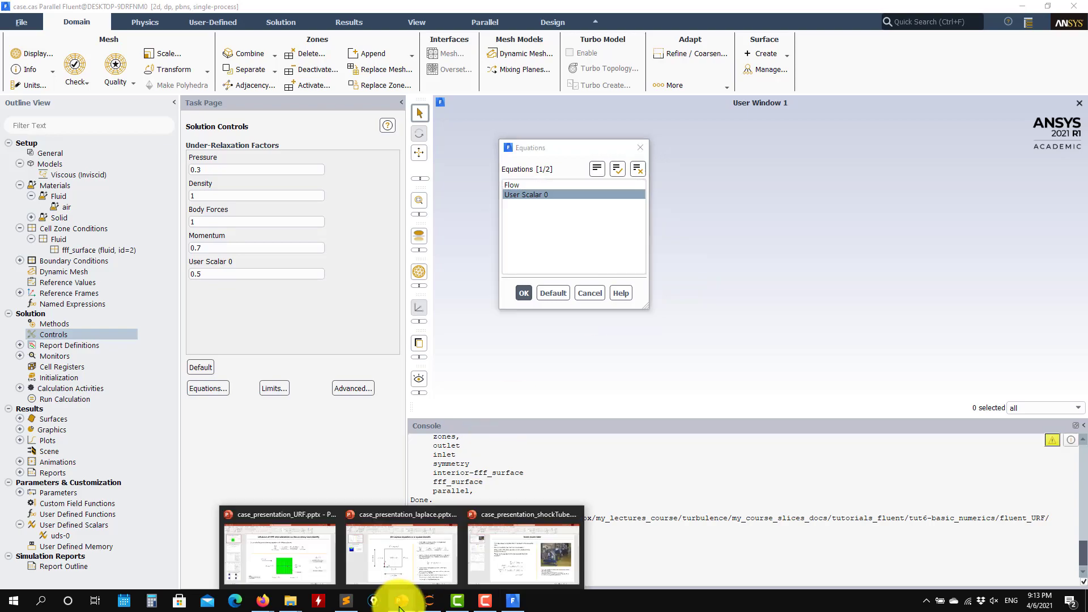
left_click(281, 547)
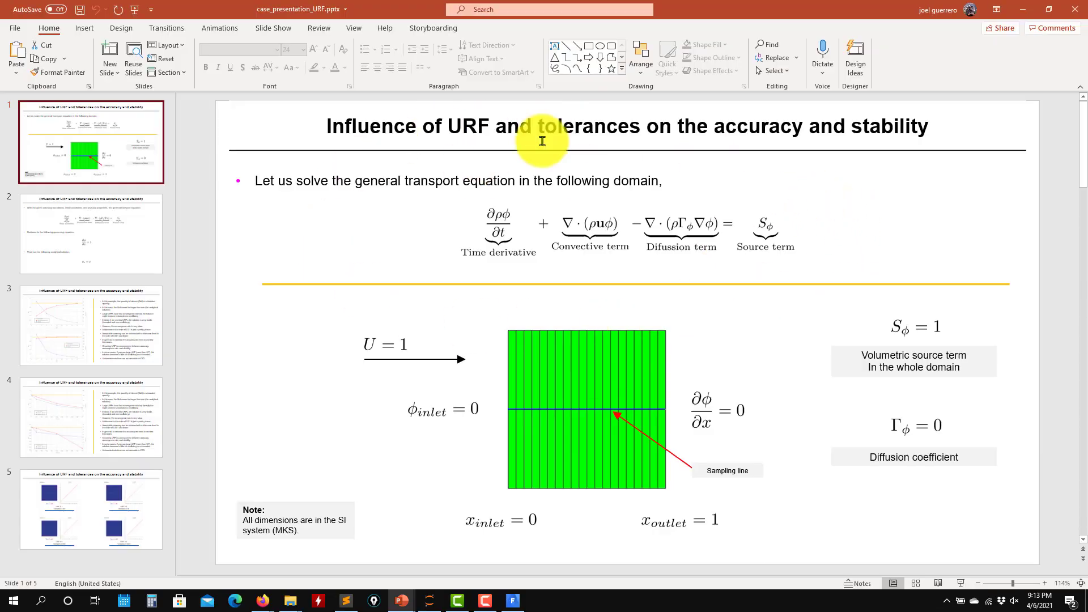
left_click(1020, 11)
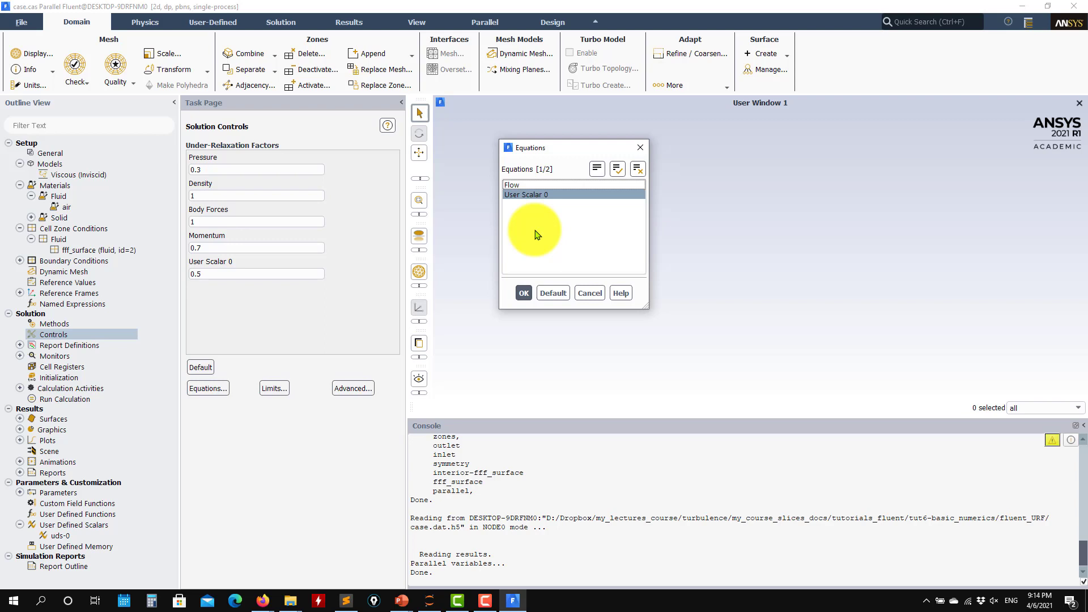
left_click(590, 291)
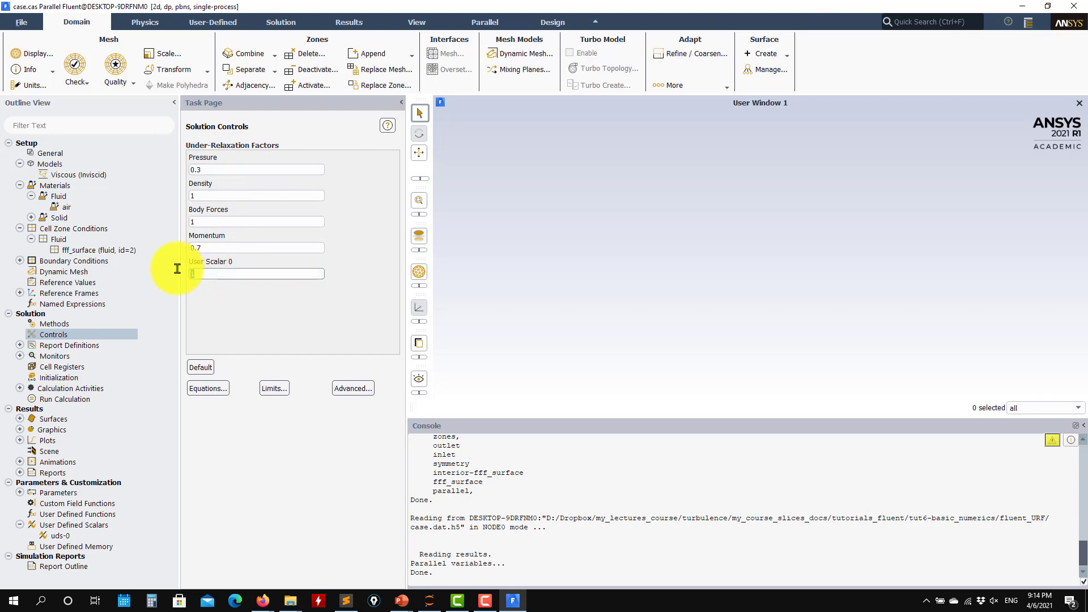
Step: Open the User Scalar 0 under-relaxation factor for editing, and review the initialization settings and the report definitions
double_click(195, 274)
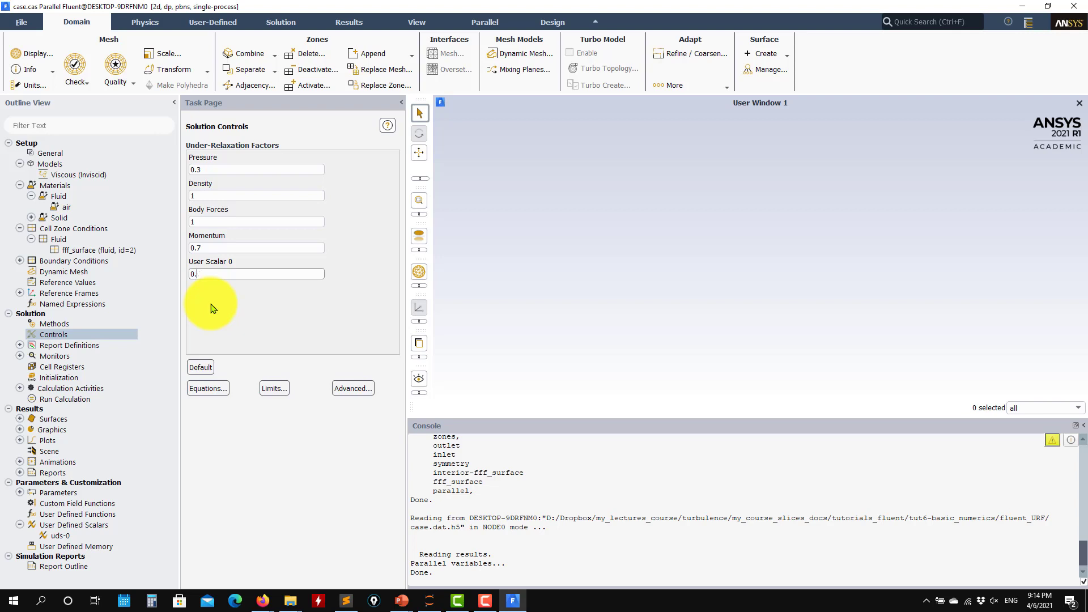
left_click(91, 378)
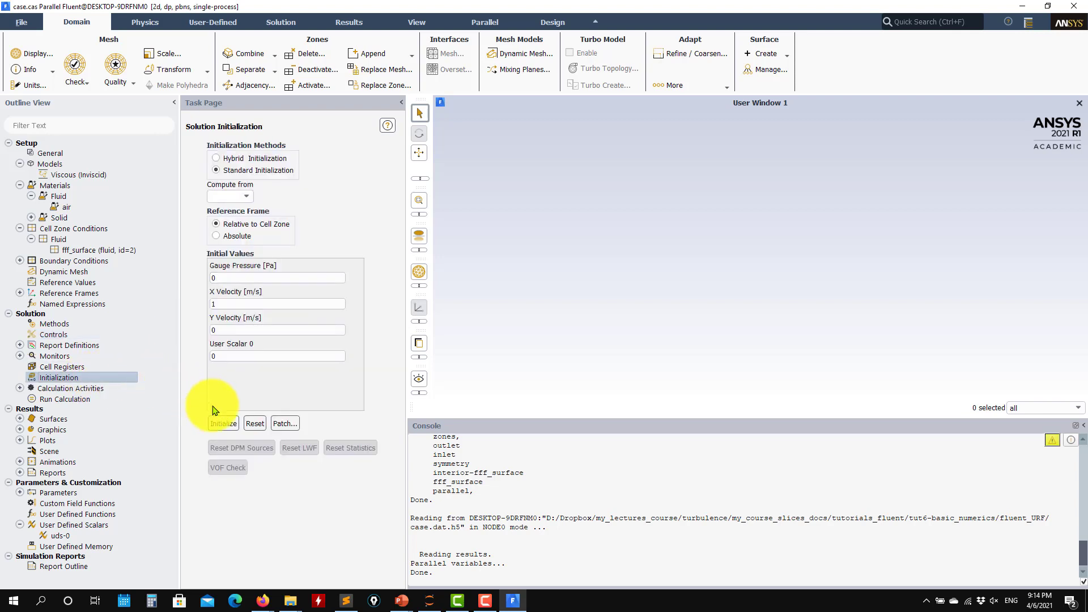
left_click(20, 346)
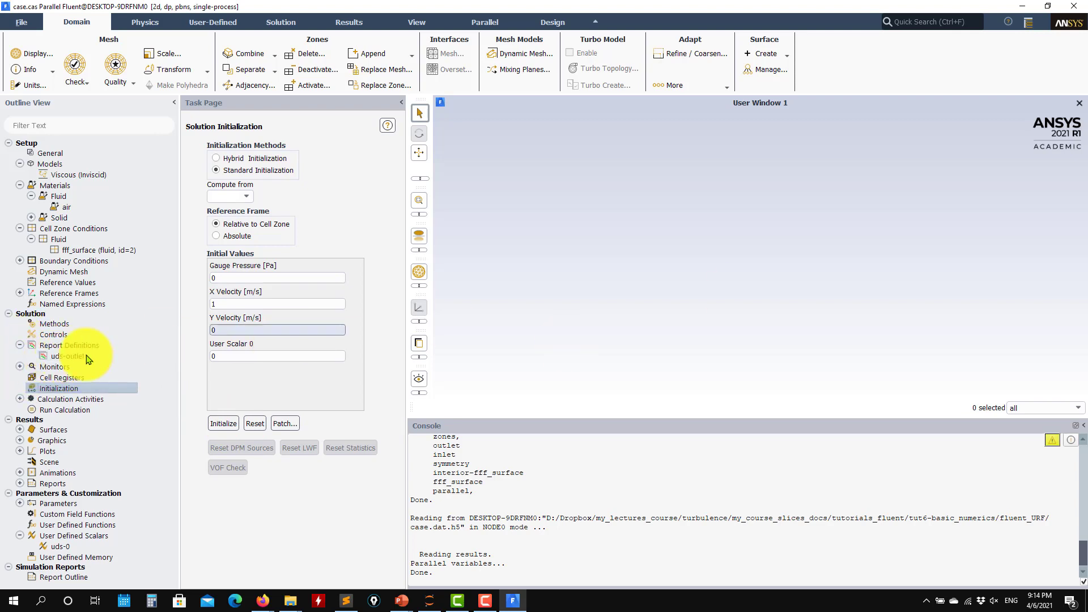
left_click(20, 346)
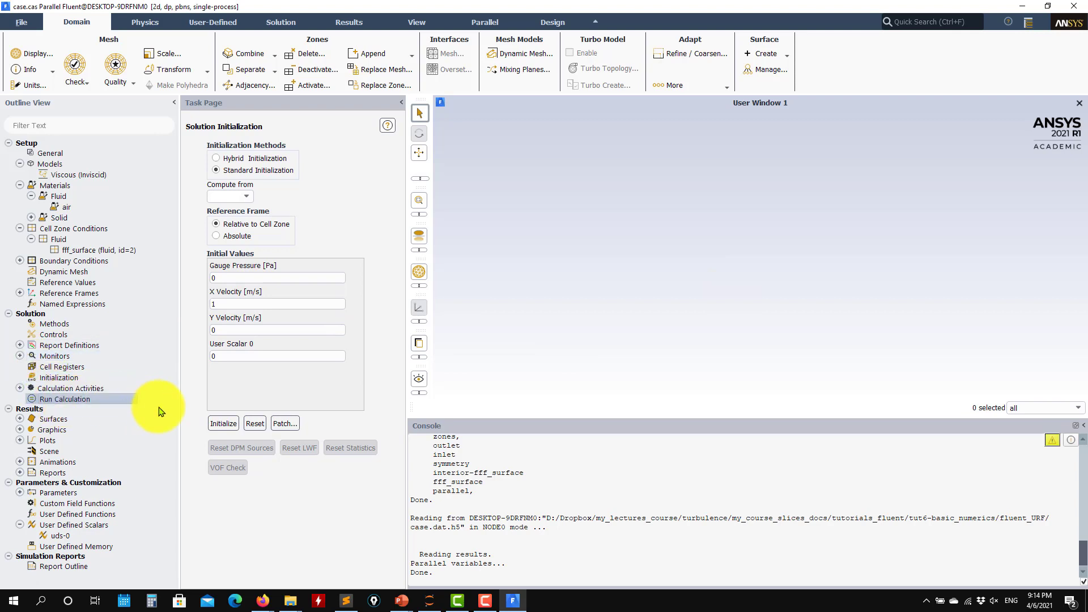
Step: Run the calculation for 1000 iterations and inspect the uds-outlet plot and the final uds-outlet value in the console
double_click(136, 399)
left_click(297, 323)
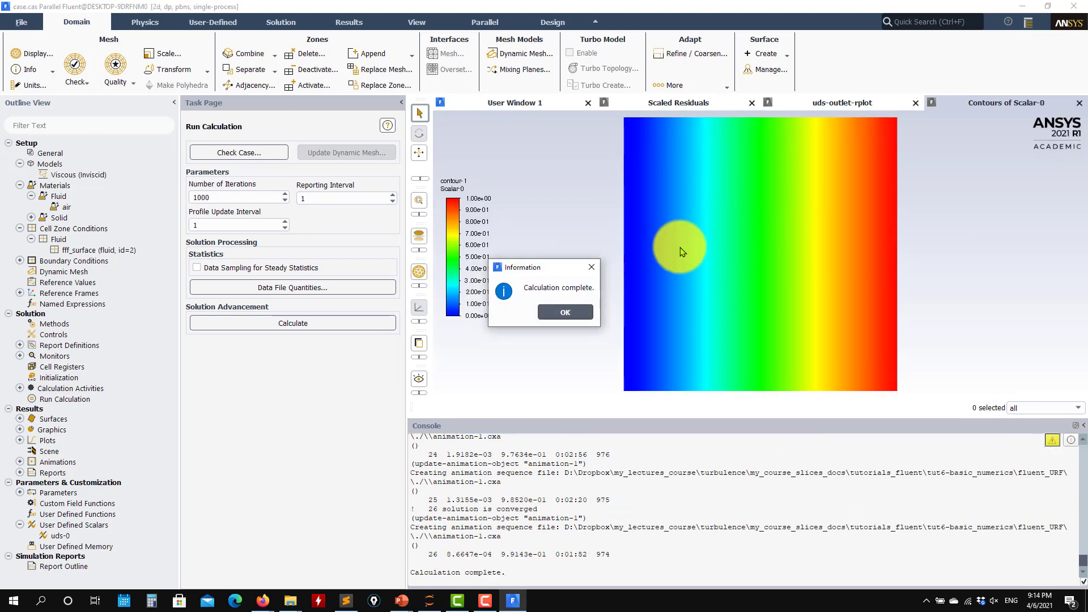
left_click(567, 313)
left_click(848, 102)
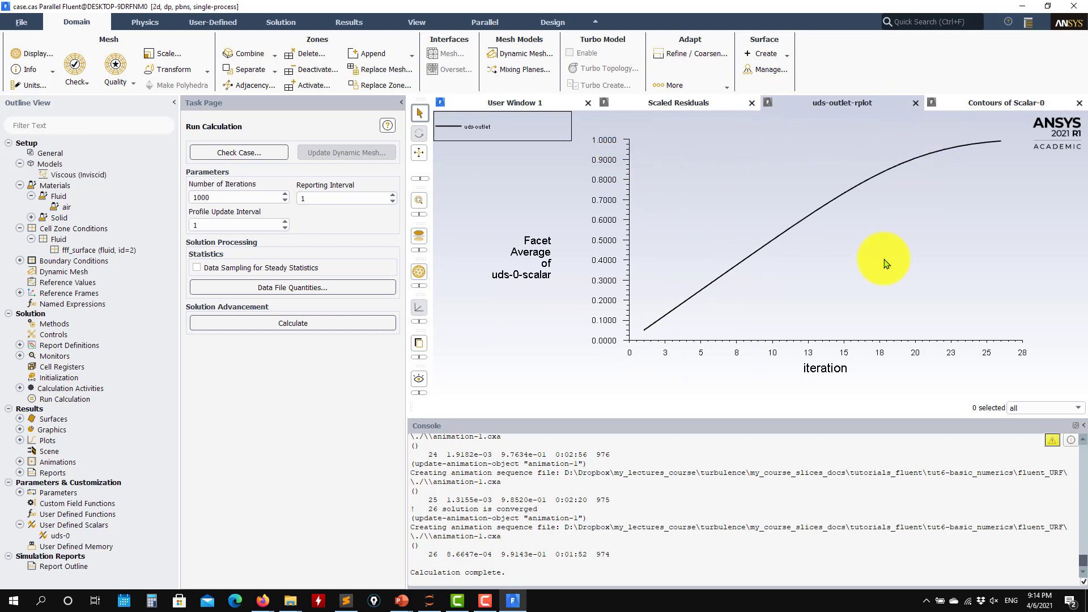
left_click_drag(549, 553, 501, 554)
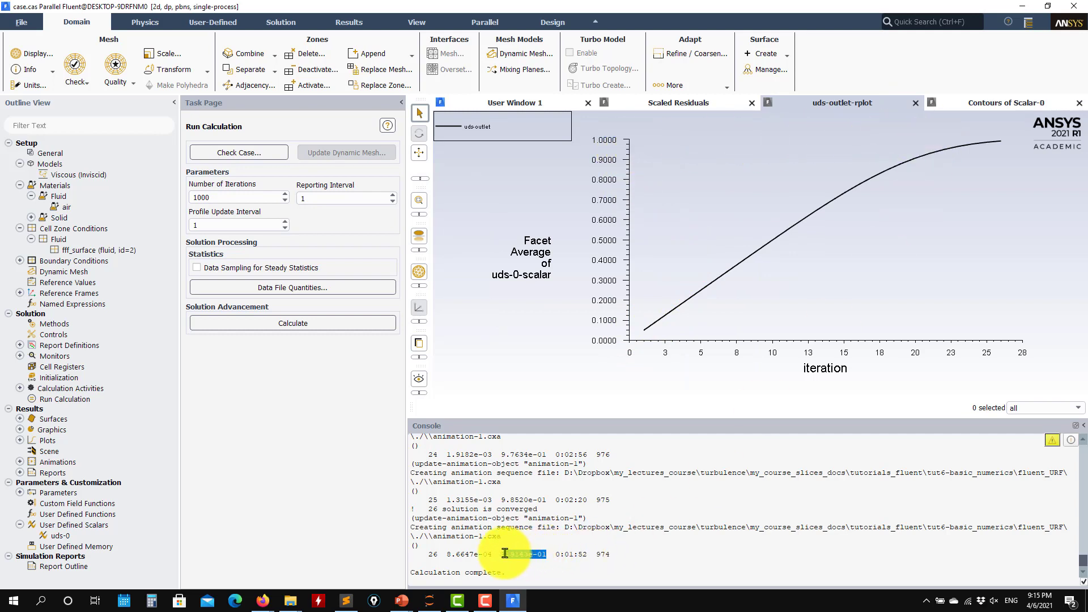
Step: Set the absolute convergence criterion of the uds-0 residual to 0.1
left_click(20, 356)
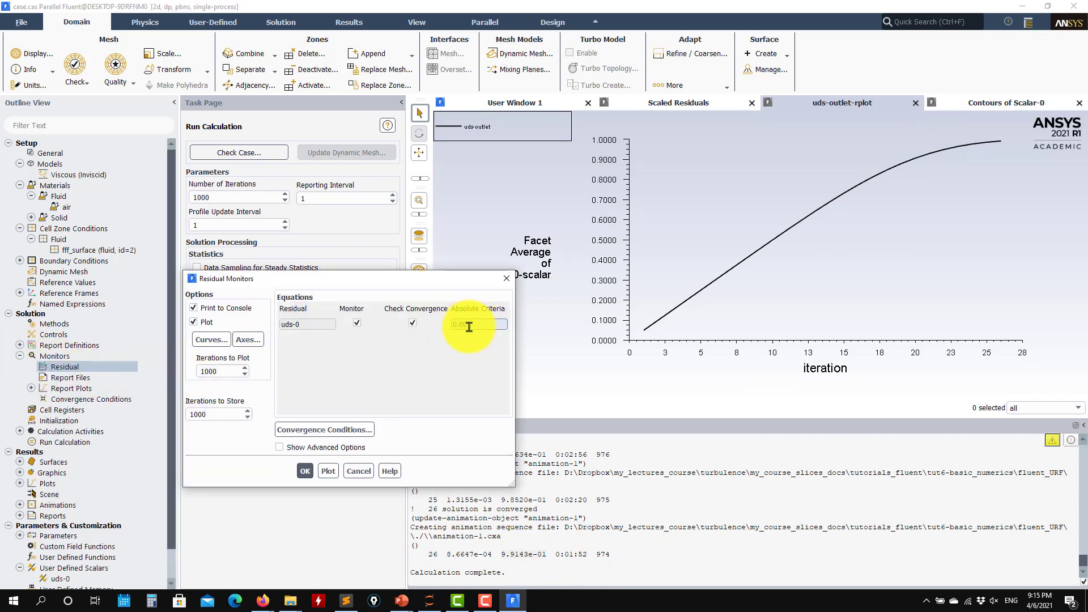
left_click(467, 324)
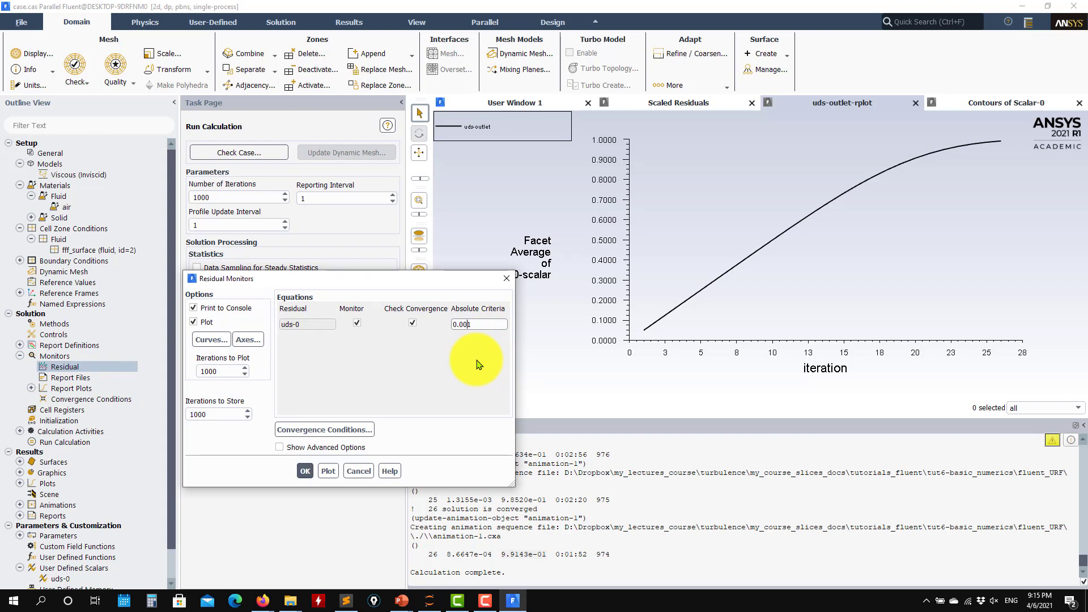
left_click(305, 471)
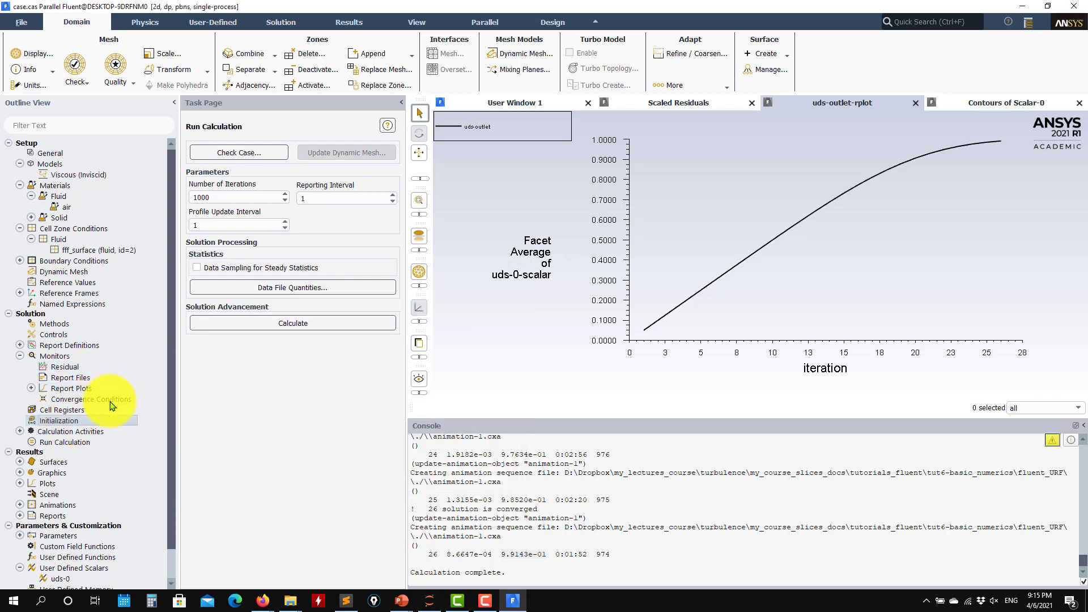
Step: Reinitialize the solution, discarding the unsaved data and clearing the animation history, and run the calculation with 1000 iterations
left_click(59, 421)
left_click(215, 424)
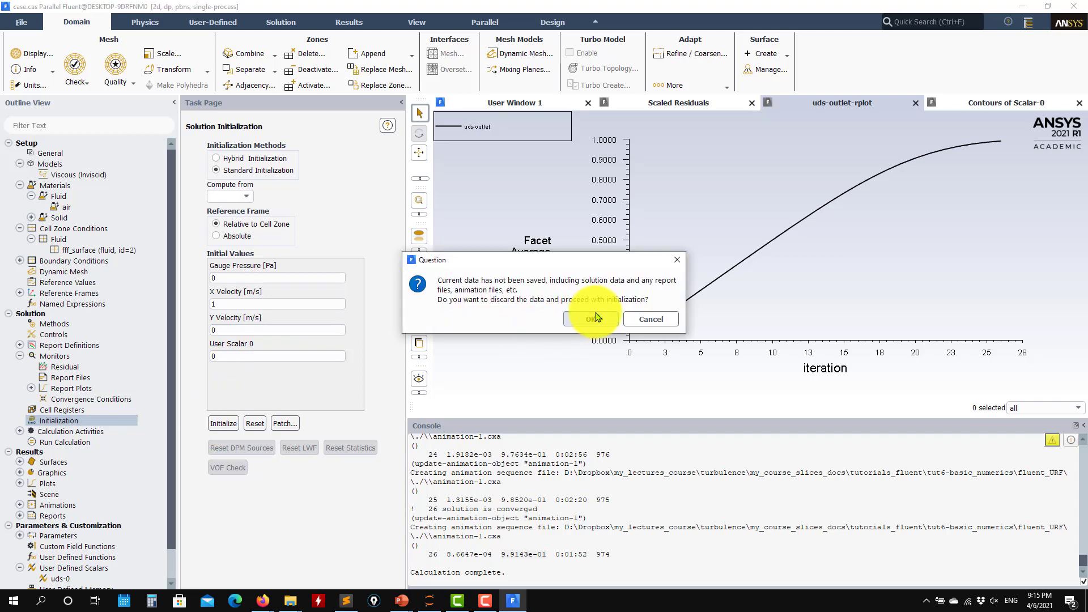
left_click(533, 313)
left_click(538, 326)
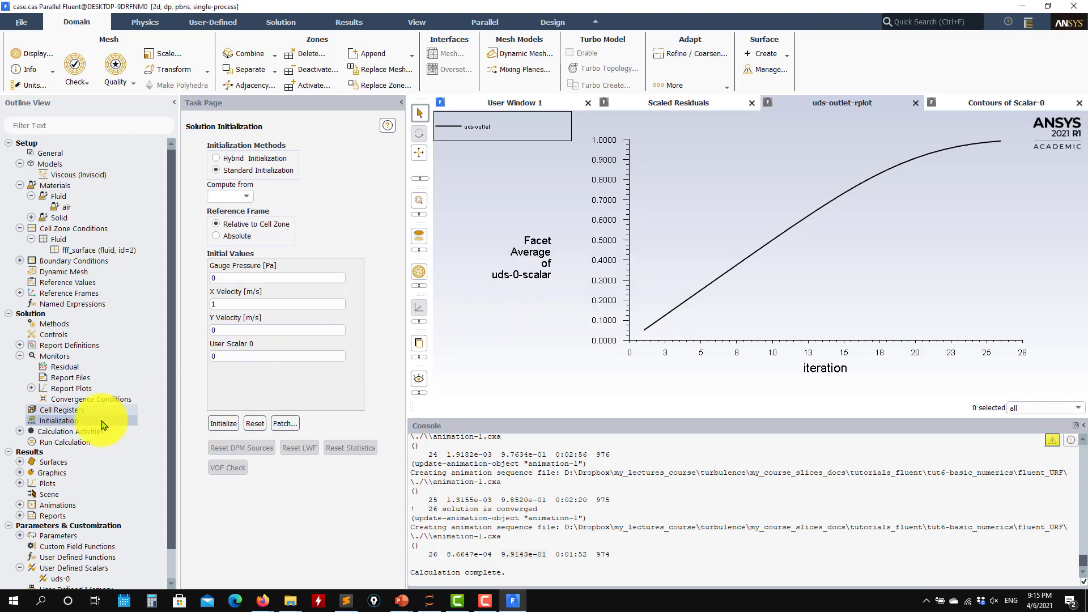
left_click(63, 443)
left_click(291, 325)
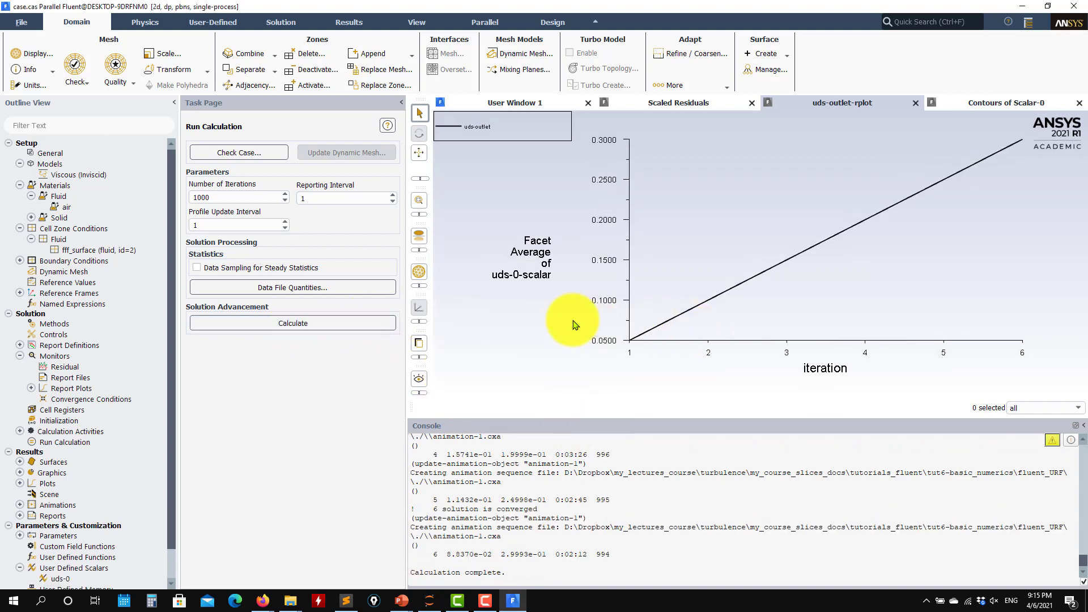
left_click(566, 312)
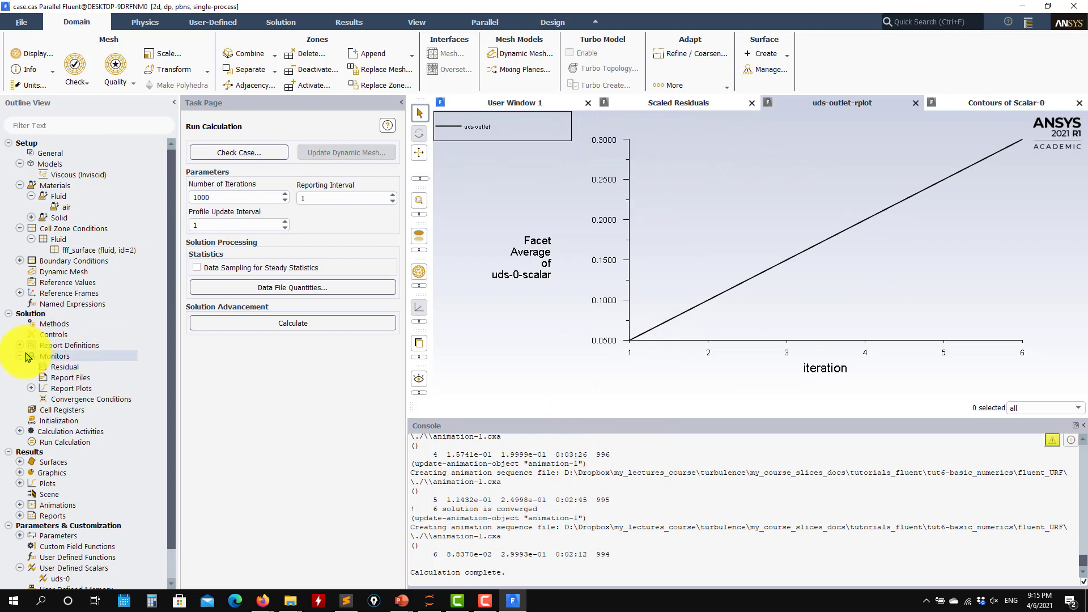
Step: Set the uds-0 residual's absolute criterion to 0.001 and continue the calculation from the current solution
double_click(53, 368)
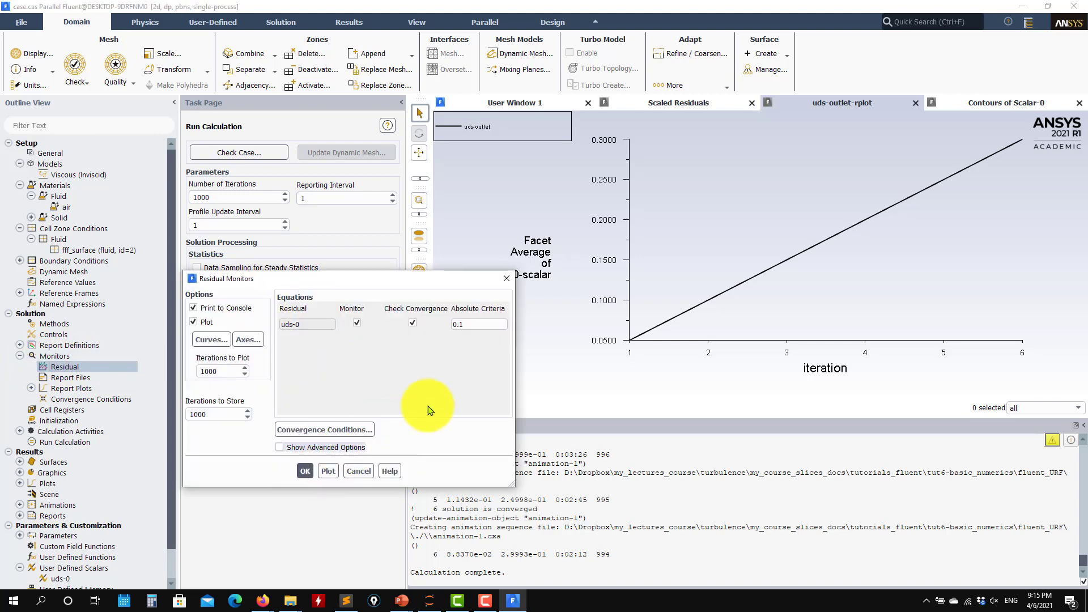
left_click(459, 323)
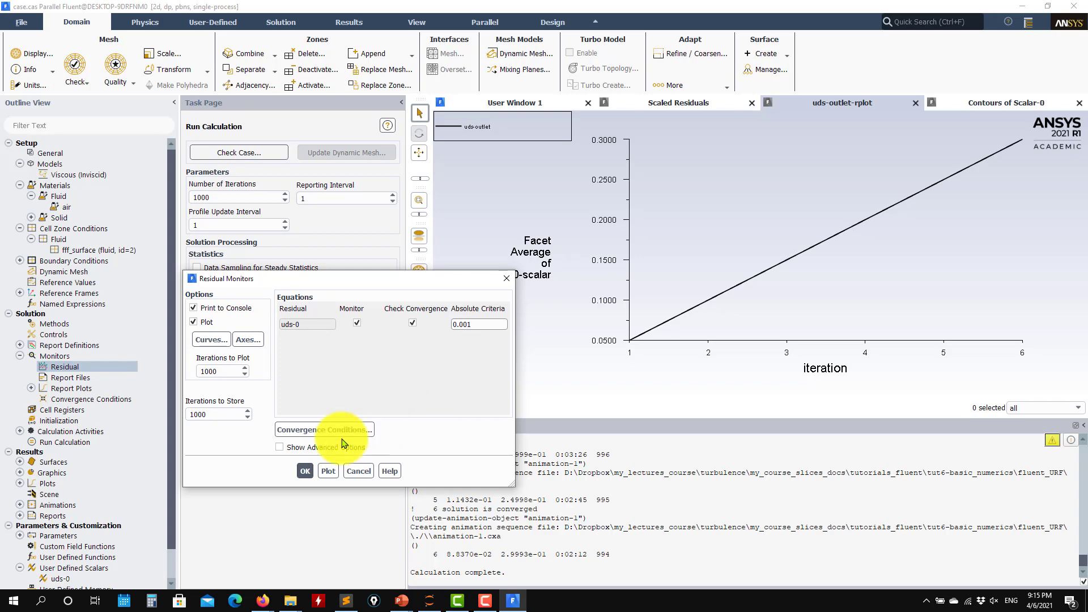
left_click(305, 470)
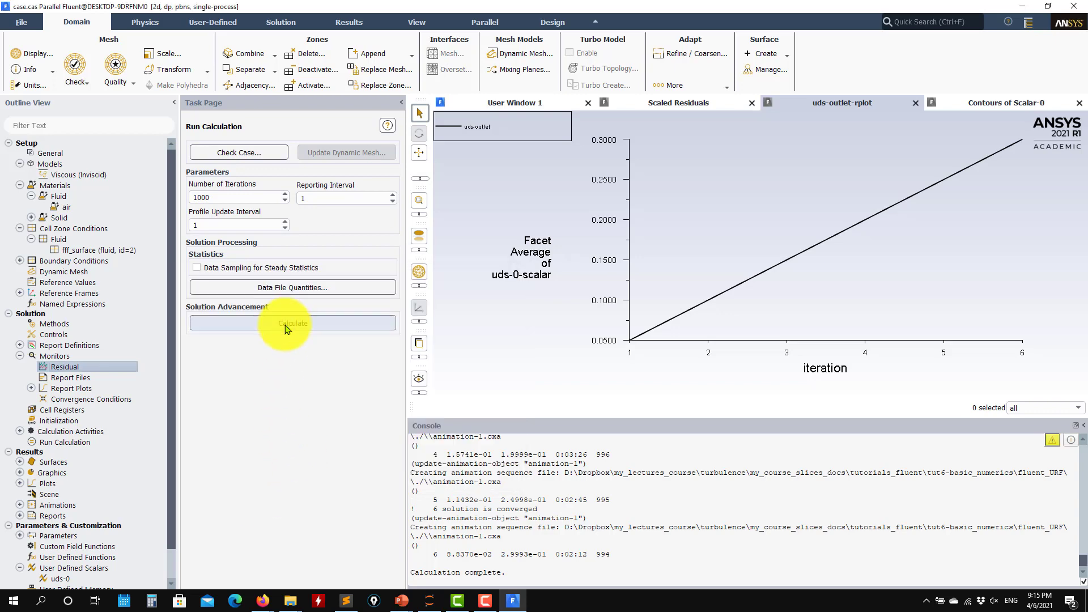
left_click(286, 329)
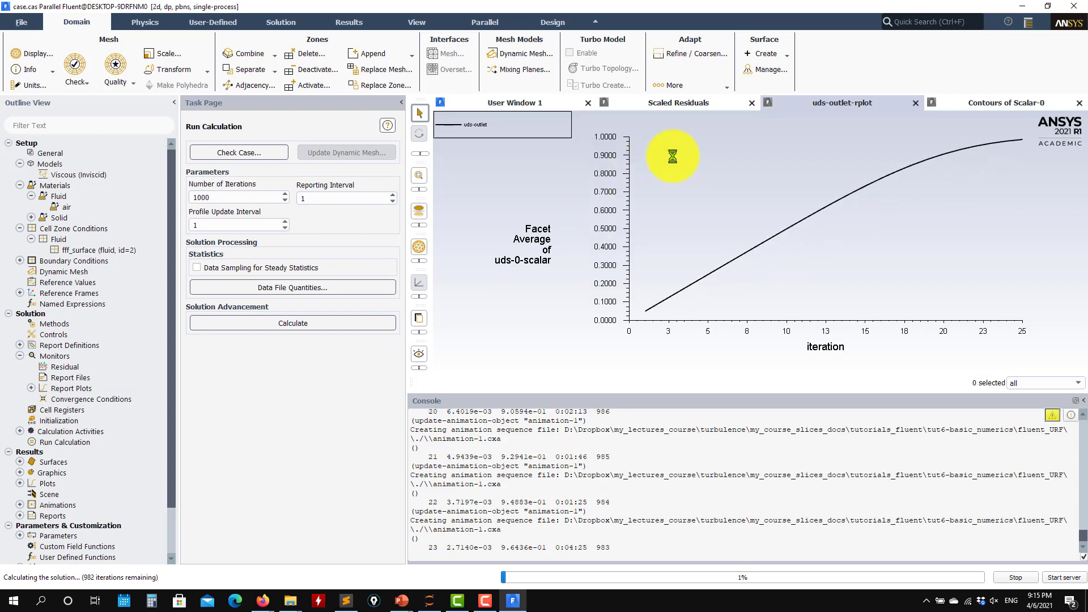
left_click(565, 313)
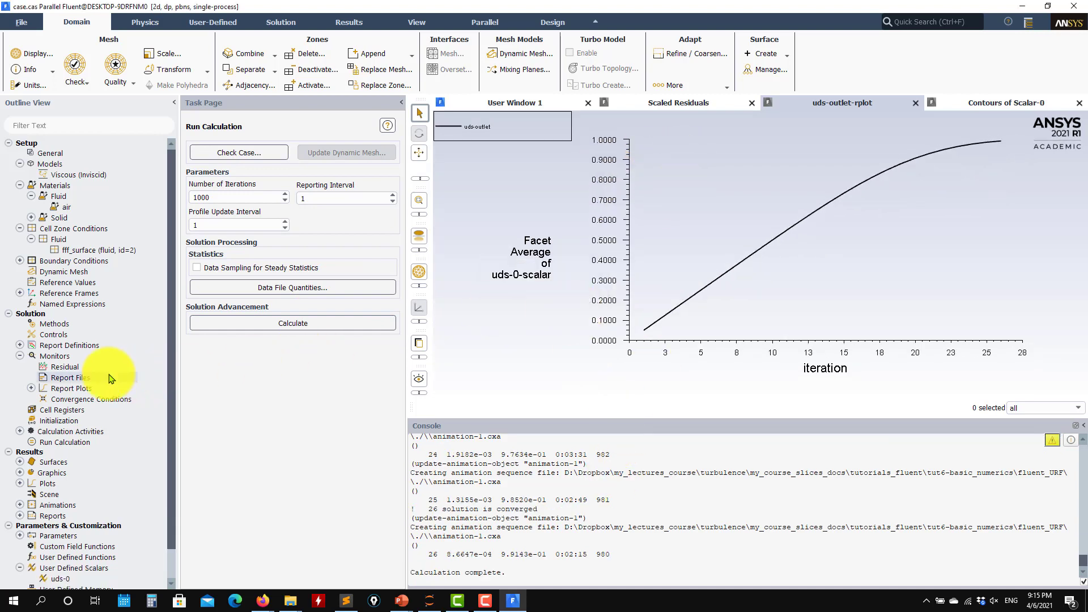
Step: Set the User Scalar 0 under-relaxation factor to 0.1 in the solution controls
left_click(65, 367)
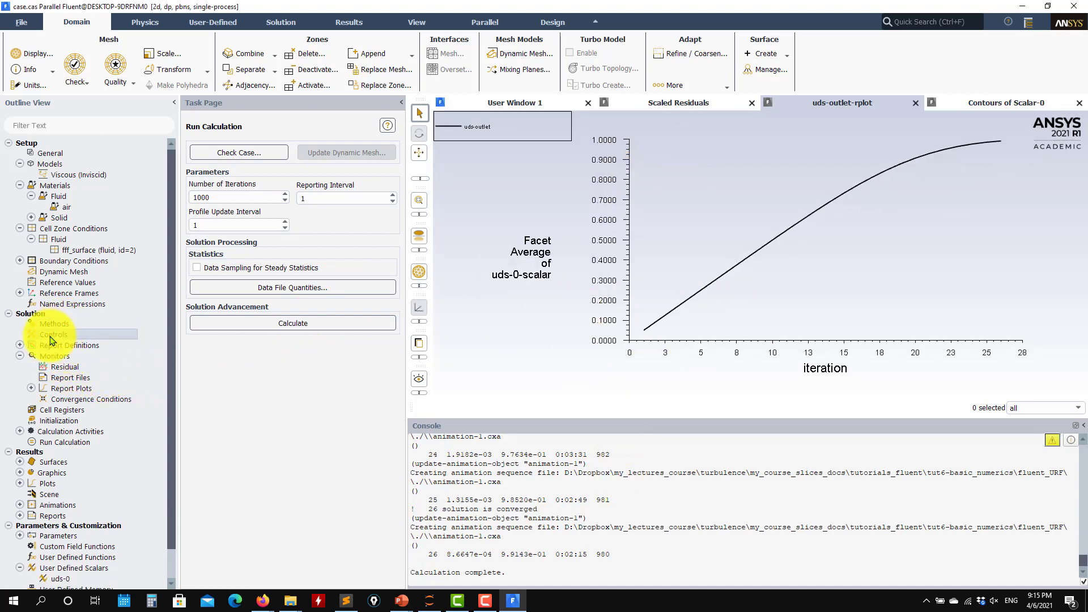
left_click(53, 334)
left_click(220, 272)
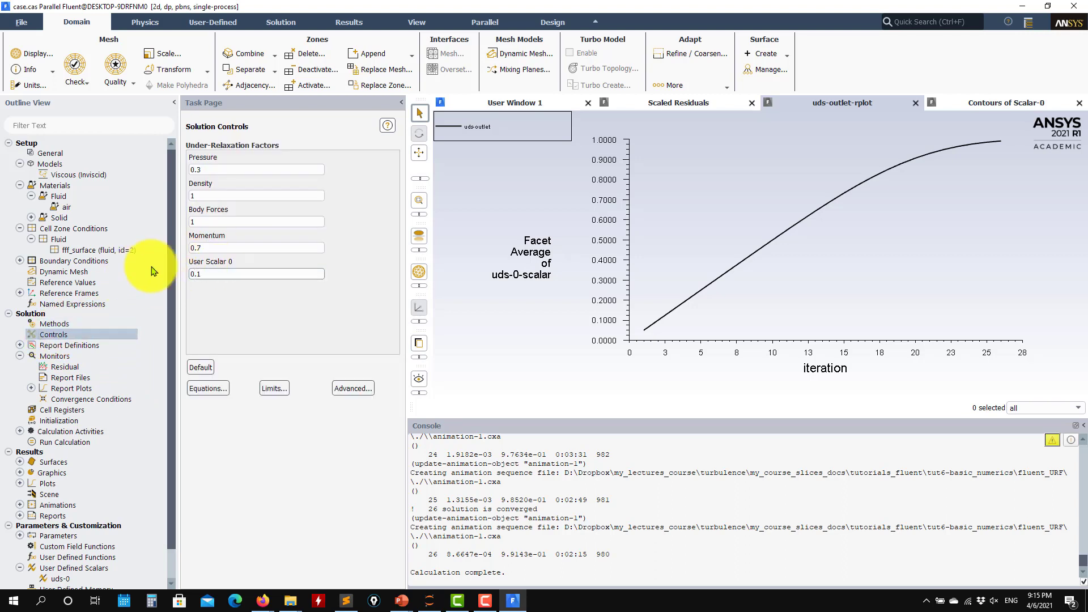
Step: Reinitialize the solution with standard initialization, discarding the unsaved data and clearing the animation history
left_click(62, 421)
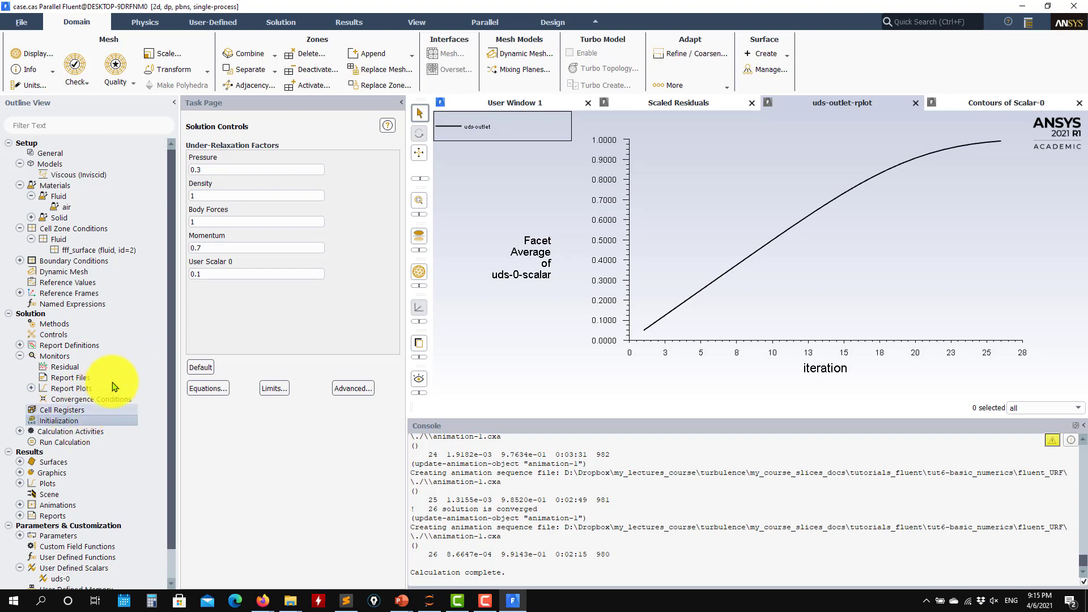
left_click(224, 424)
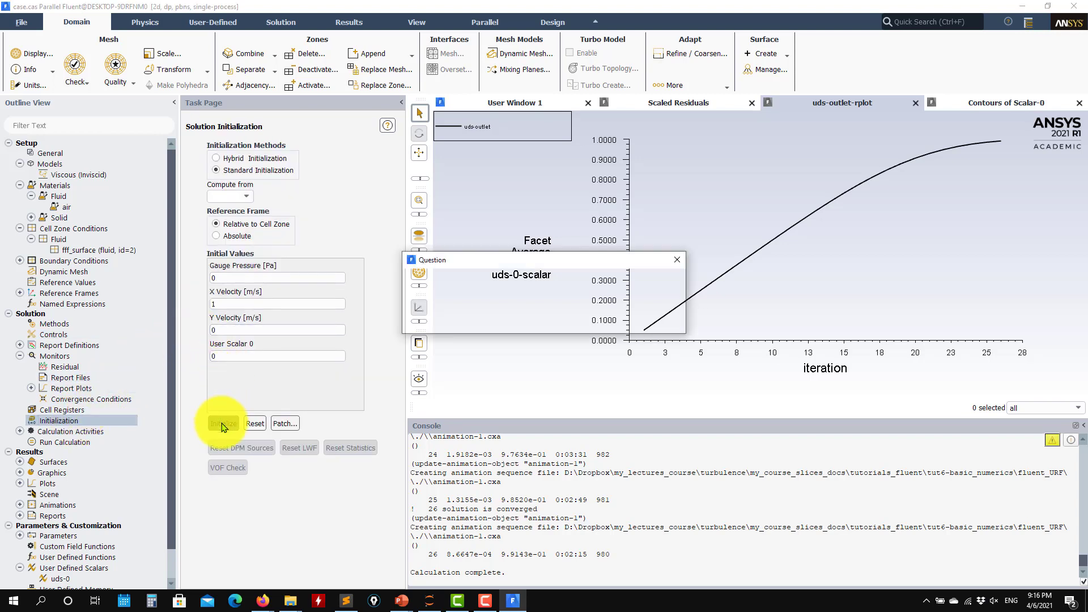
left_click(567, 316)
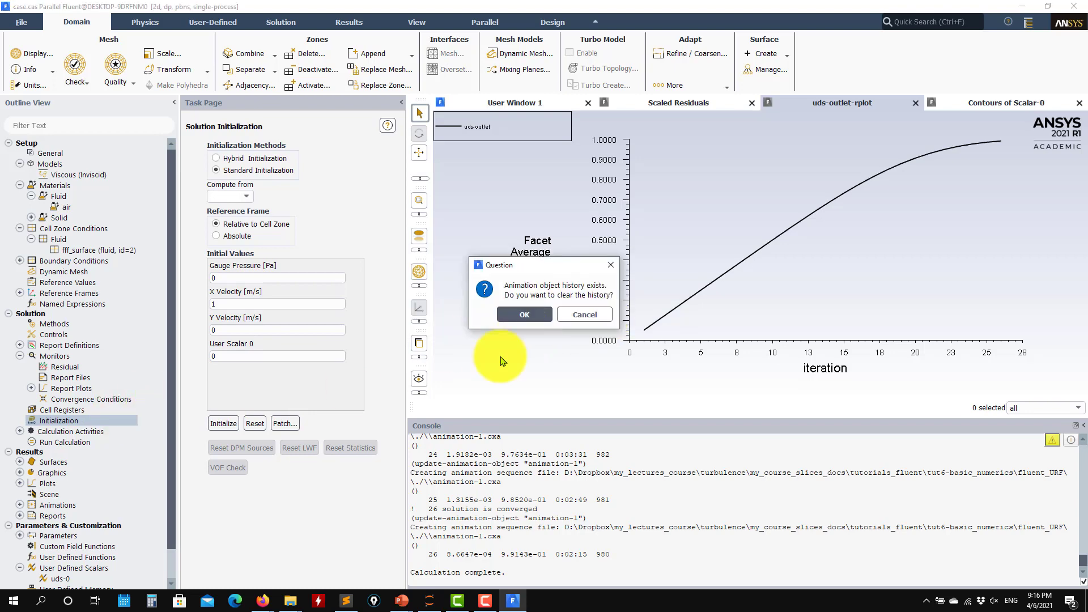
left_click(524, 315)
Step: Run the calculation with 1000 iterations, following the Scalar-0 contours and uds-outlet plot, and highlight the final uds-outlet value in the console
left_click(78, 442)
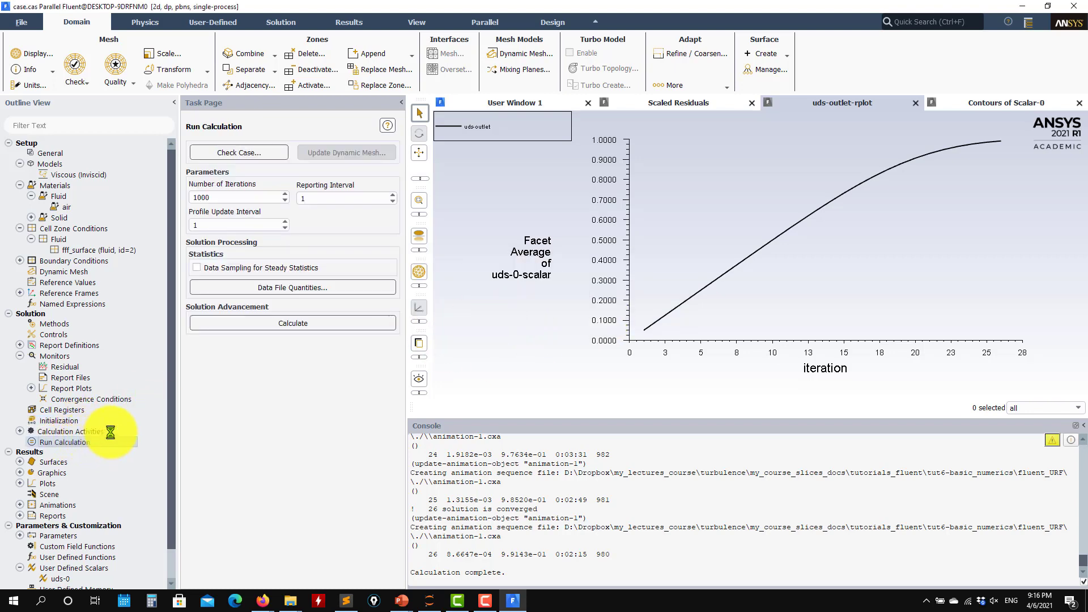
left_click(291, 323)
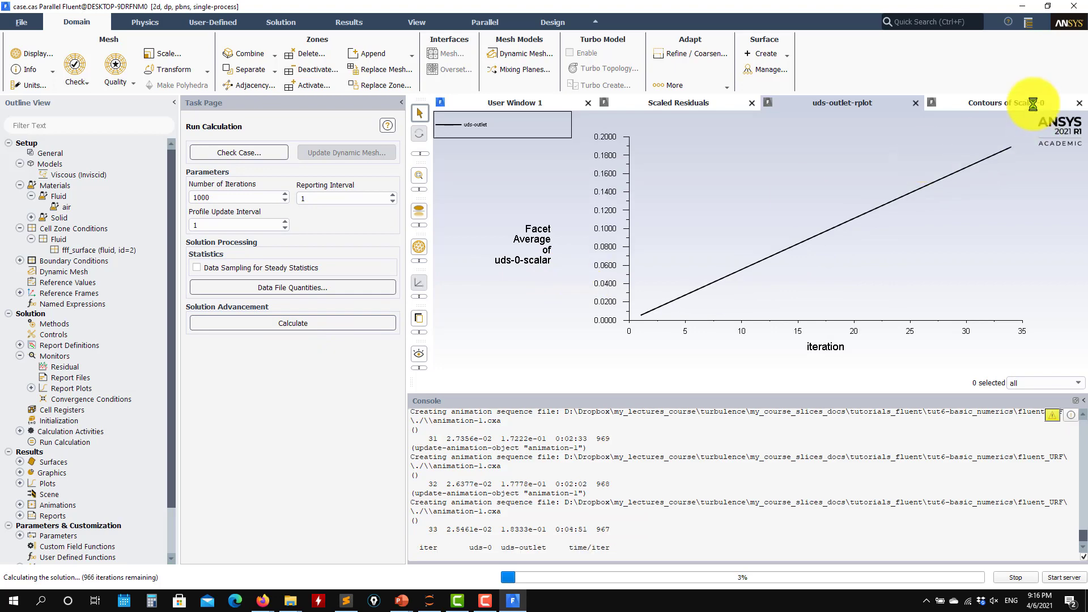
left_click(992, 101)
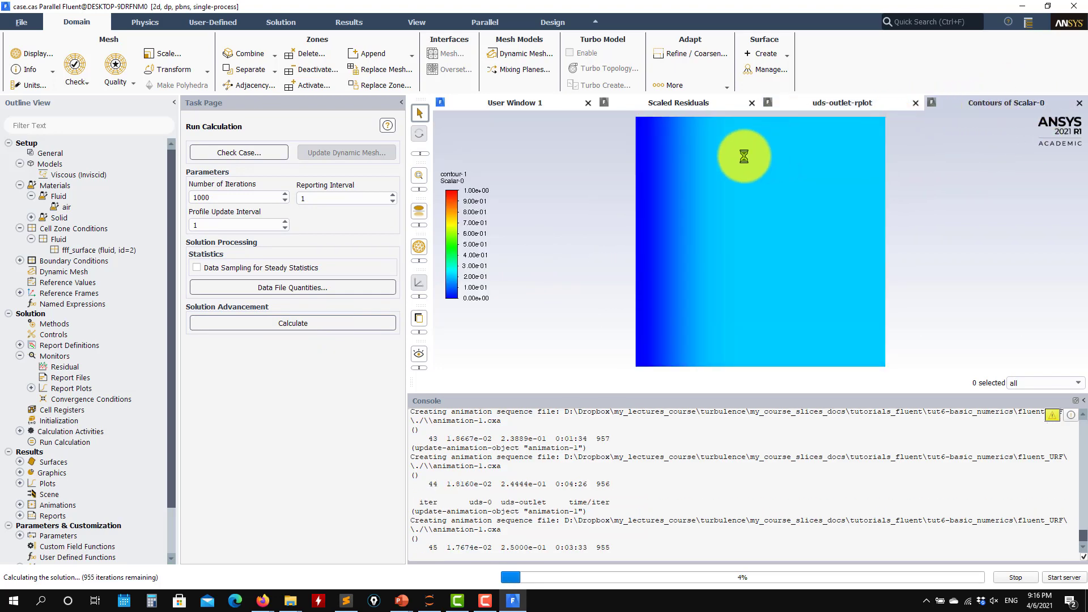
left_click(849, 102)
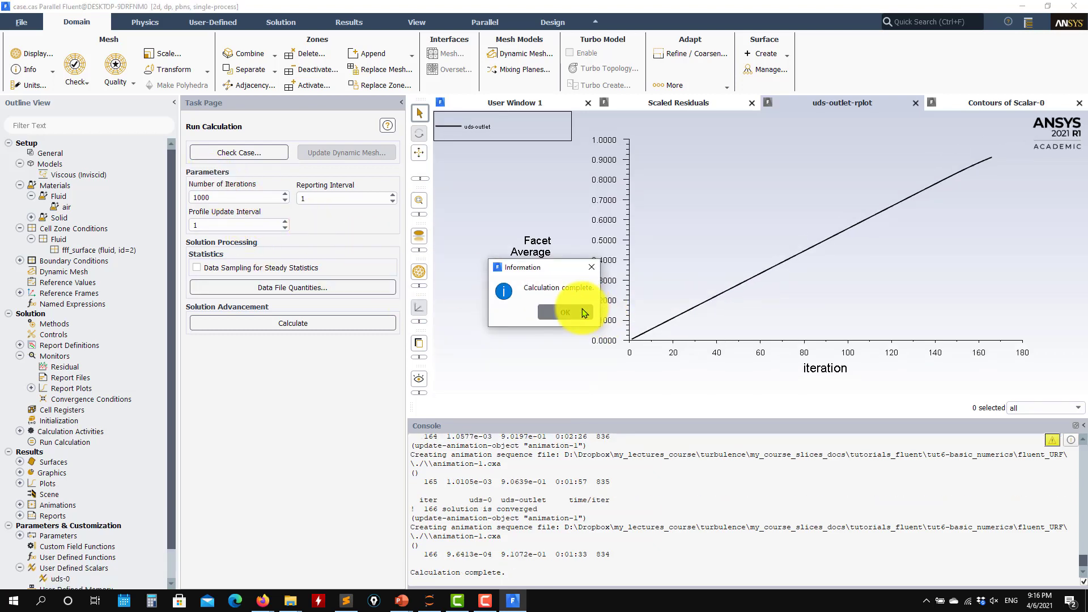
left_click(584, 313)
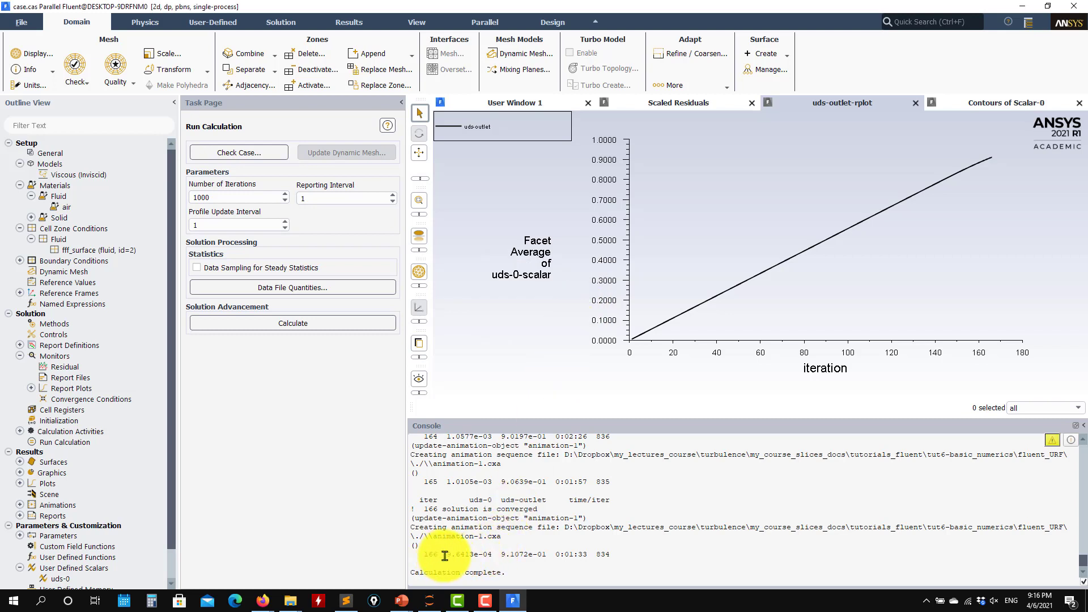
double_click(544, 554)
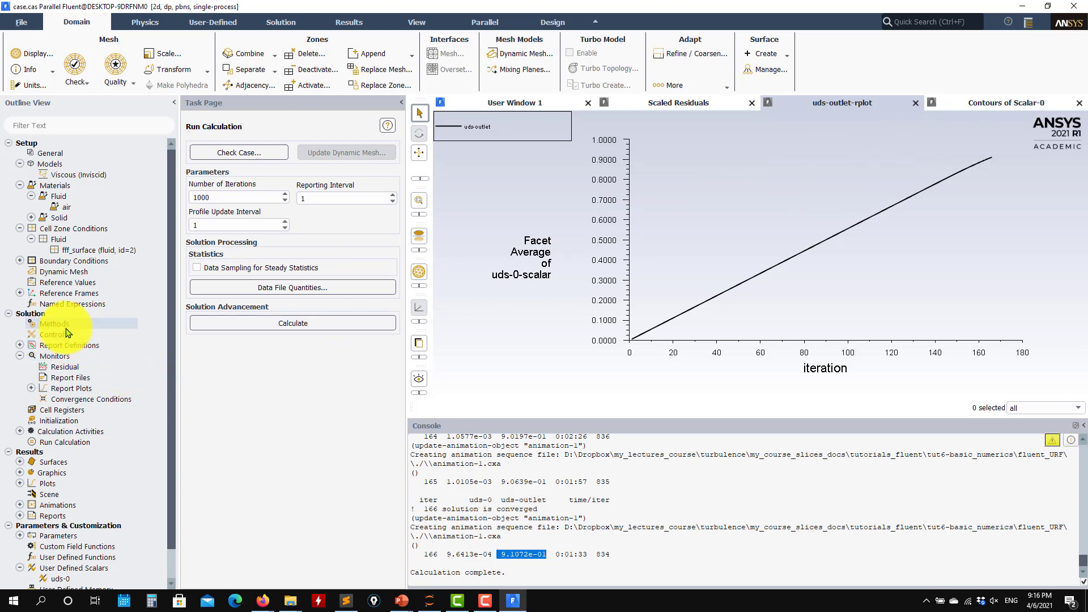
Step: Set the uds-0 residual's absolute criterion to 0.0001, continue the calculation, and view the Scaled Residuals plot
double_click(85, 373)
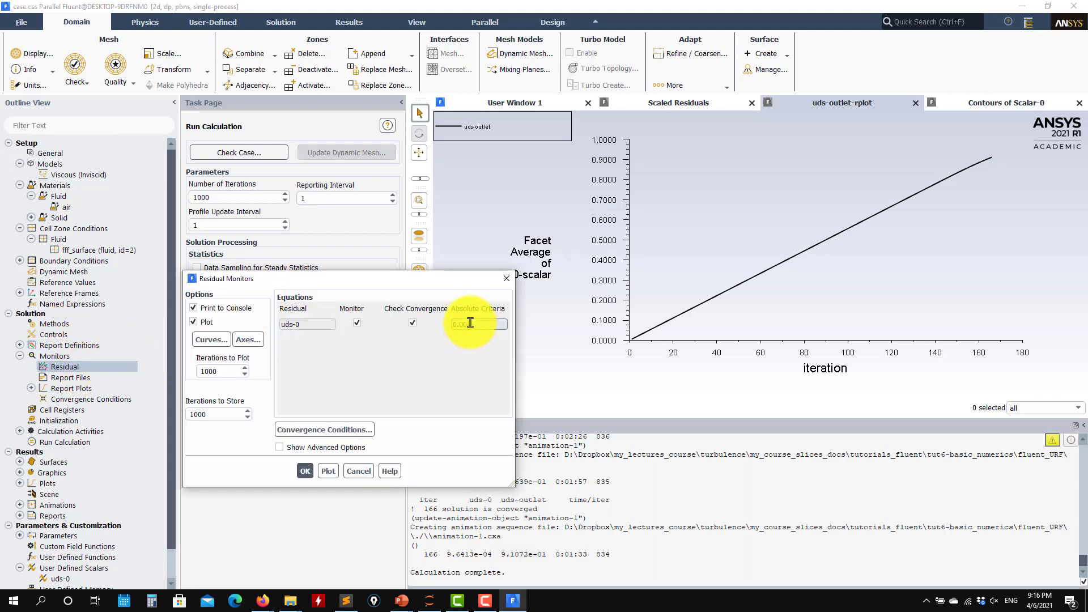
left_click(304, 471)
left_click(337, 329)
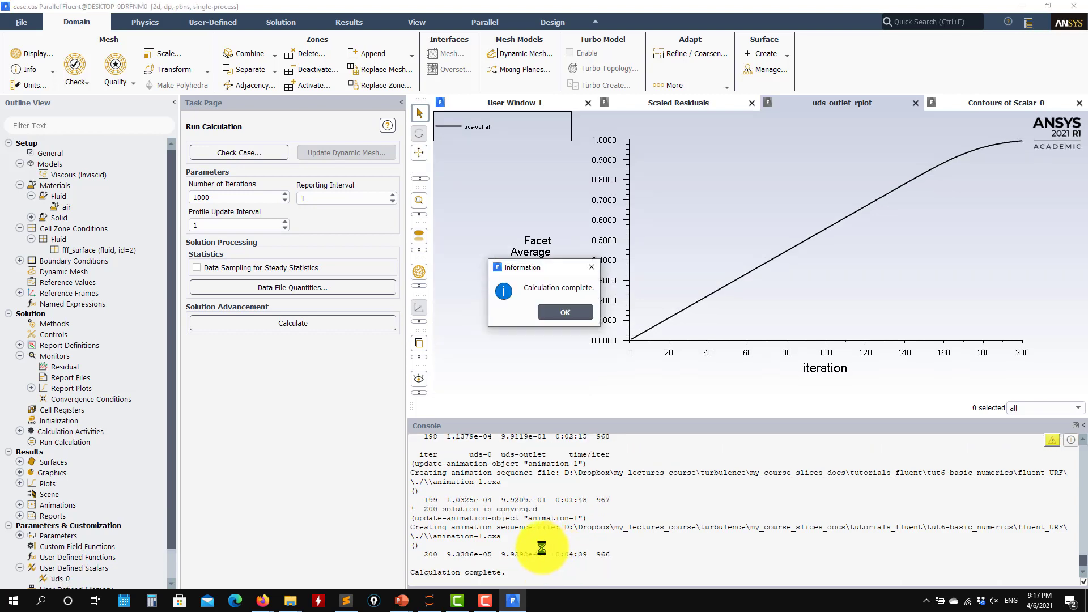
left_click(565, 313)
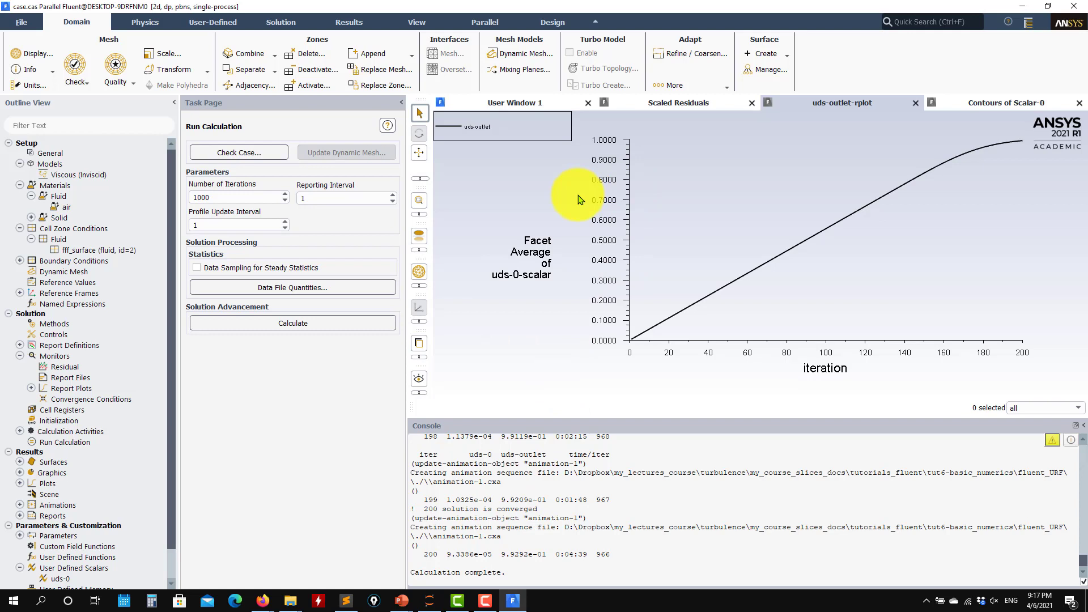
left_click(681, 106)
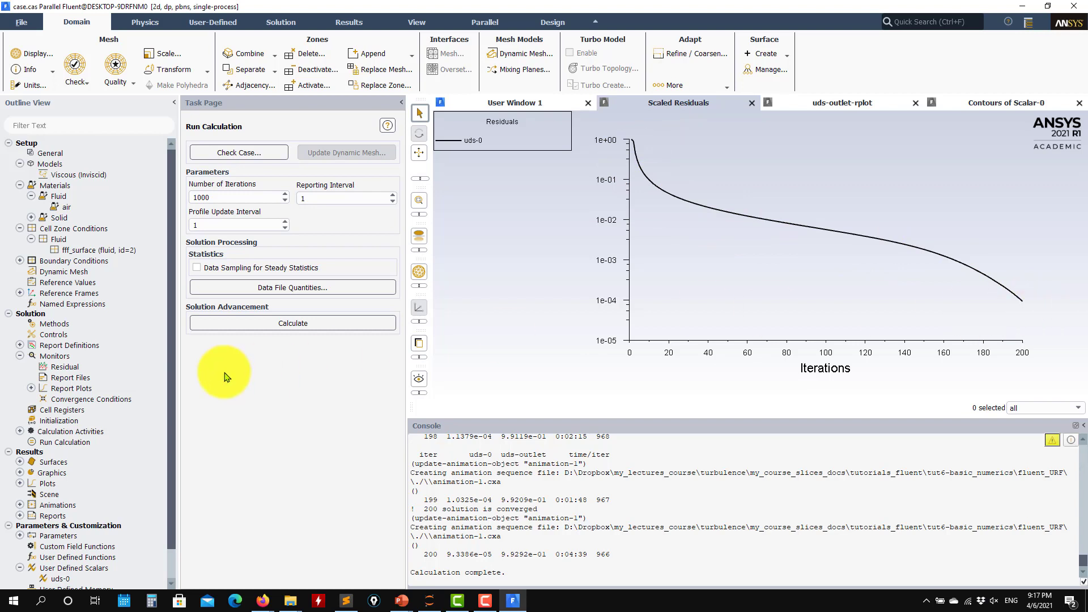
Step: Set the User Scalar 0 under-relaxation factor to 1 in the solution controls
left_click(64, 339)
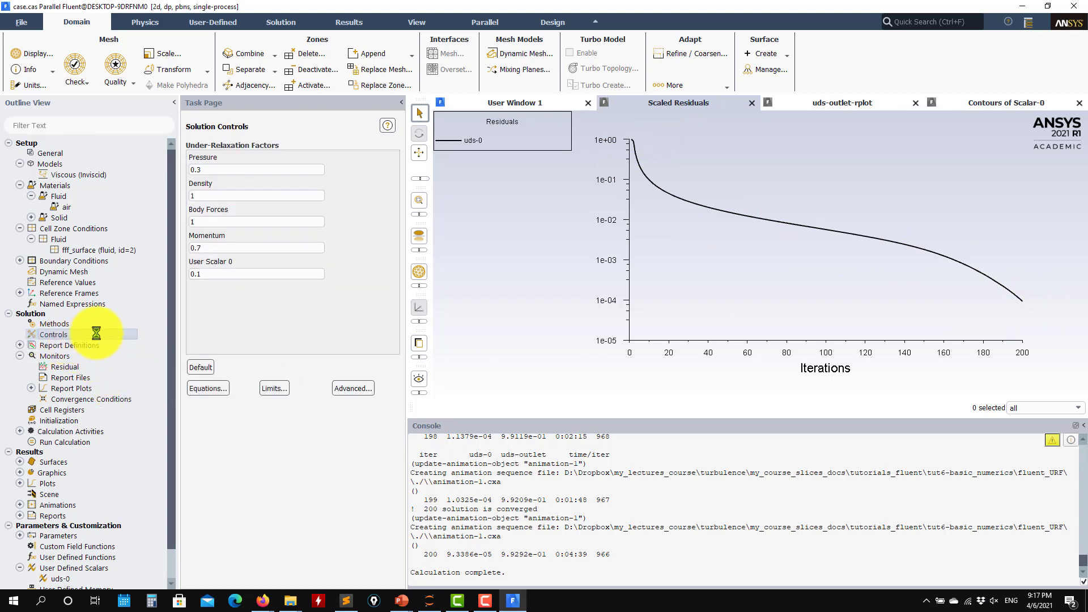
double_click(219, 273)
type("0.1")
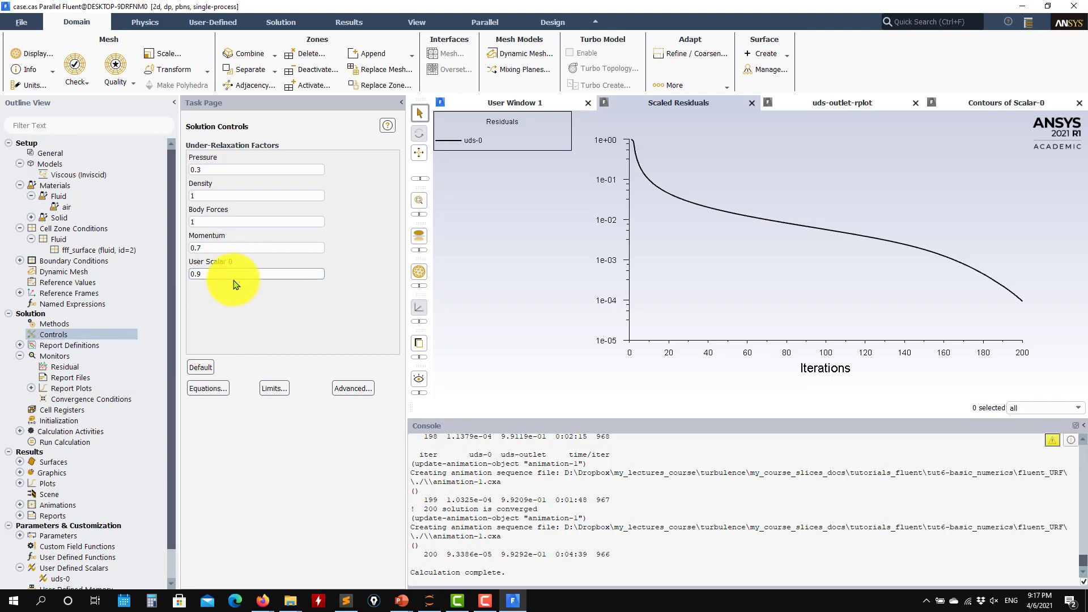
double_click(203, 274)
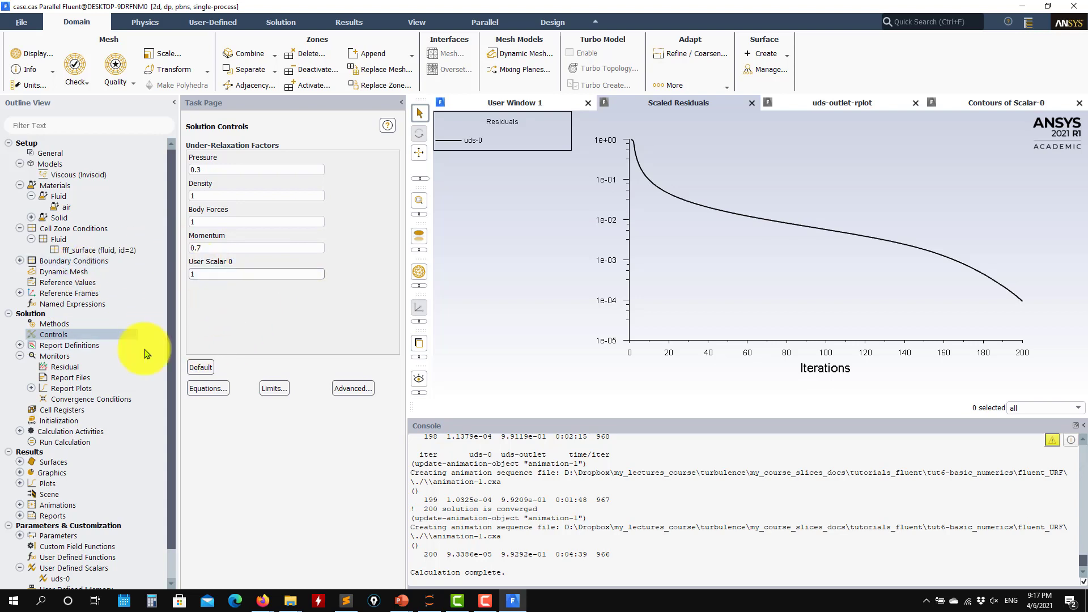
Step: Check the uds-0 absolute convergence criterion in the residual monitors and accept the dialog
left_click(77, 368)
double_click(77, 372)
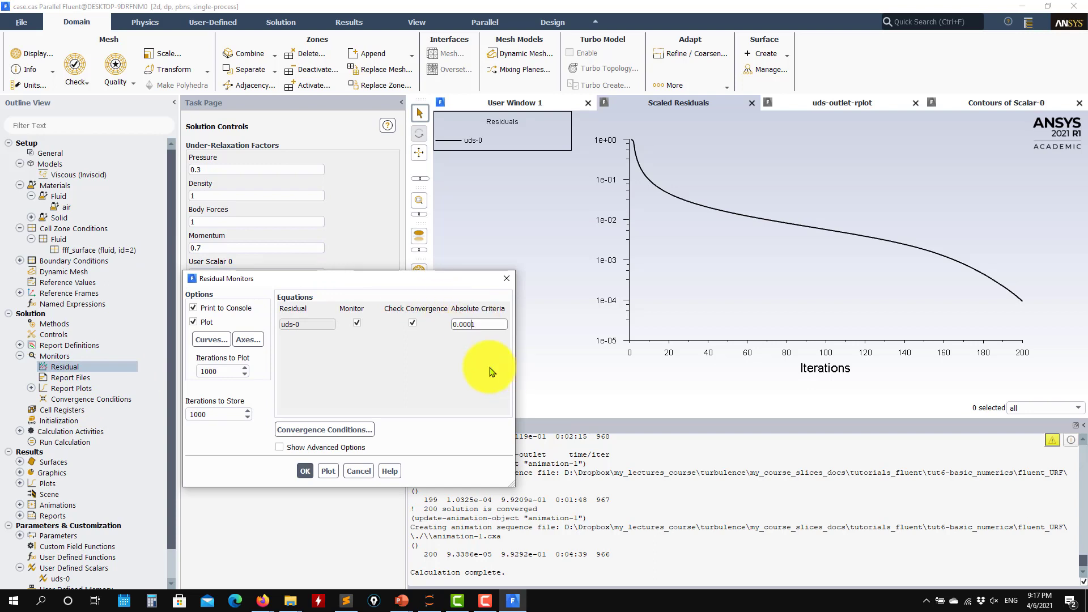
left_click(305, 471)
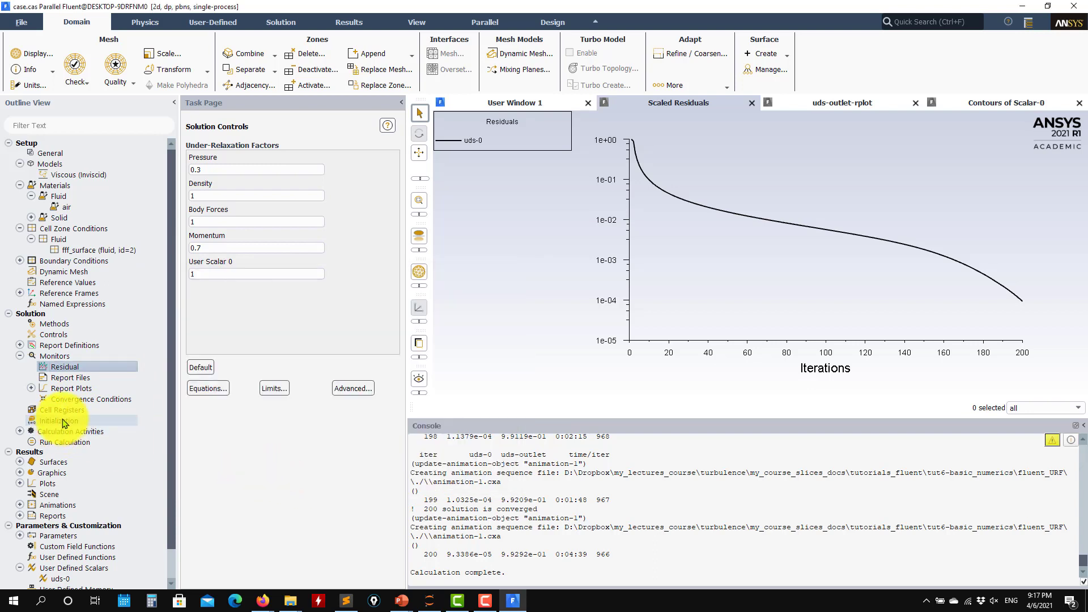
Step: Initialize the solution again with the standard initialization and confirm discarding the existing data
left_click(64, 422)
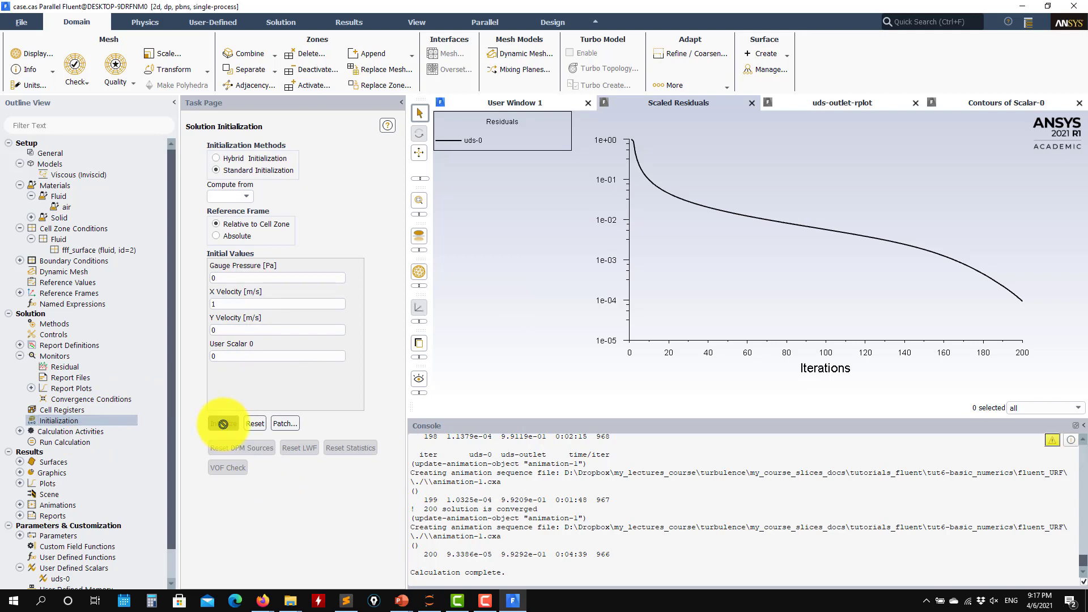
left_click(223, 423)
left_click(590, 321)
left_click(489, 313)
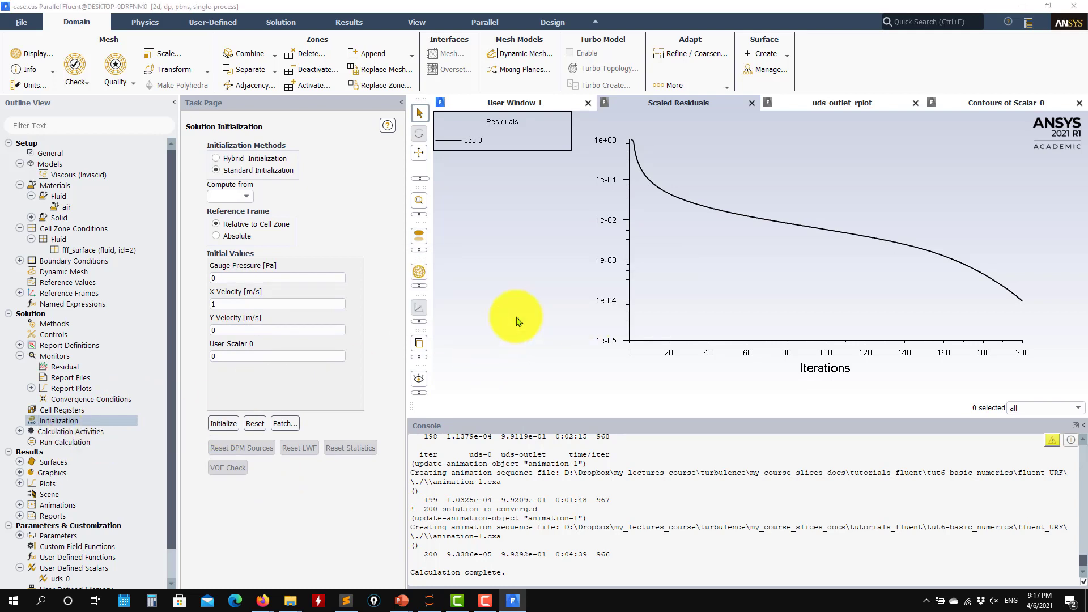
Step: Run the calculation with 1000 iterations, highlight the final uds-outlet value in the console, and view the Scalar-0 contours
left_click(77, 444)
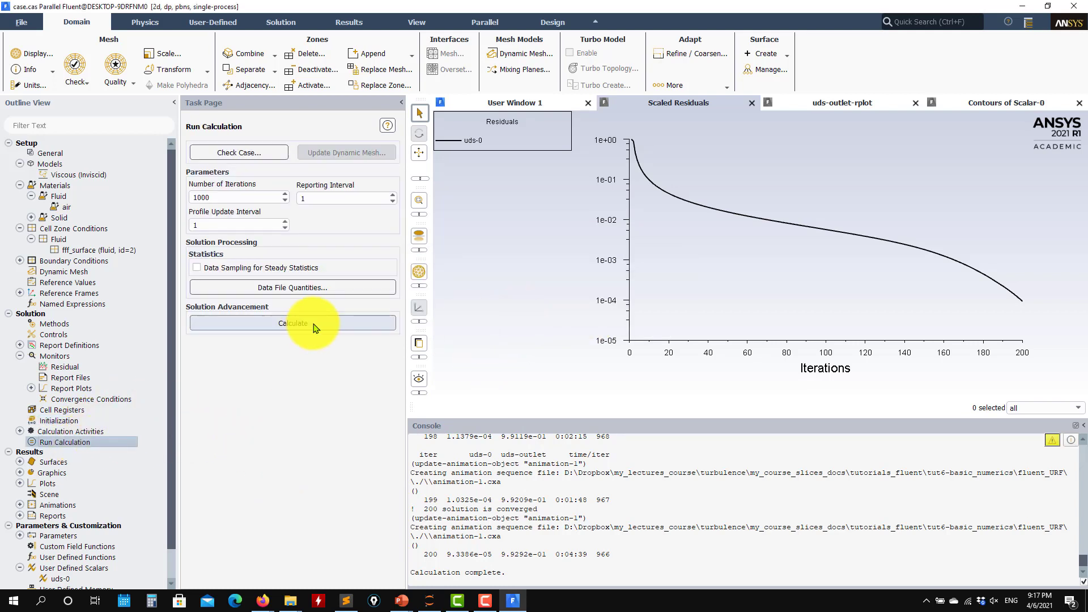
left_click(311, 324)
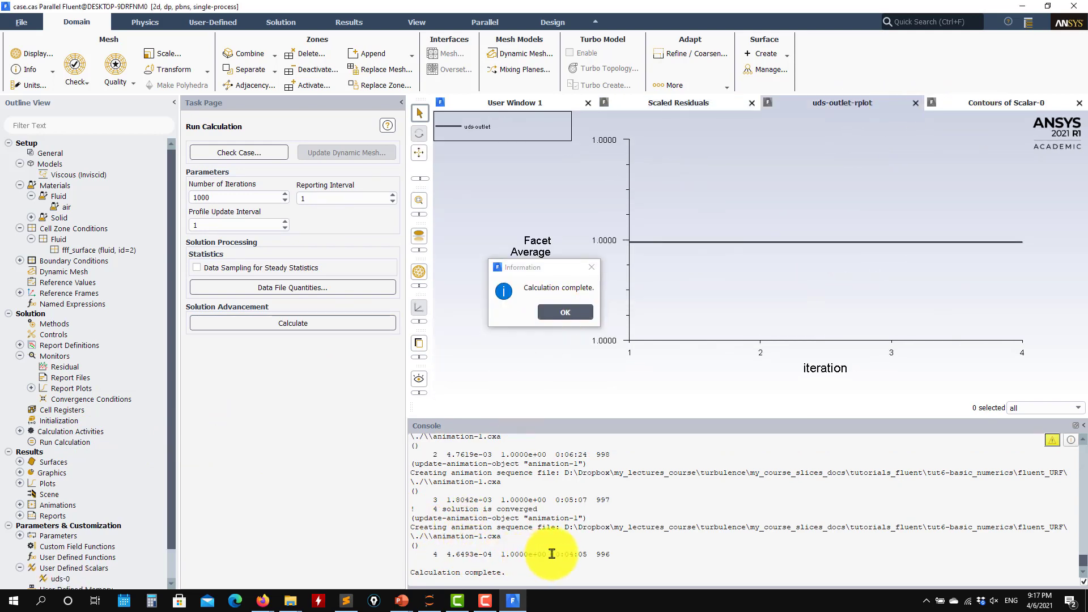
left_click_drag(551, 554, 495, 554)
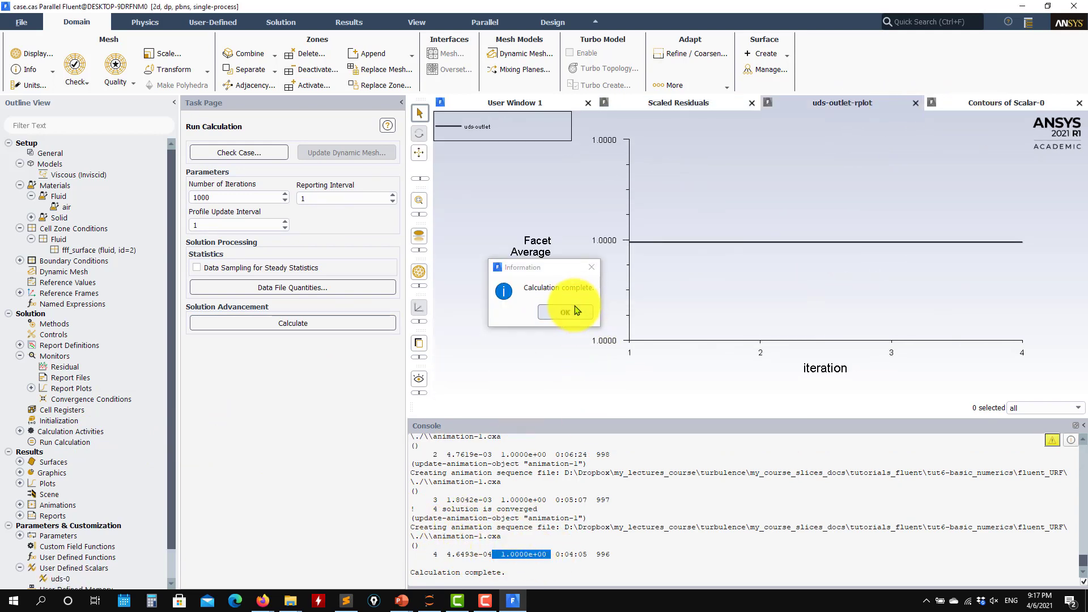
left_click(573, 310)
left_click(984, 103)
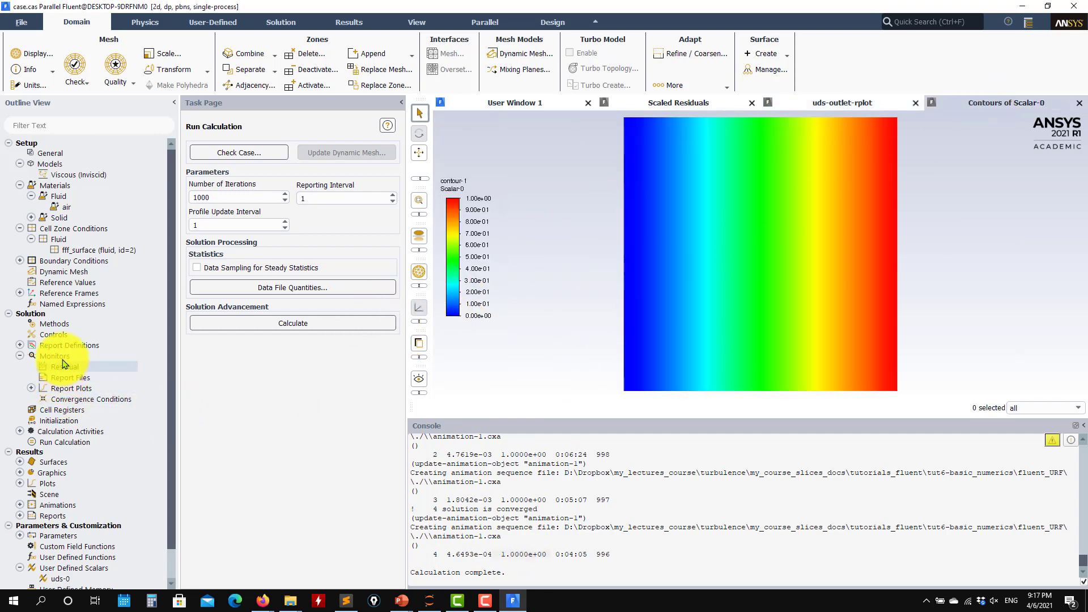
Step: Set the User Scalar 0, Density and Body Forces under-relaxation factors to 0.7 in the solution controls
left_click(49, 335)
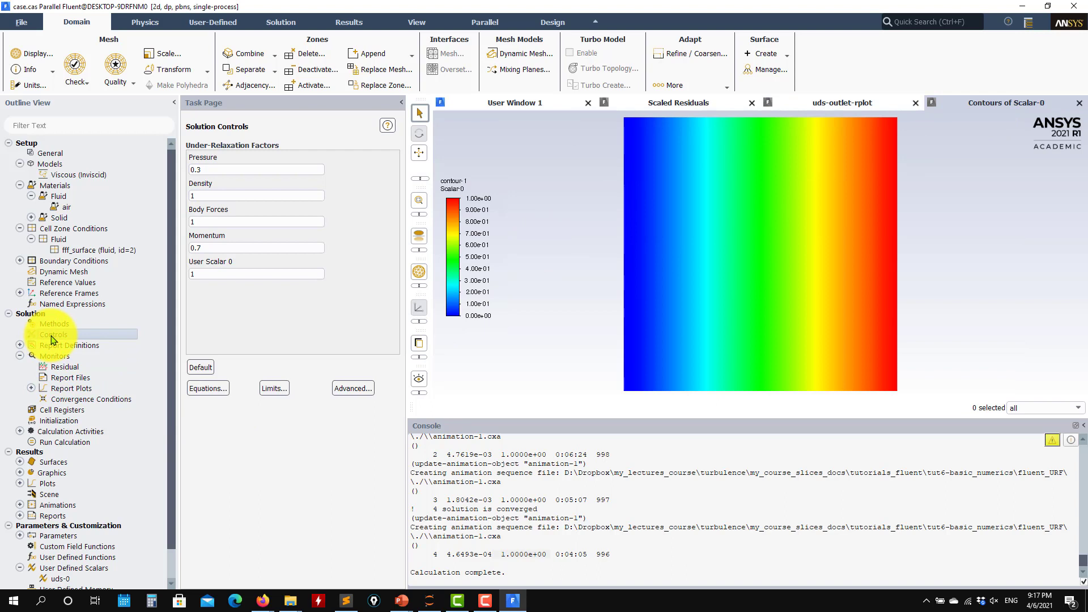
double_click(211, 274)
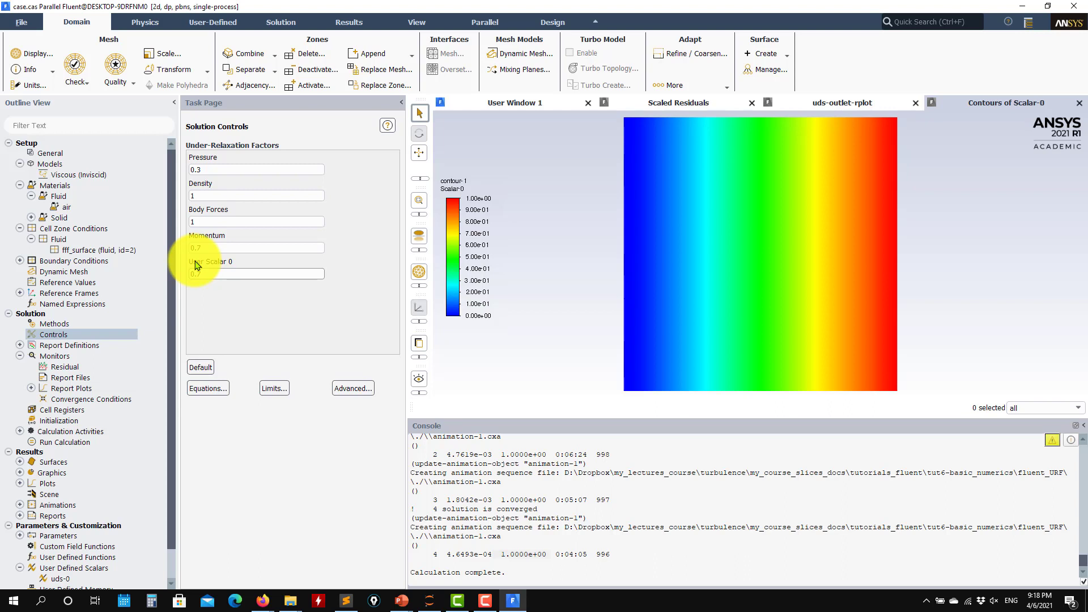
double_click(217, 171)
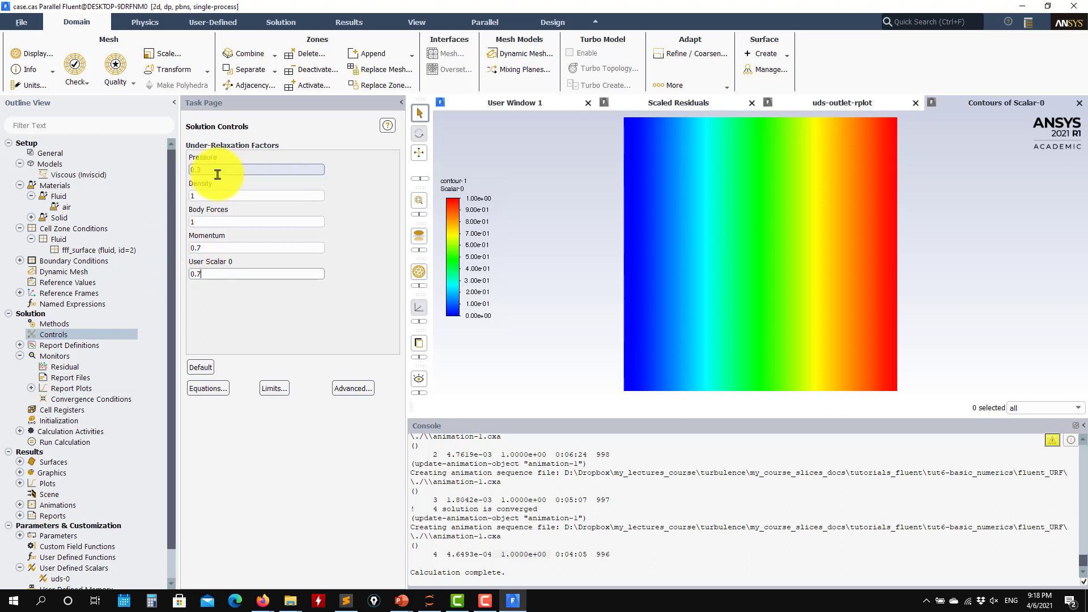
left_click(224, 196)
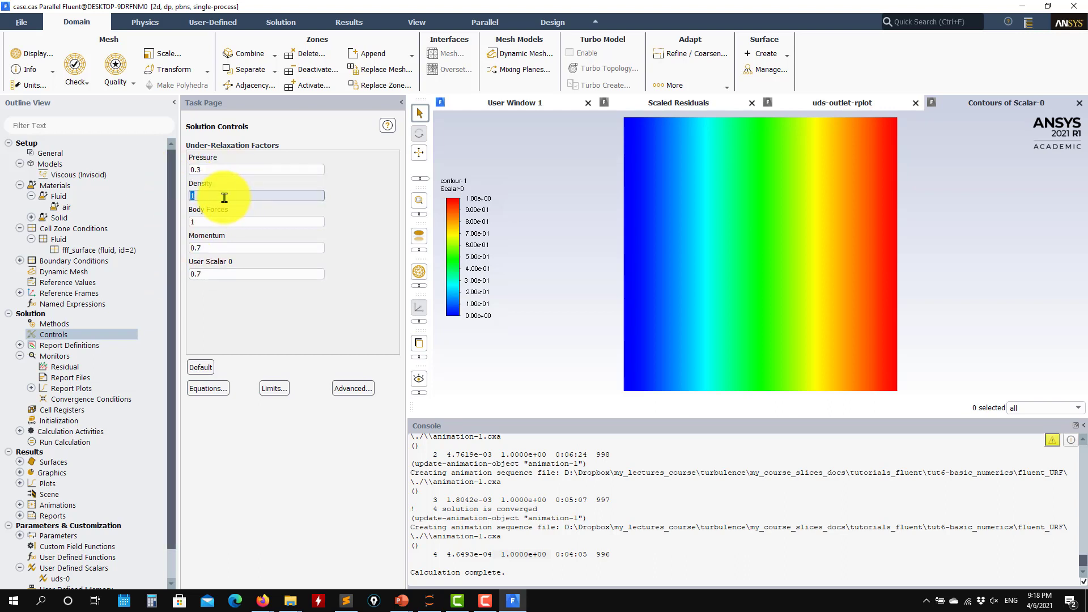
type("0.7")
double_click(230, 221)
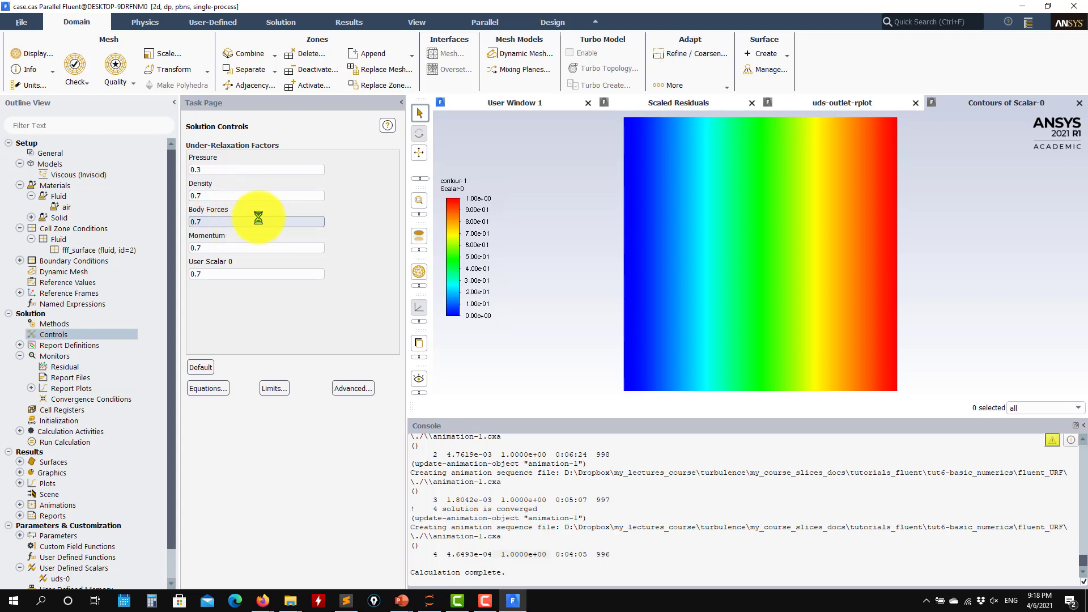
type("0.7")
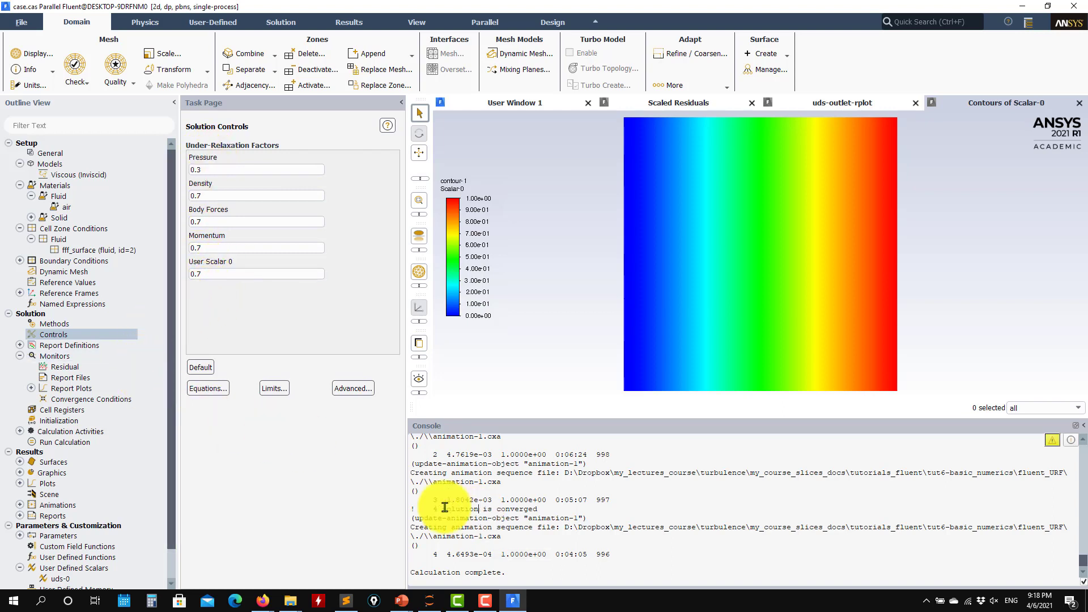
Step: View the Scaled Residuals plot and set the uds-0 residual's absolute criterion to 1e-05
left_click(230, 274)
left_click_drag(194, 273, 238, 274)
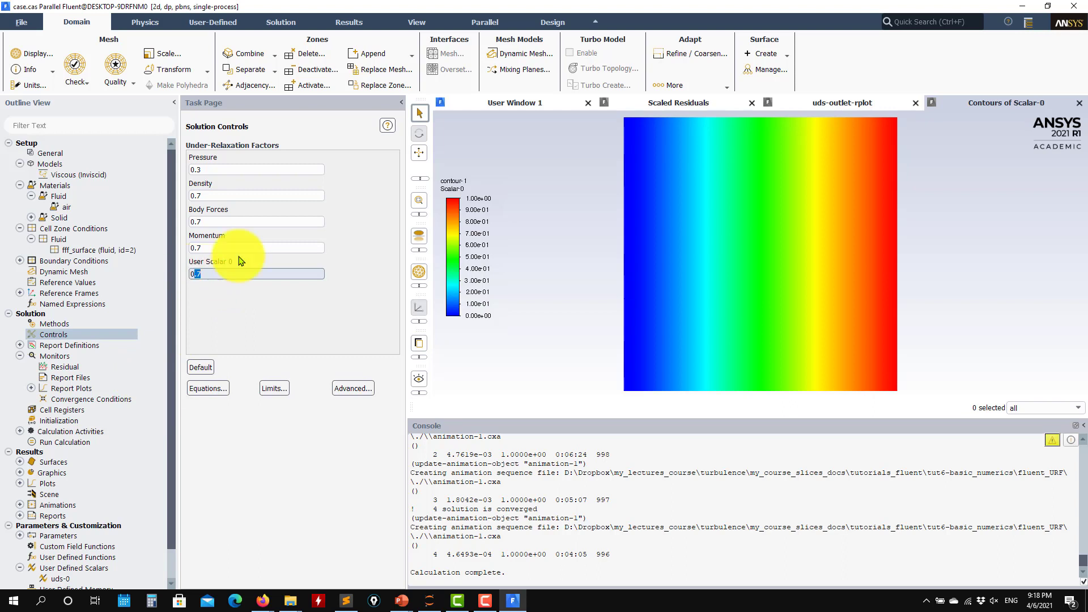
left_click(513, 102)
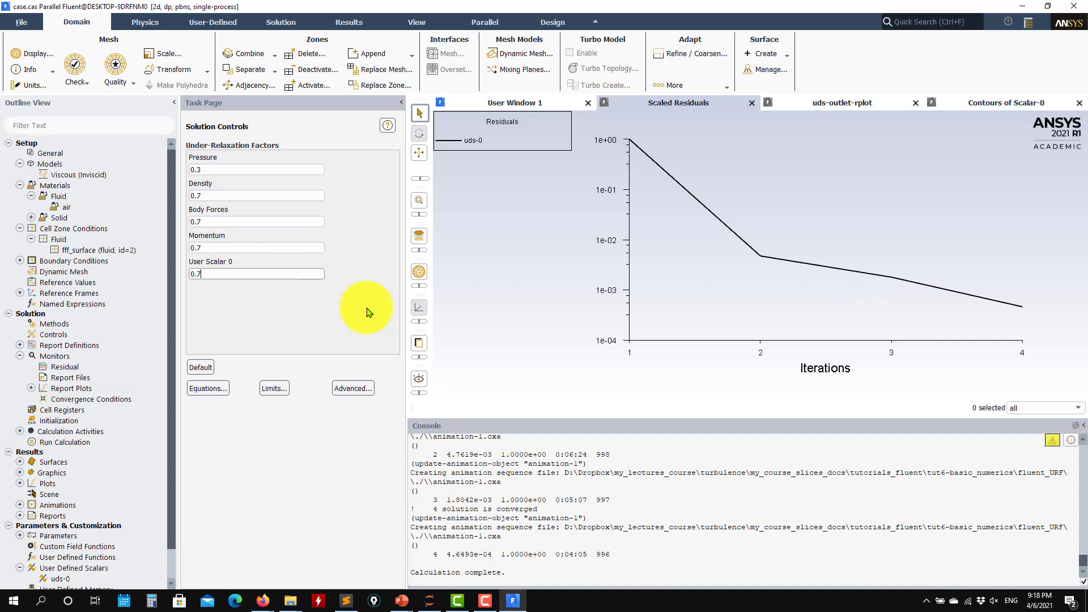
double_click(68, 367)
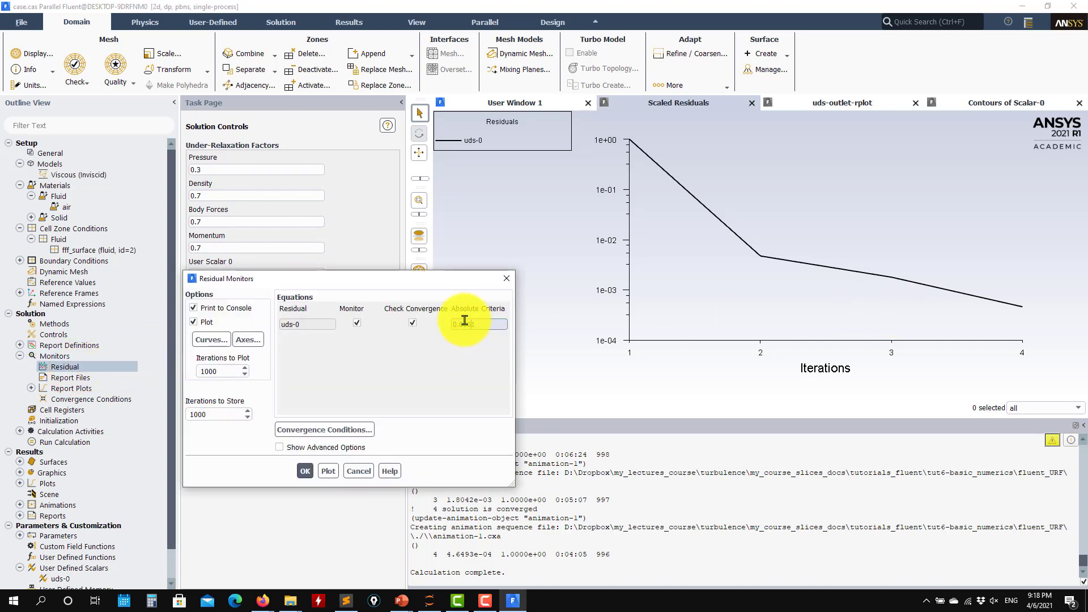
left_click(305, 471)
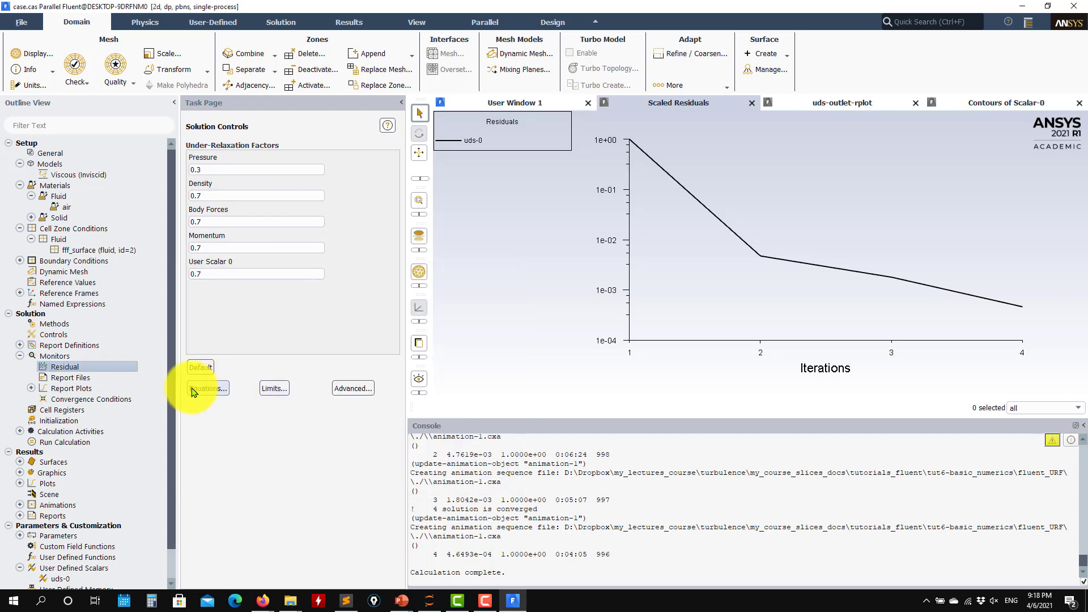
Step: Continue the calculation with 1000 iterations and view the Scalar-0 contours once it finishes
left_click(65, 442)
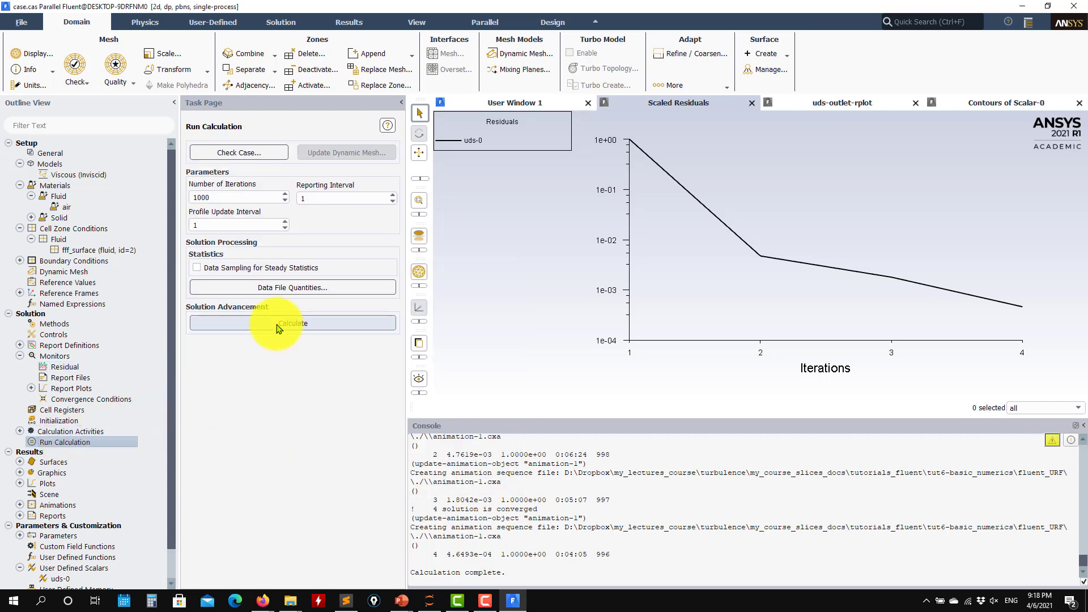
left_click(287, 322)
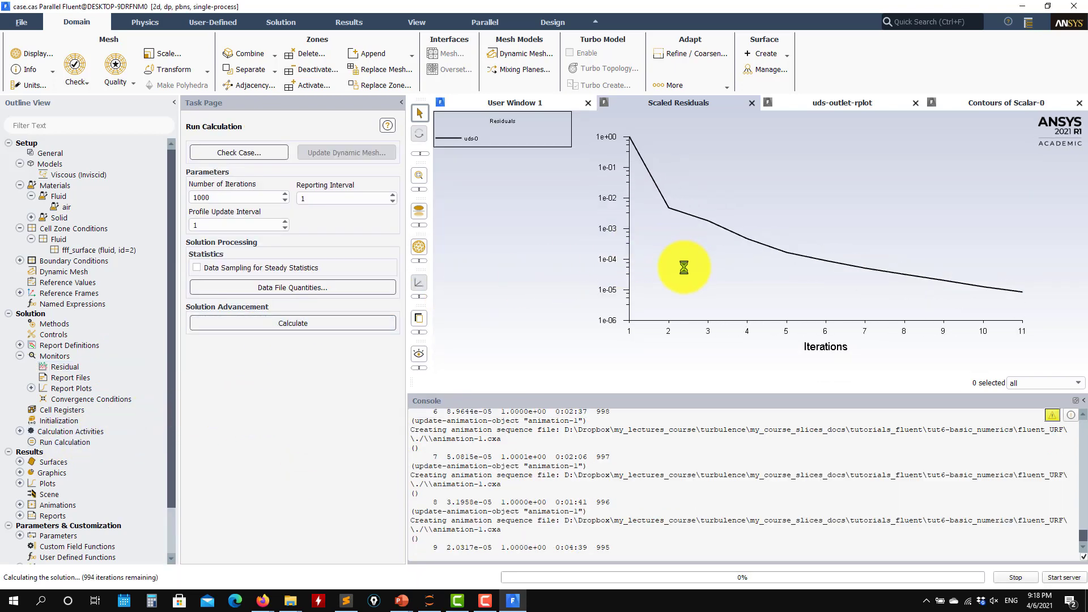
left_click(581, 312)
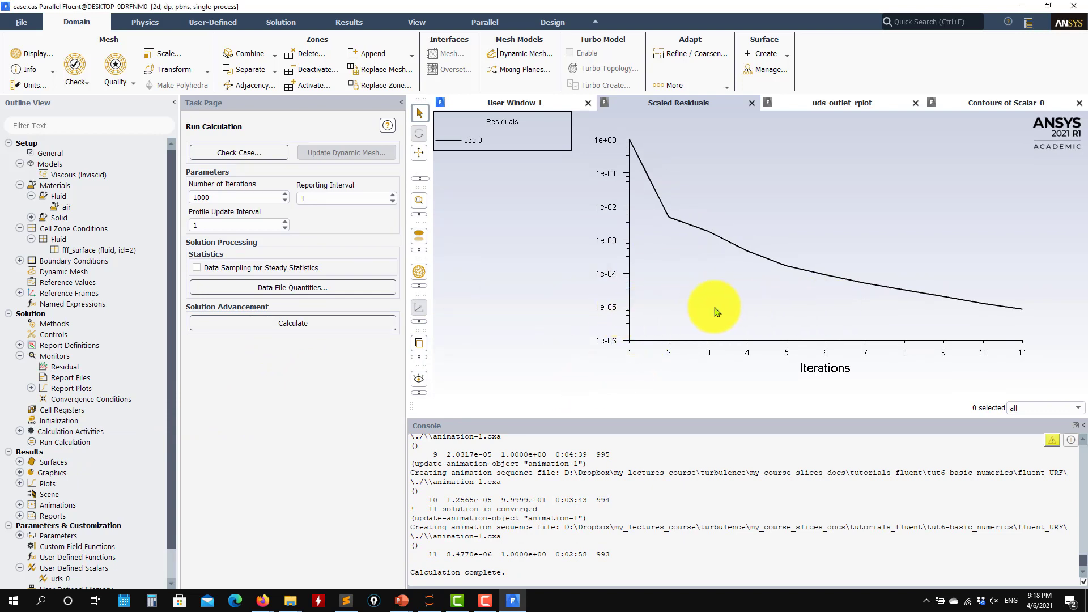
left_click(996, 103)
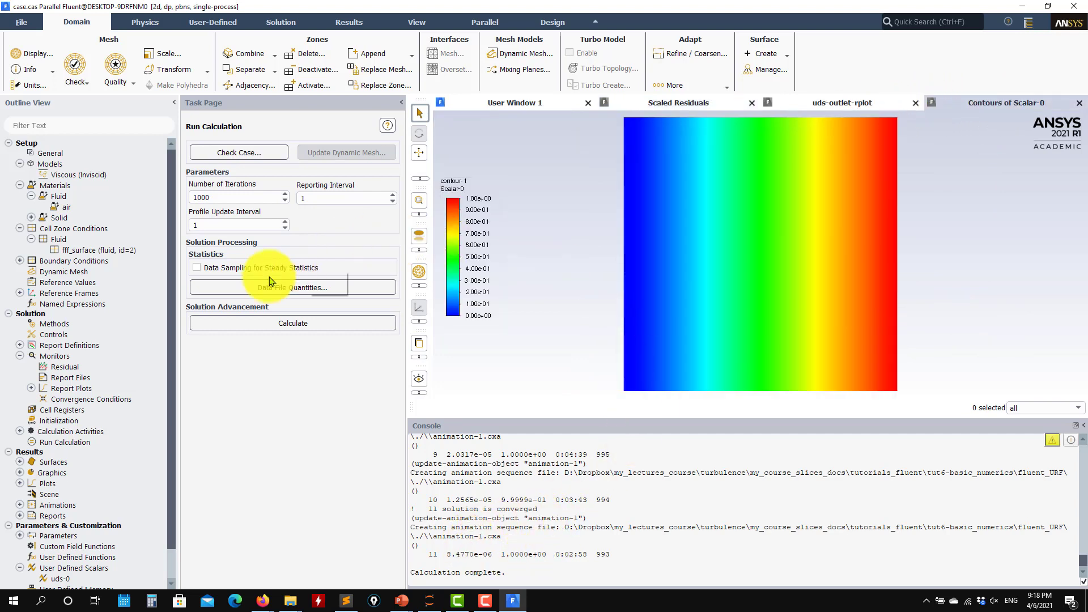
Step: Show the under-relaxation factors in the solution controls and list the top-level text commands in the console
left_click(56, 325)
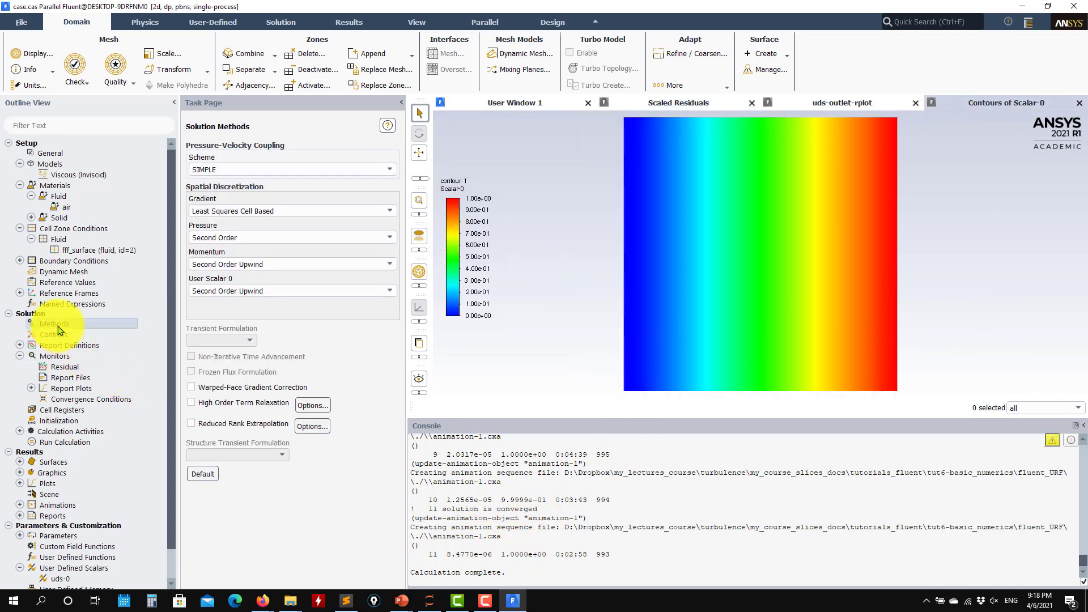
left_click(56, 335)
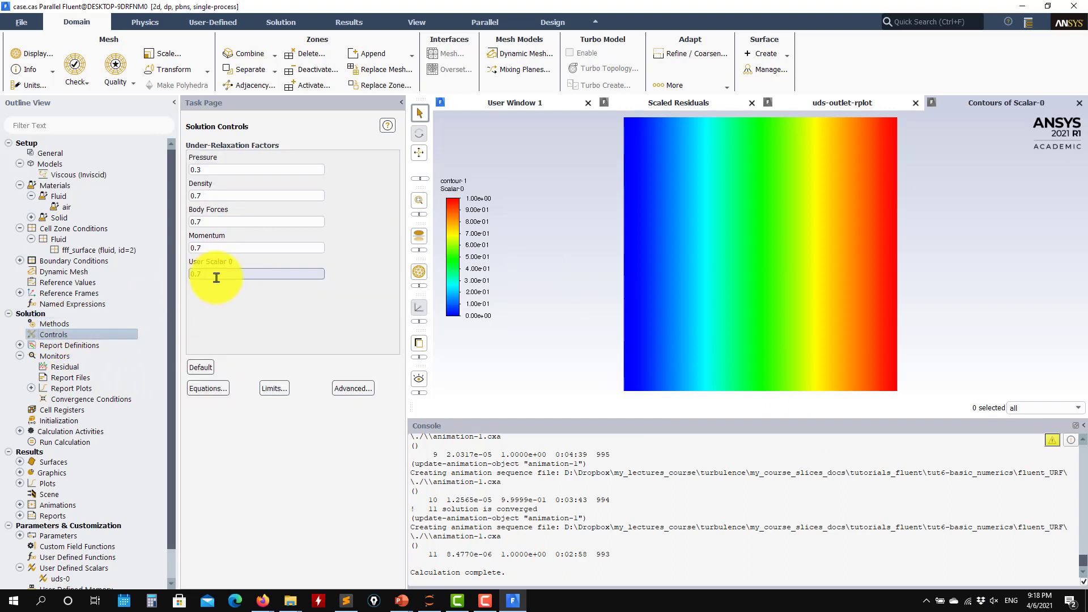
left_click(500, 544)
key("Return")
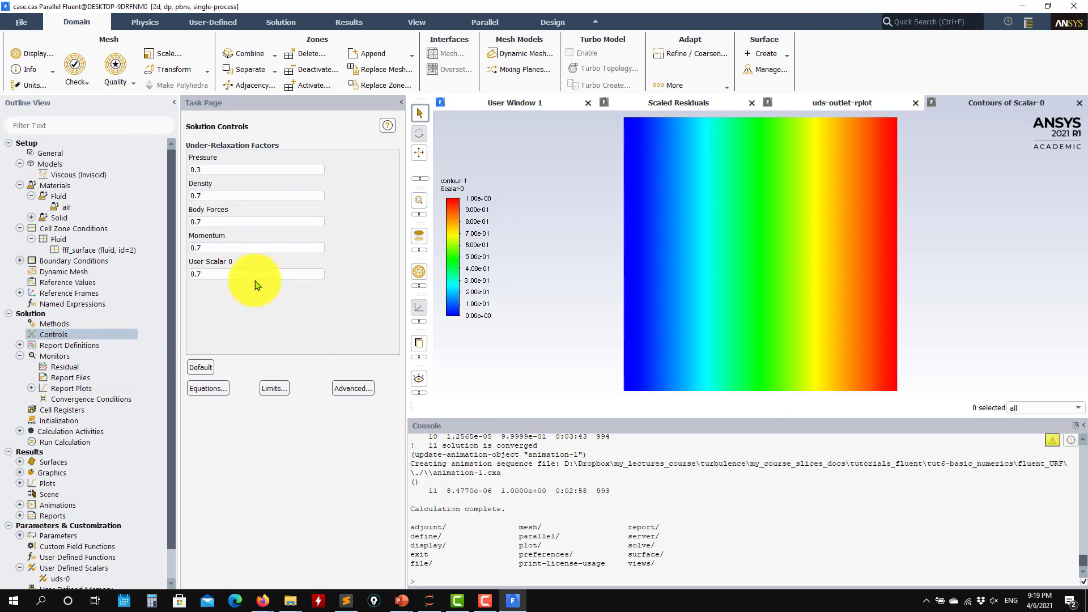
Step: Try to set the User Scalar 0 under-relaxation factor to 1.1 in the solution controls, and return it to 0.7
double_click(238, 274)
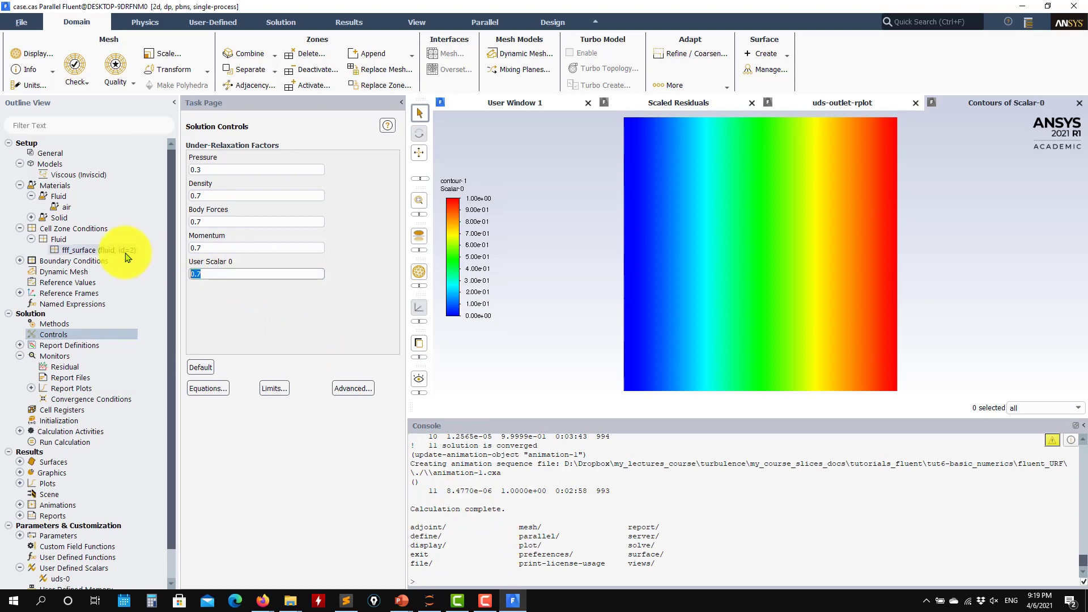
type("1.1")
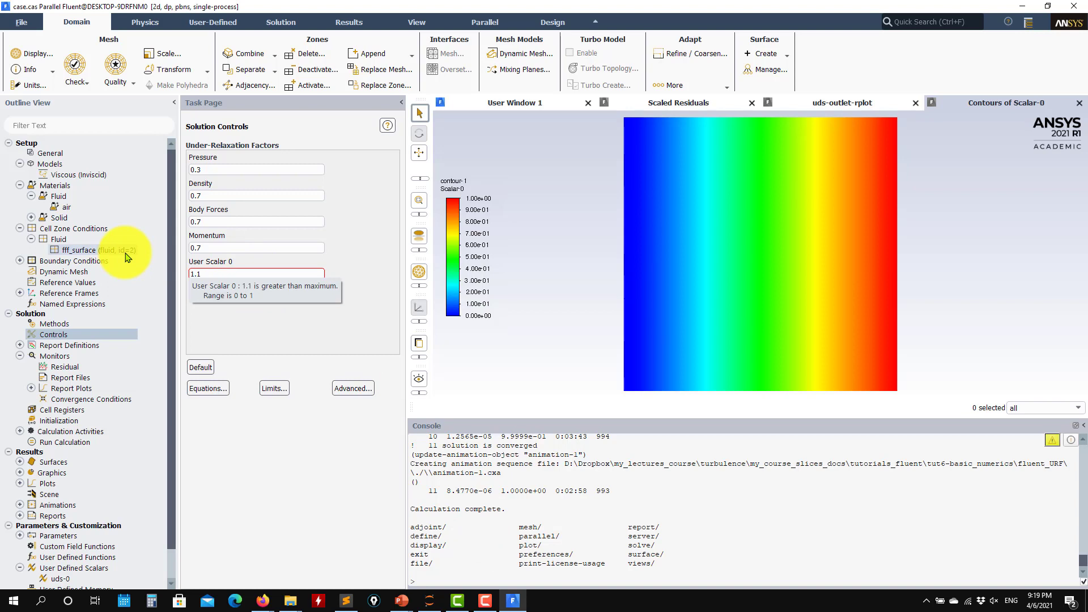
double_click(223, 274)
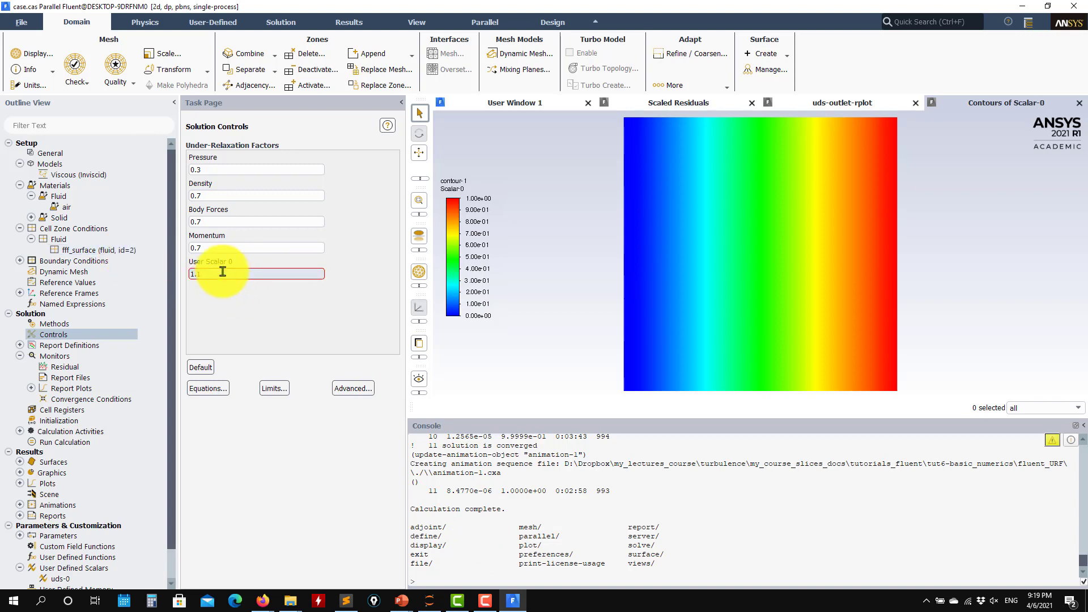
left_click(549, 454)
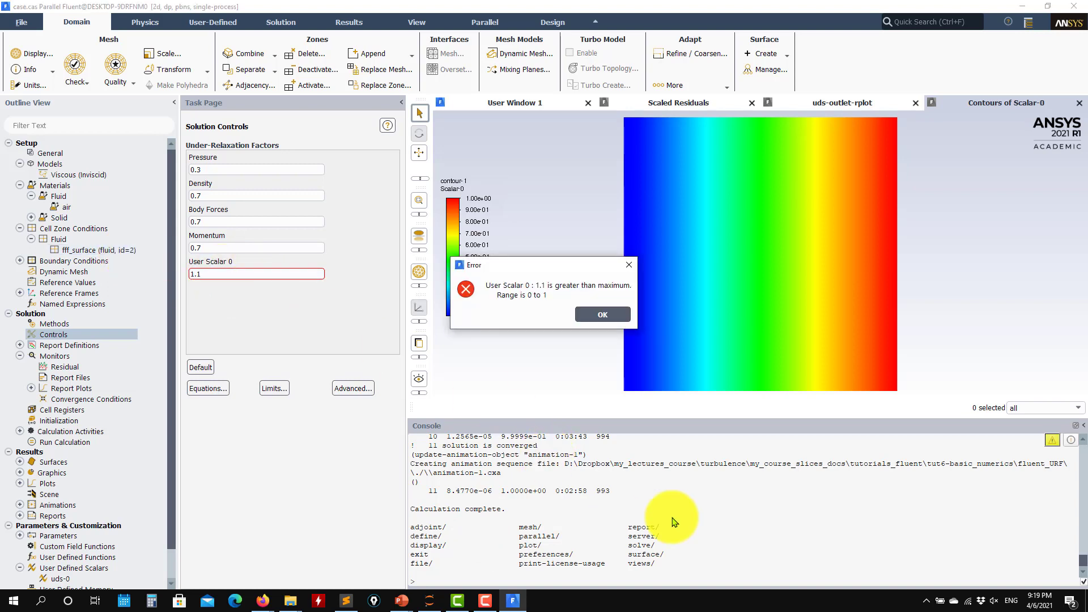
left_click(604, 317)
double_click(234, 273)
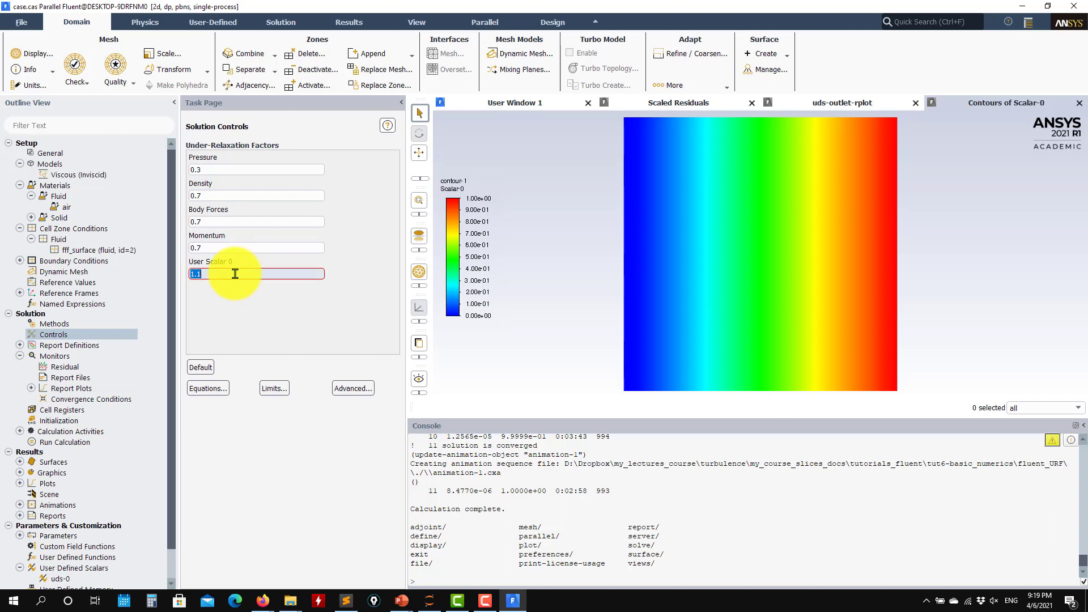
Step: Set the uds-0 under-relaxation factor to 1.5 with the console commands solve, set, under and uds-0
left_click(555, 482)
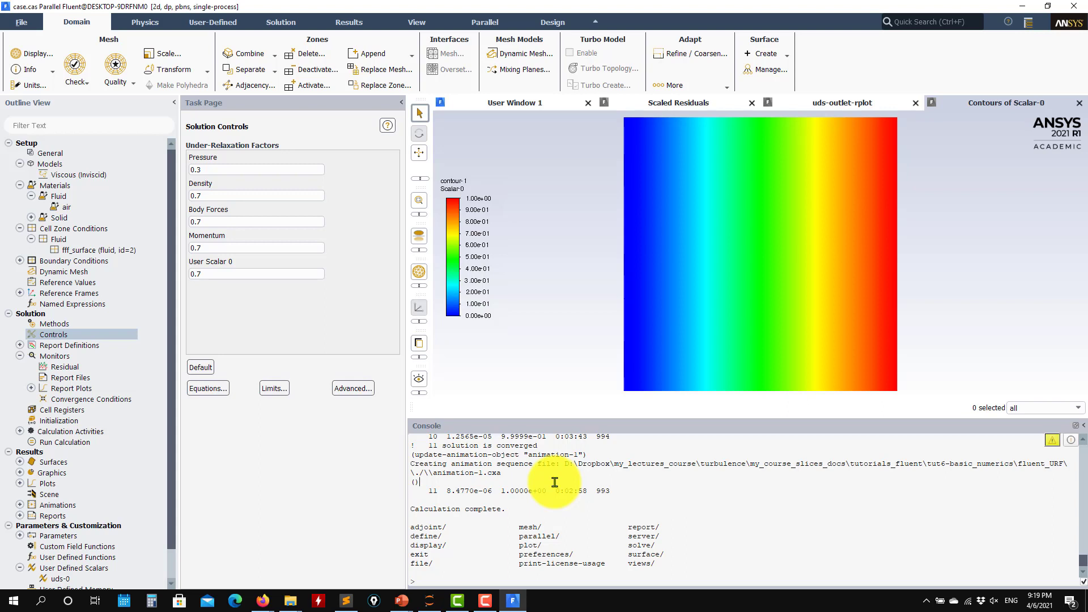
key("Return")
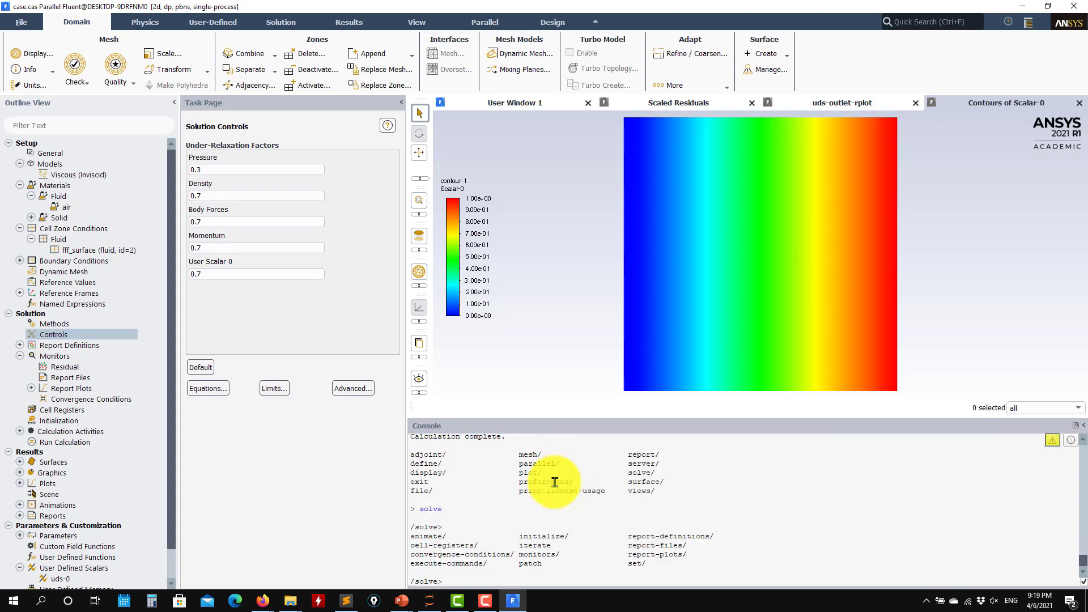
type("set")
key("Return")
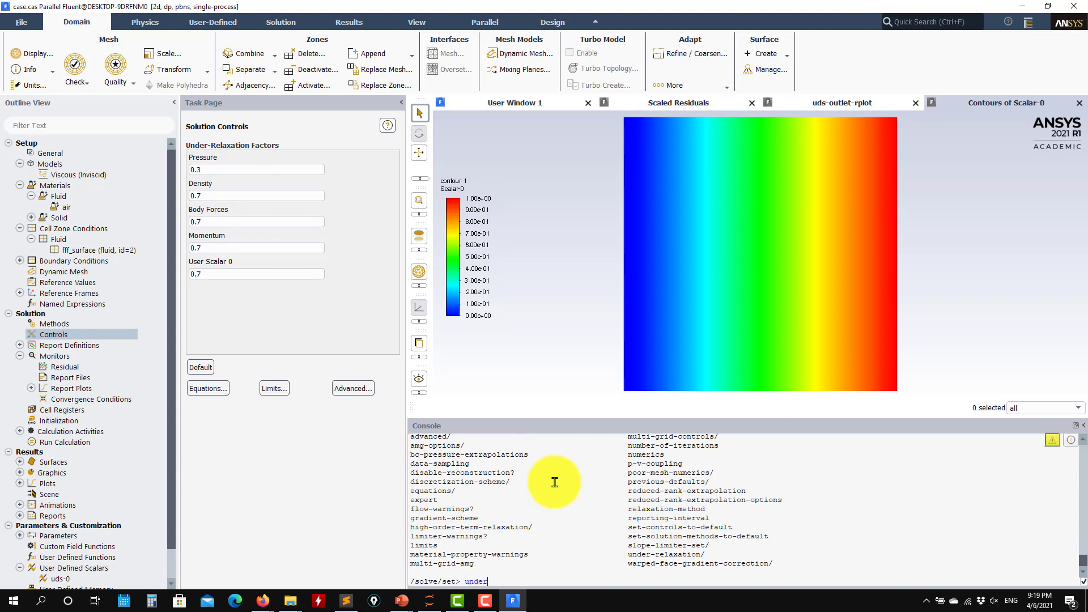
type("under")
key("Return")
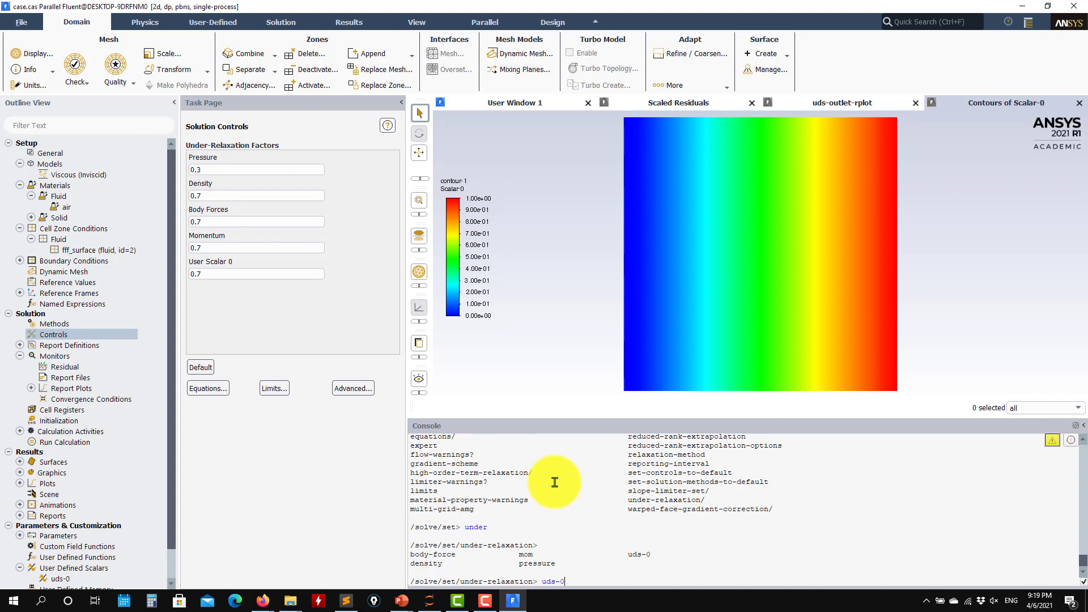
type("uds-0")
key("Return")
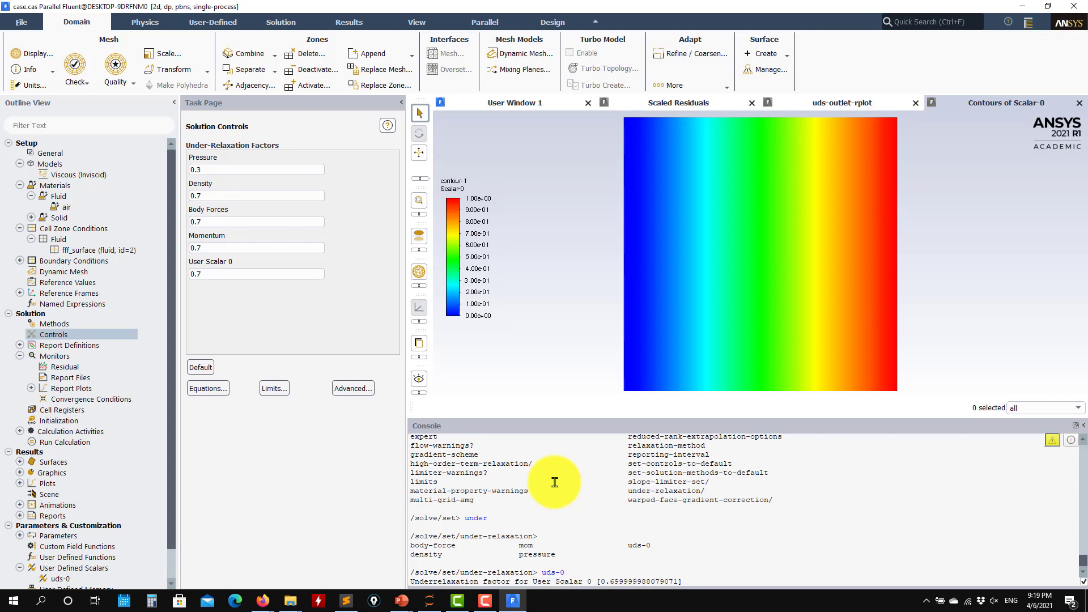
type("1.5")
key("Return")
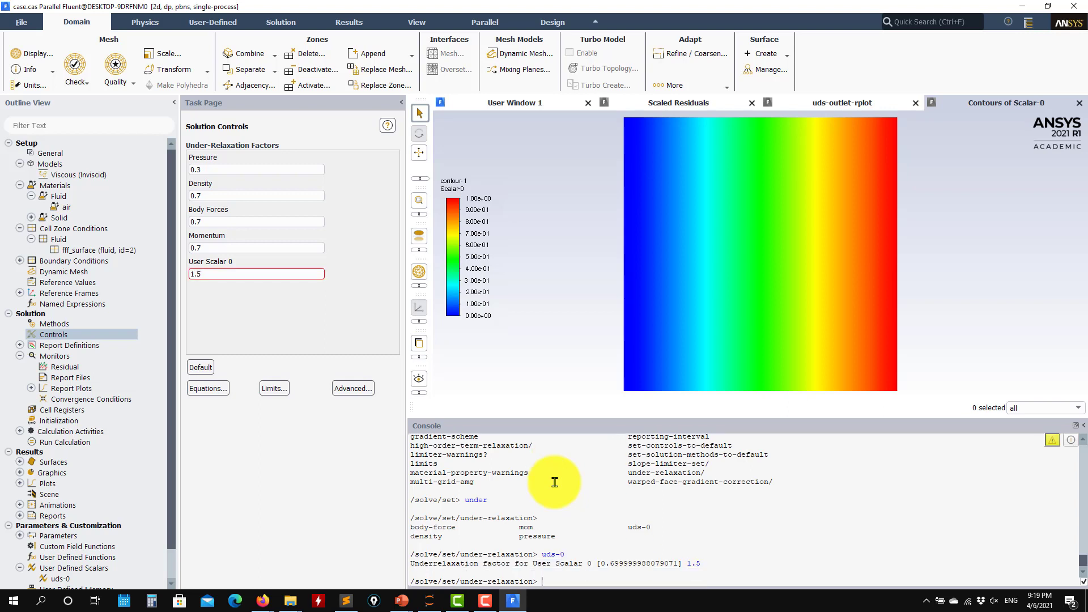
Step: Enable the convergence check for uds-0 in the residual monitors and set its absolute criteria to 0.001
double_click(65, 366)
left_click(412, 322)
left_click(479, 324)
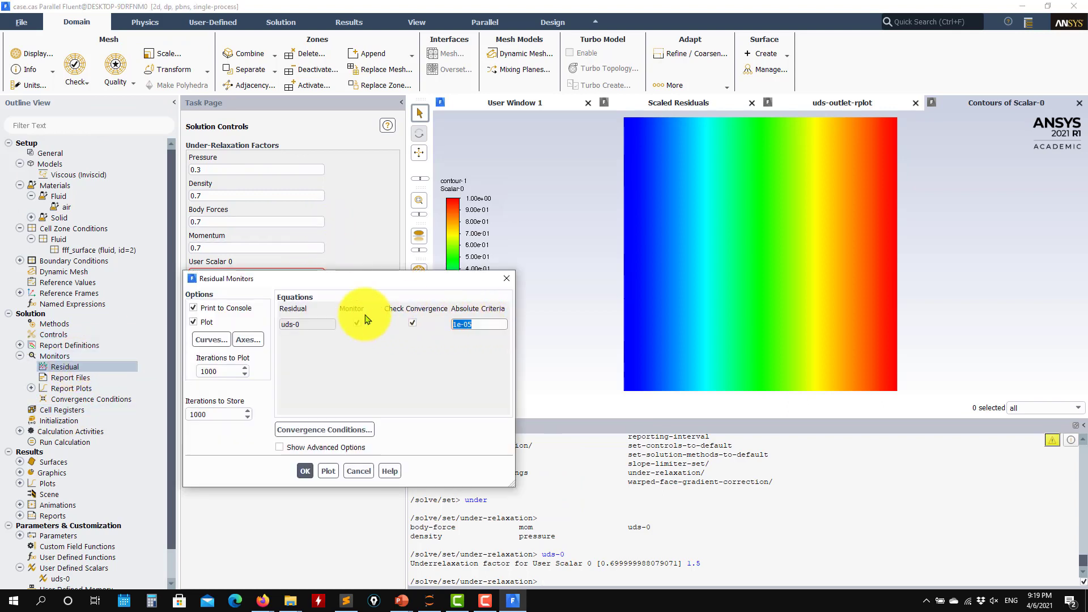
type("0.001")
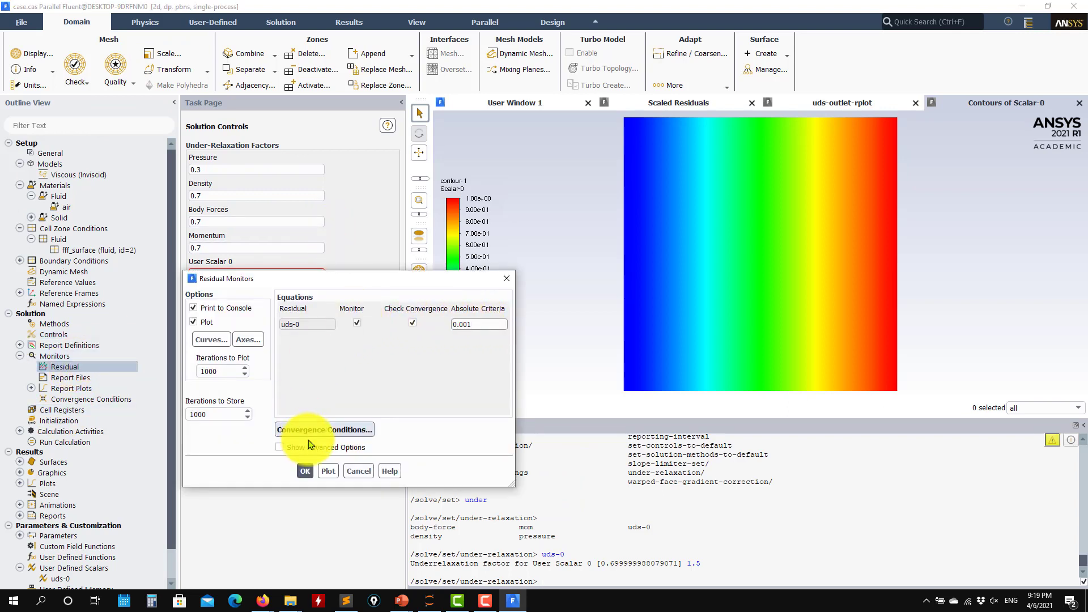
left_click(305, 471)
Step: Reinitialize the solution with standard initialization, discarding the existing data and clearing the animation history
left_click(72, 421)
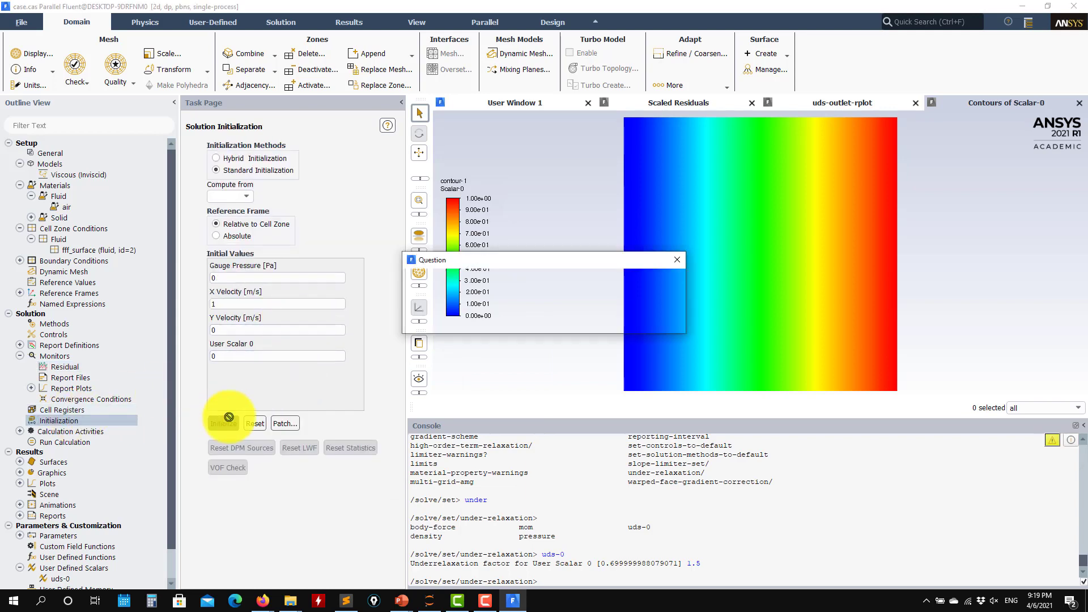
left_click(519, 320)
left_click(506, 316)
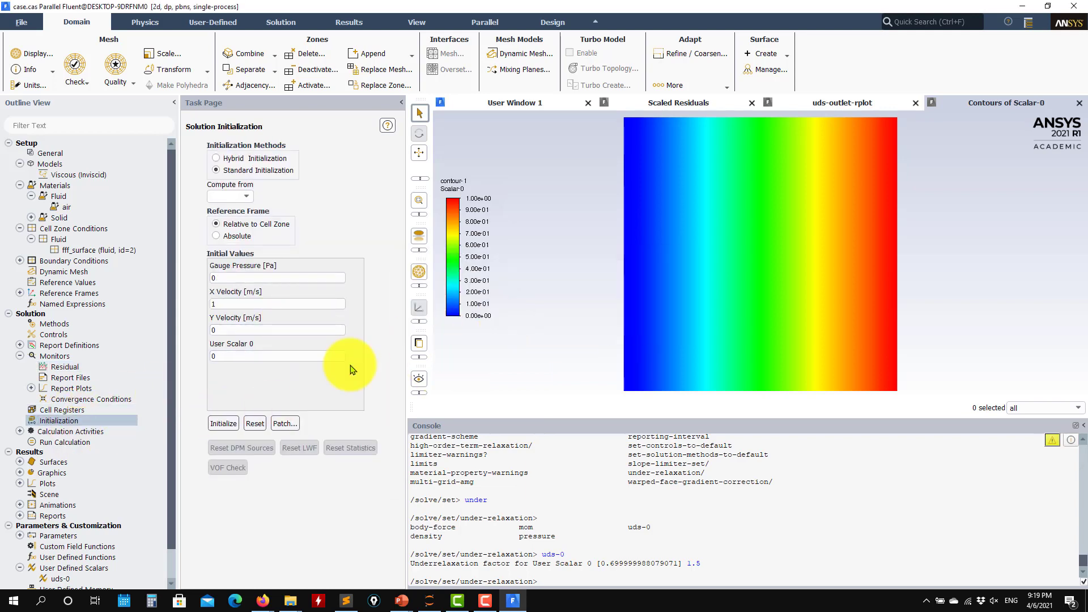
Step: Run the calculation with 1000 iterations, watch the uds-outlet report plot, and stop the run early
left_click(73, 442)
left_click(293, 323)
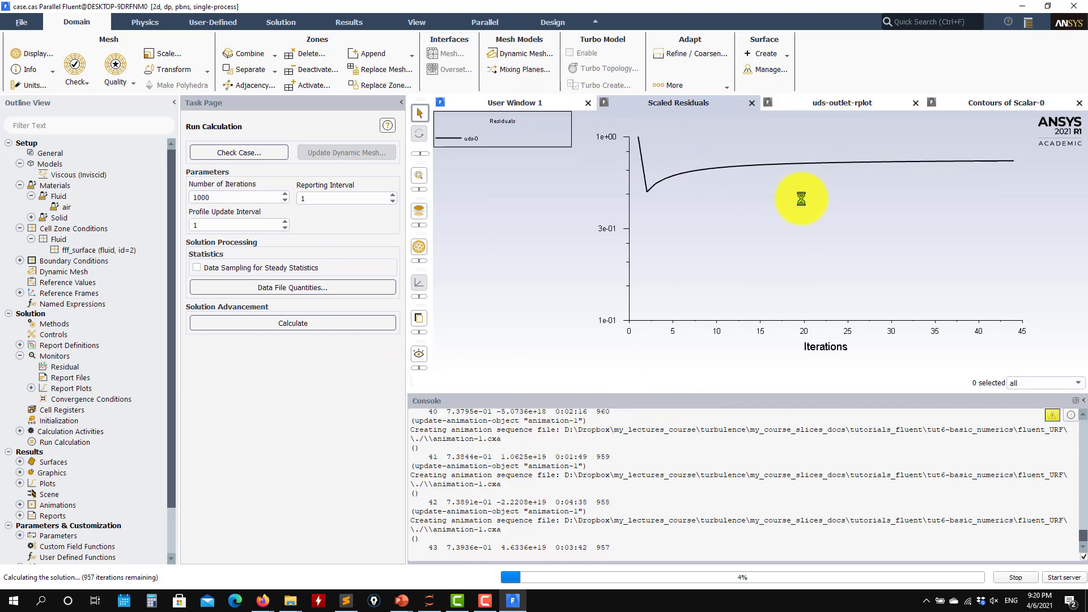
left_click(879, 102)
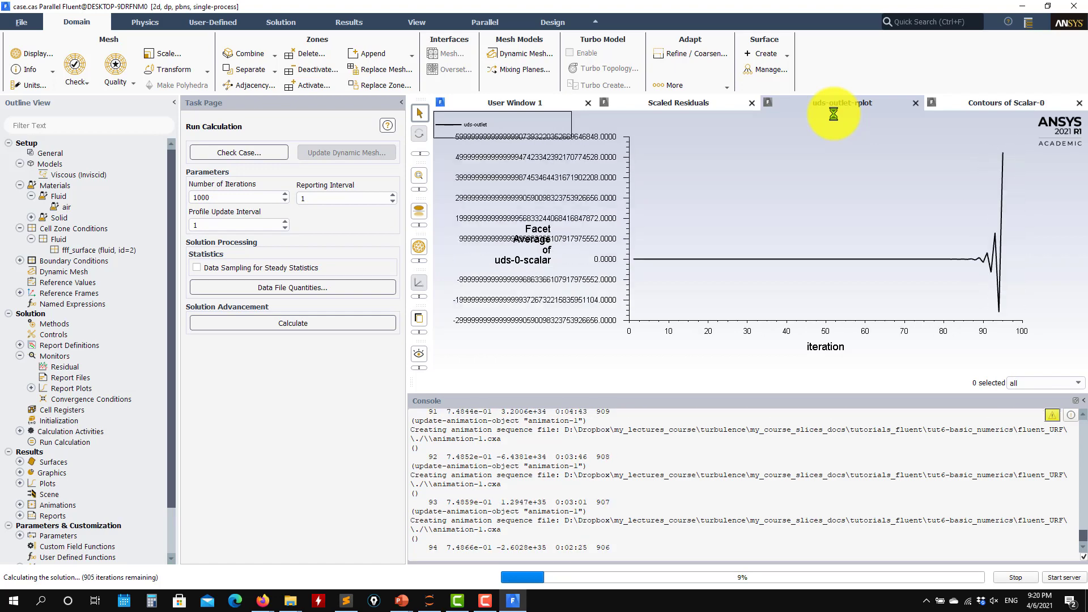
left_click(1015, 582)
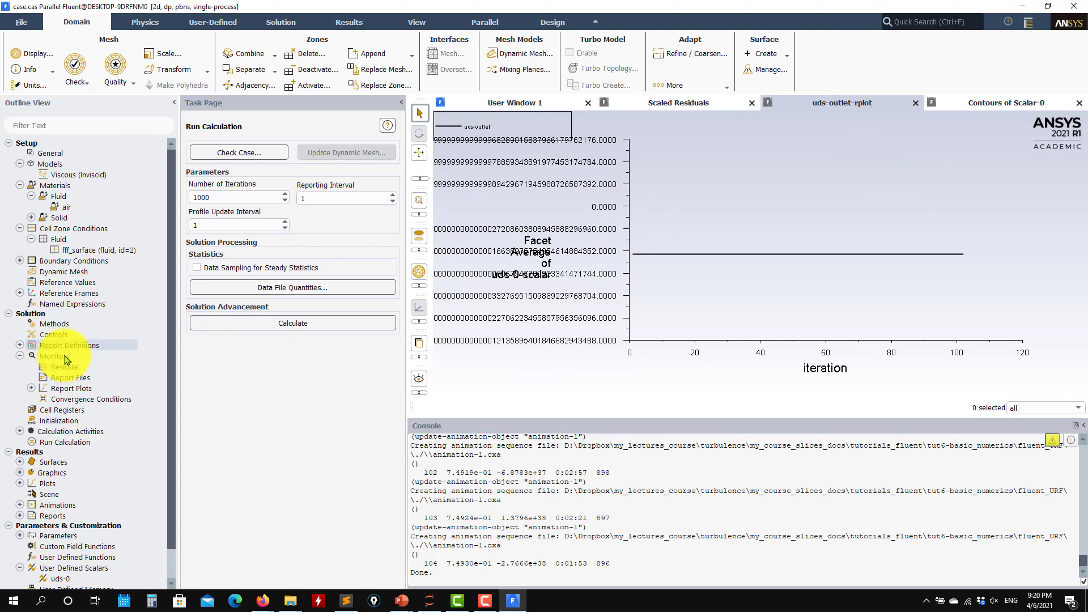
Step: Set the User Scalar 0 under-relaxation factor to 0.8 in the solution controls
double_click(64, 328)
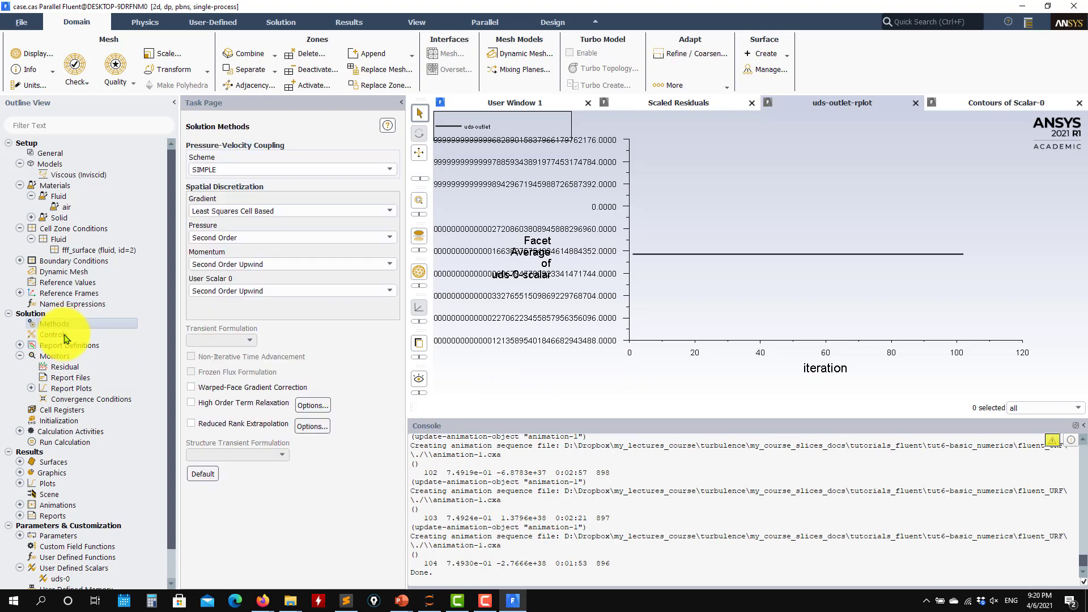
double_click(65, 335)
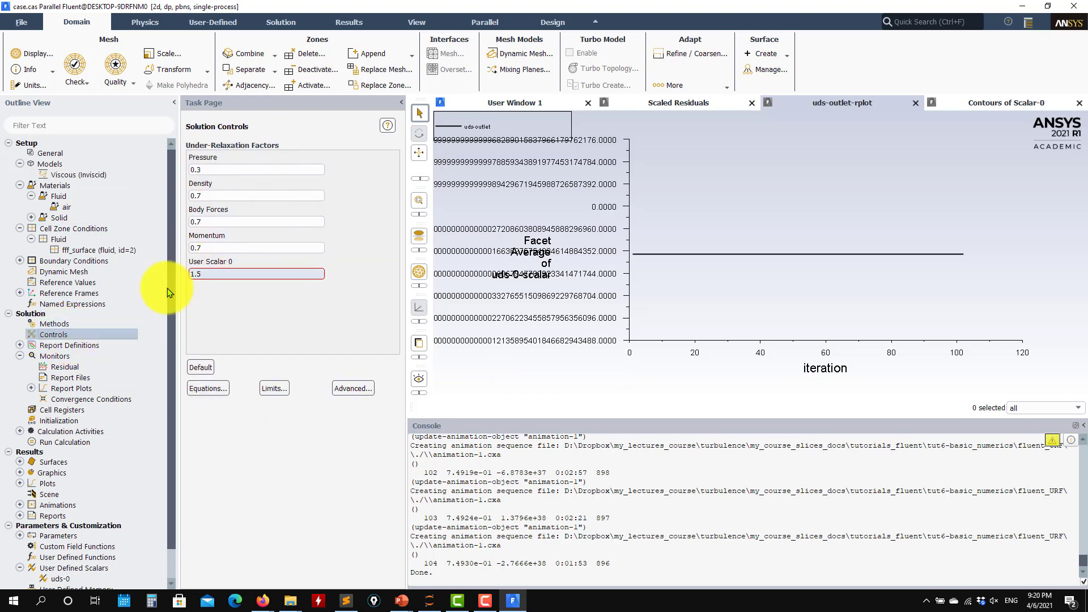
double_click(63, 324)
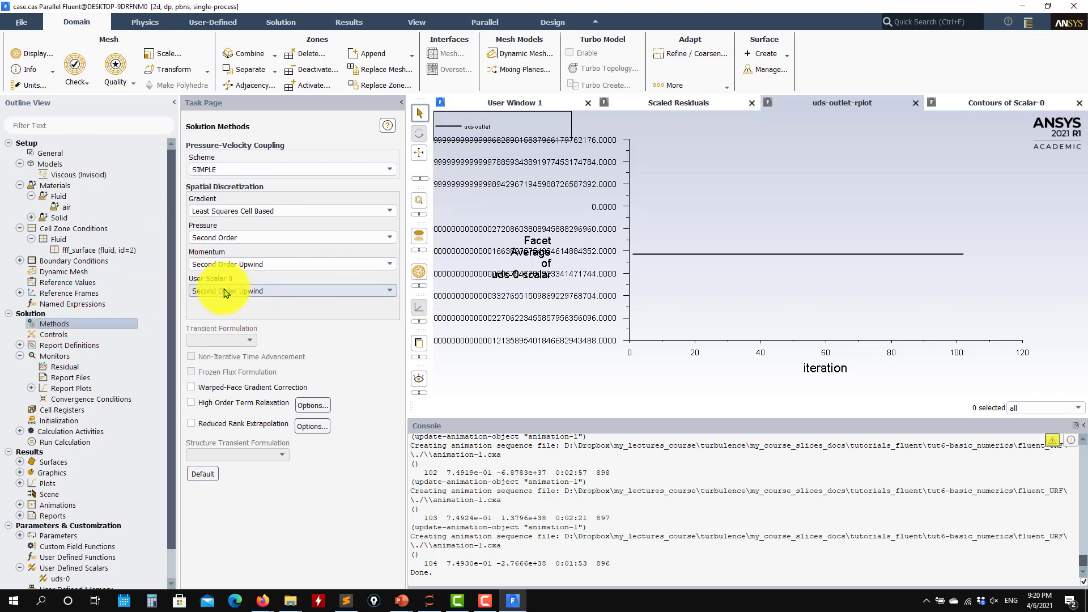
double_click(58, 334)
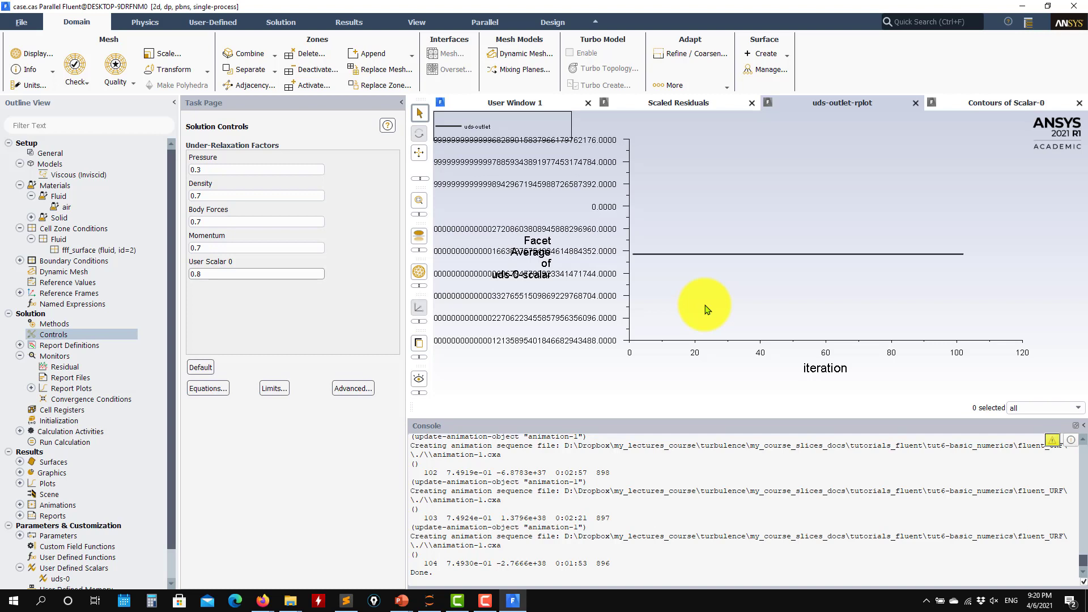
Step: Initialize the solution again from the standard initial values and clear the animation history
left_click(64, 420)
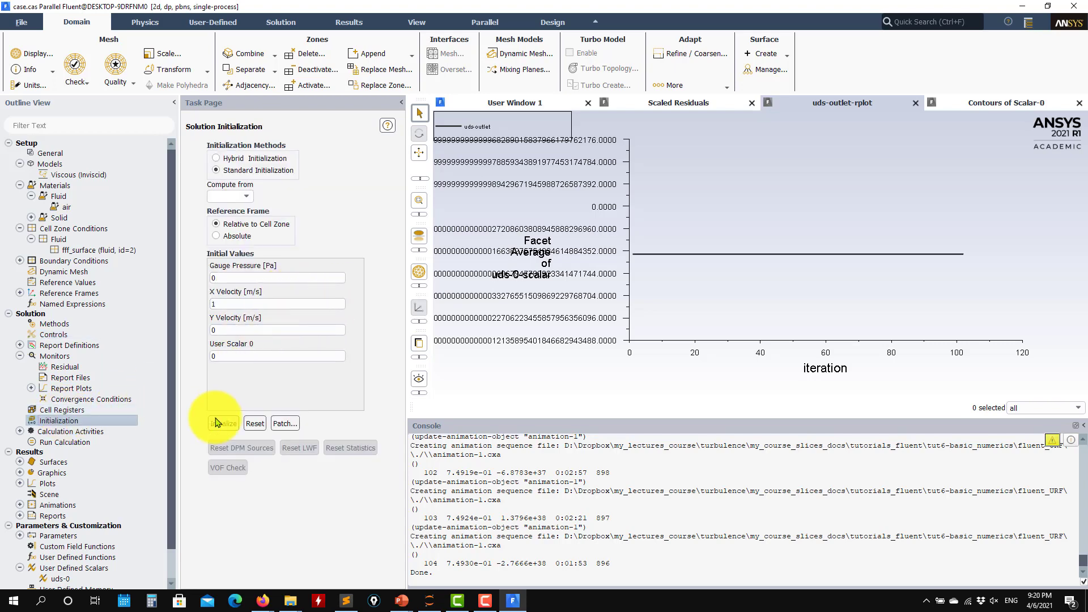
left_click(221, 423)
left_click(526, 319)
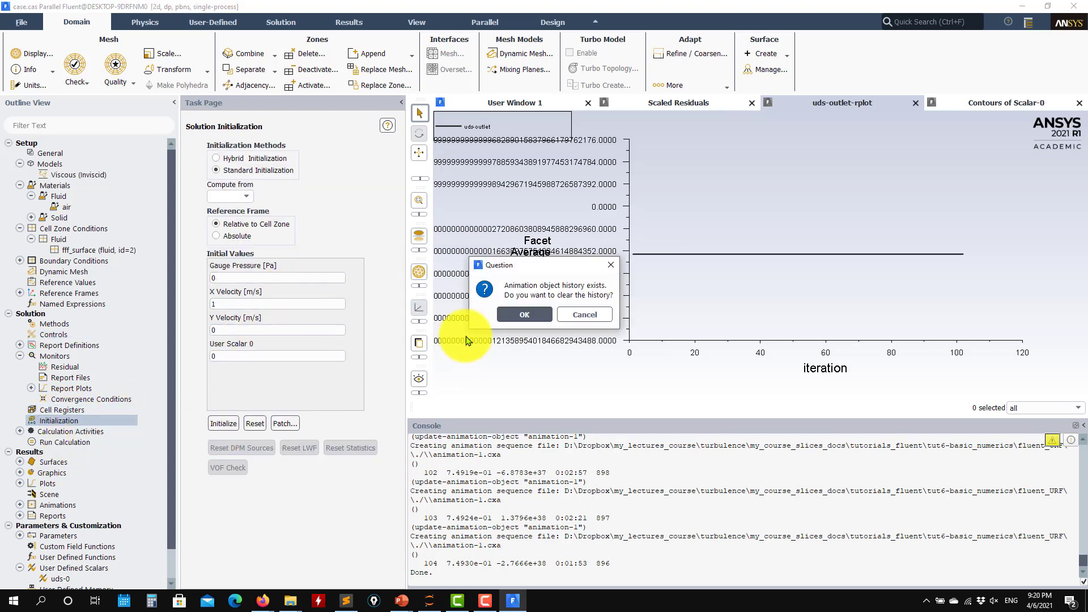
left_click(524, 315)
Step: Run the calculation with 1000 iterations, show the scaled residuals, and check the last iteration's values in the console
left_click(63, 442)
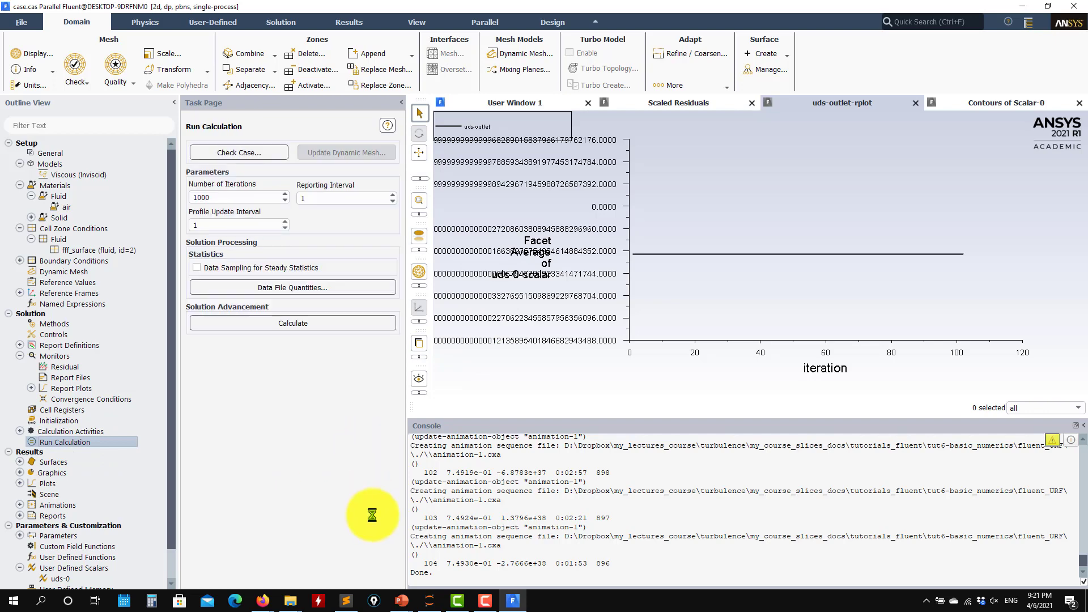
left_click(296, 321)
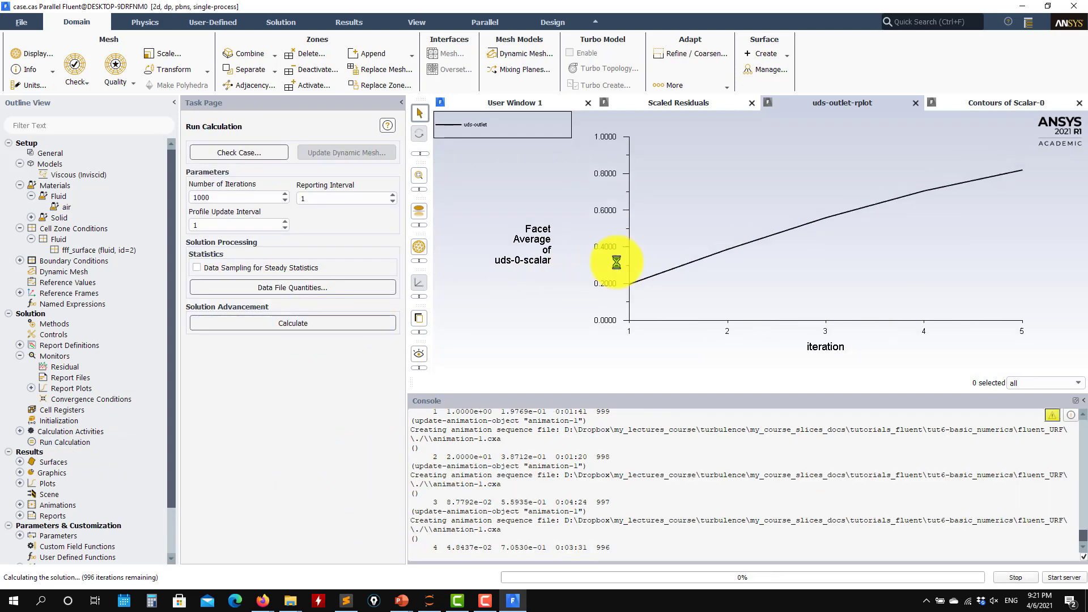
left_click(686, 103)
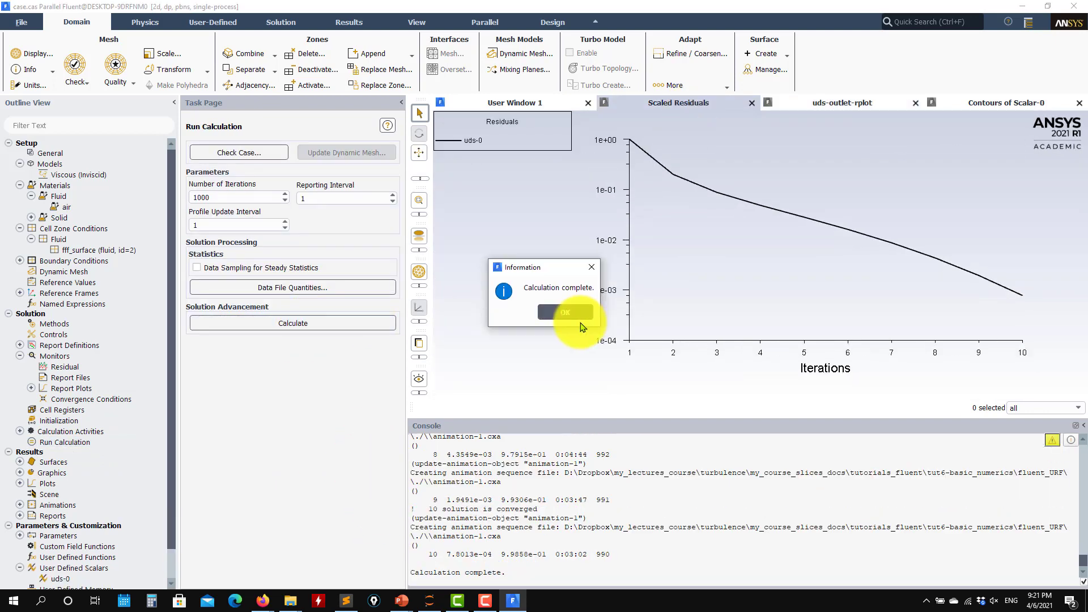
left_click(578, 314)
left_click_drag(550, 554, 479, 554)
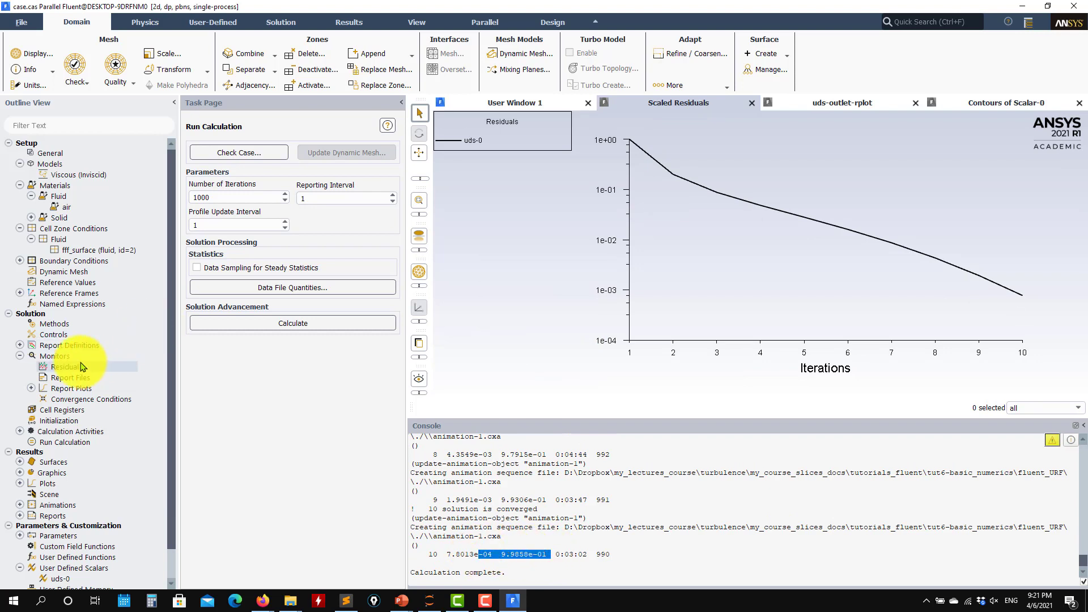
Step: Disable the convergence check for uds-0 and continue the calculation, stopping it once the residual curve has levelled off
double_click(61, 367)
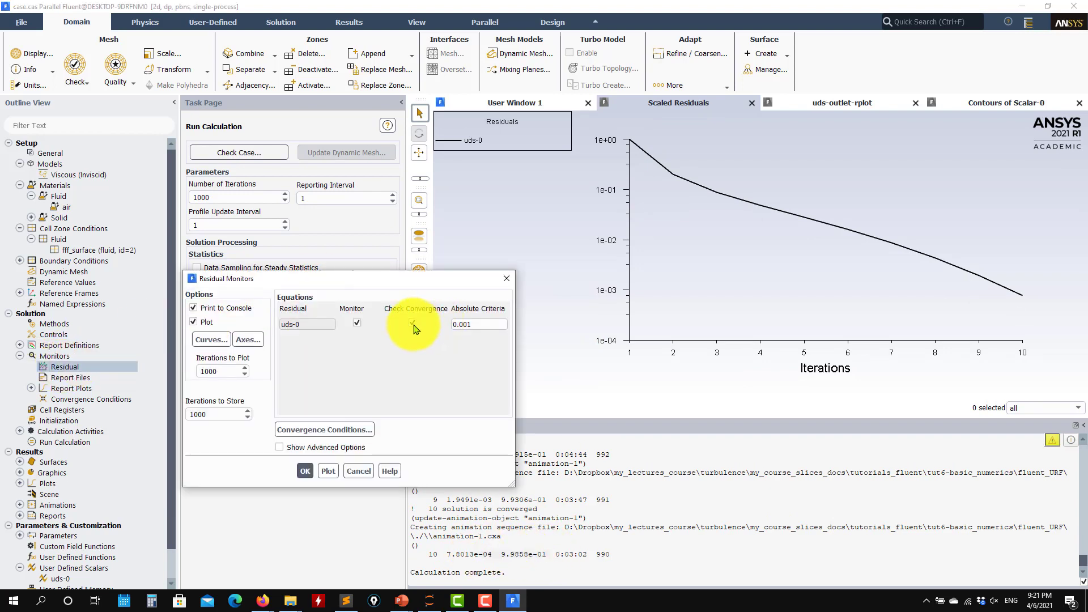
left_click(305, 471)
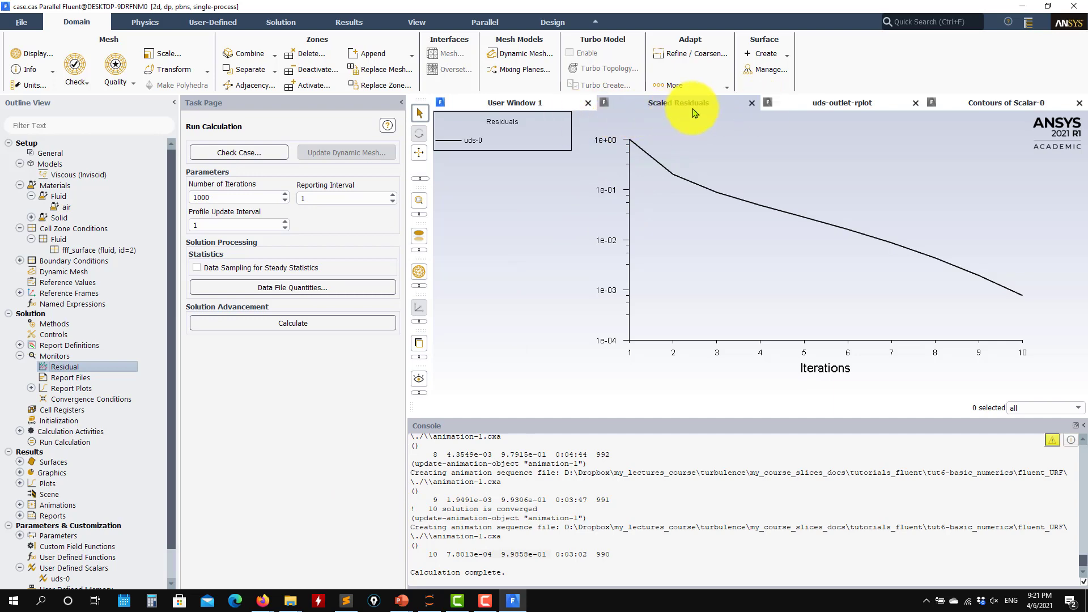
left_click(295, 323)
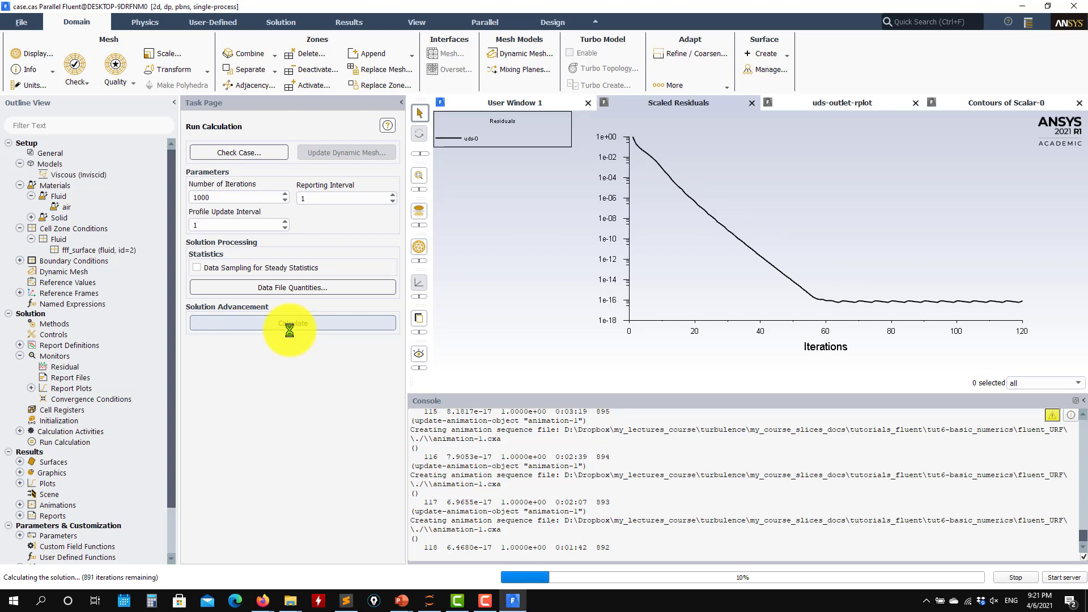
left_click(1009, 577)
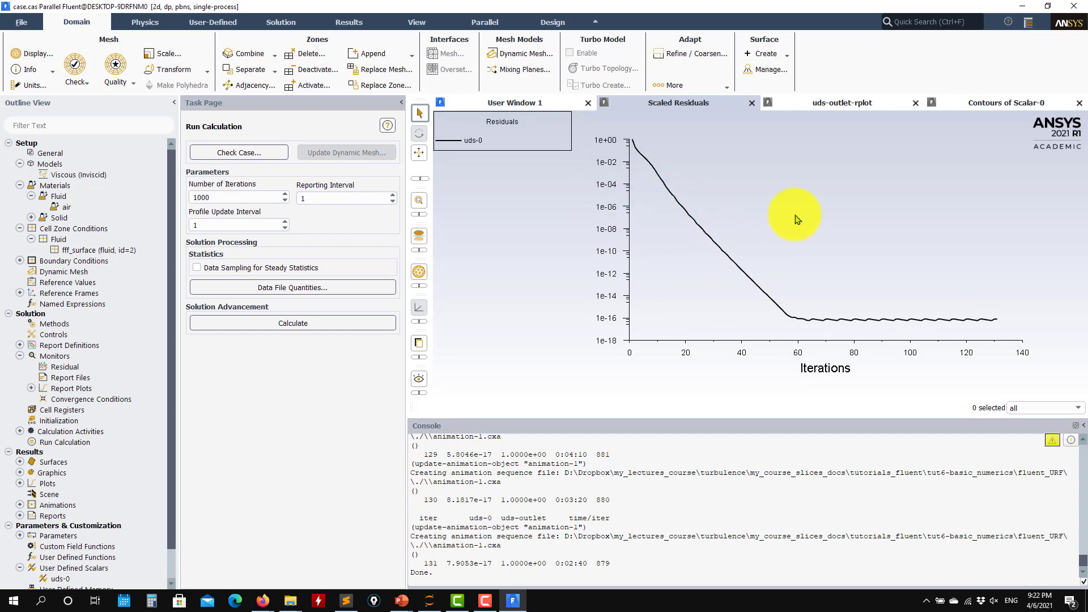
Step: Compare the uds-outlet plot and the Scalar-0 contours, and return to the scaled residuals plot
left_click(838, 102)
left_click(990, 104)
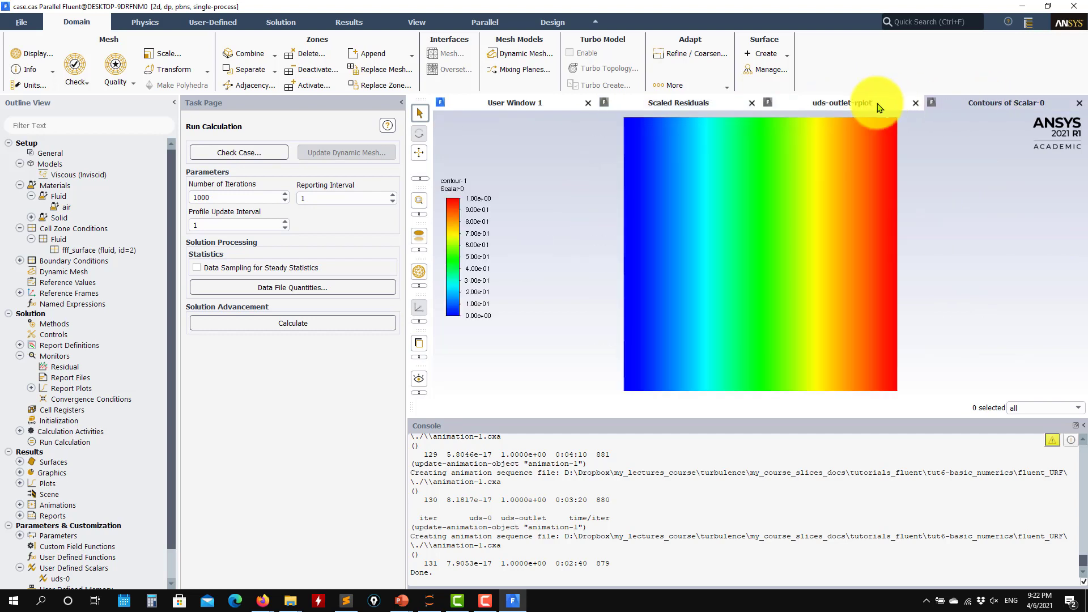
left_click(855, 102)
left_click(693, 102)
left_click(541, 104)
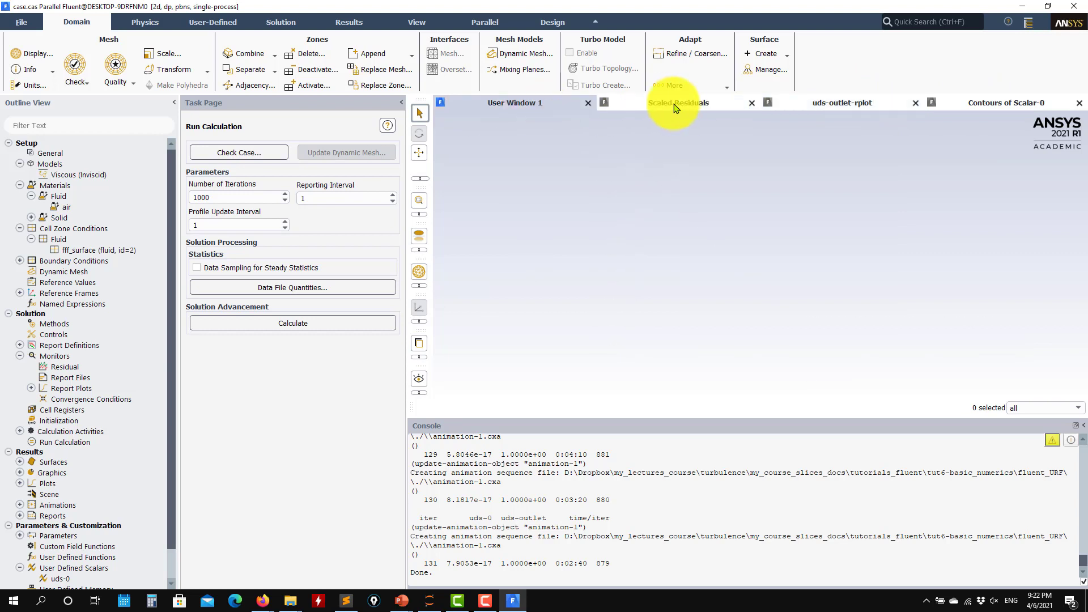
left_click_drag(669, 101, 547, 145)
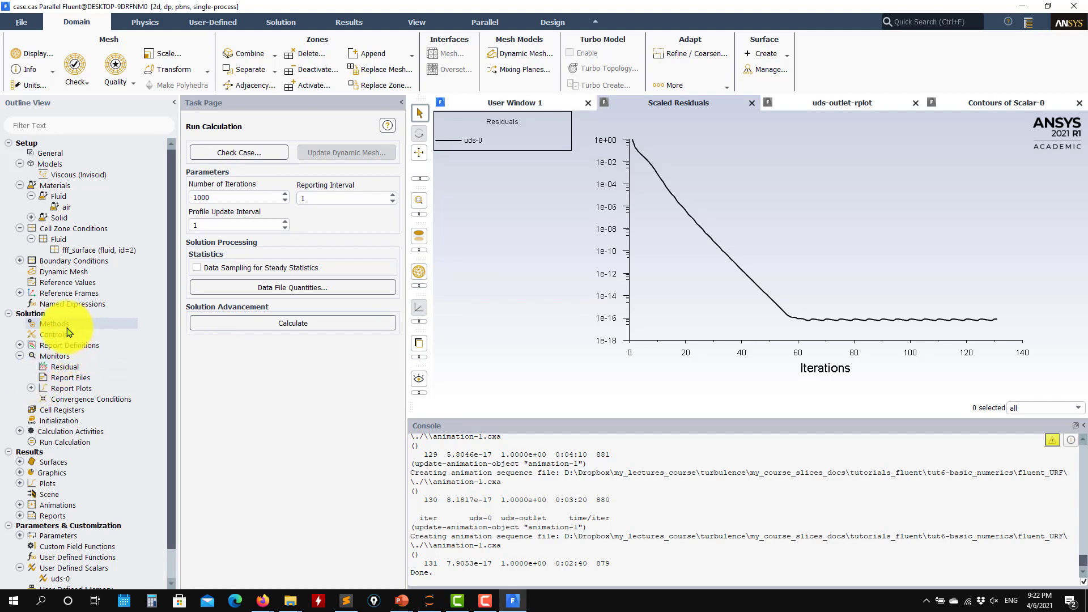
Step: Switch the solver to transient and restore the default under-relaxation factors in the solution controls
left_click(70, 156)
left_click(200, 289)
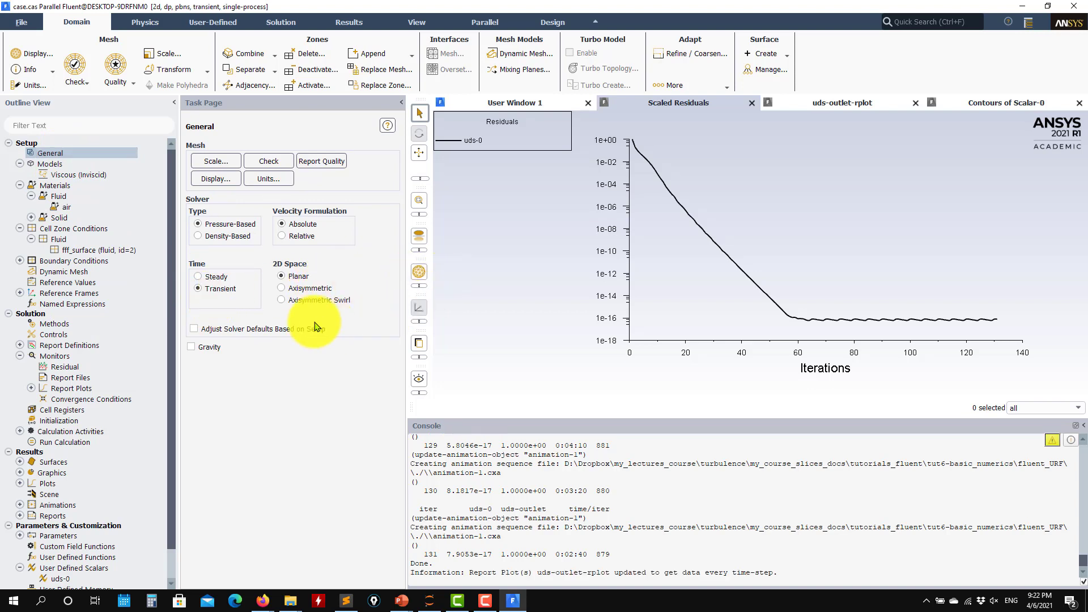
left_click(56, 325)
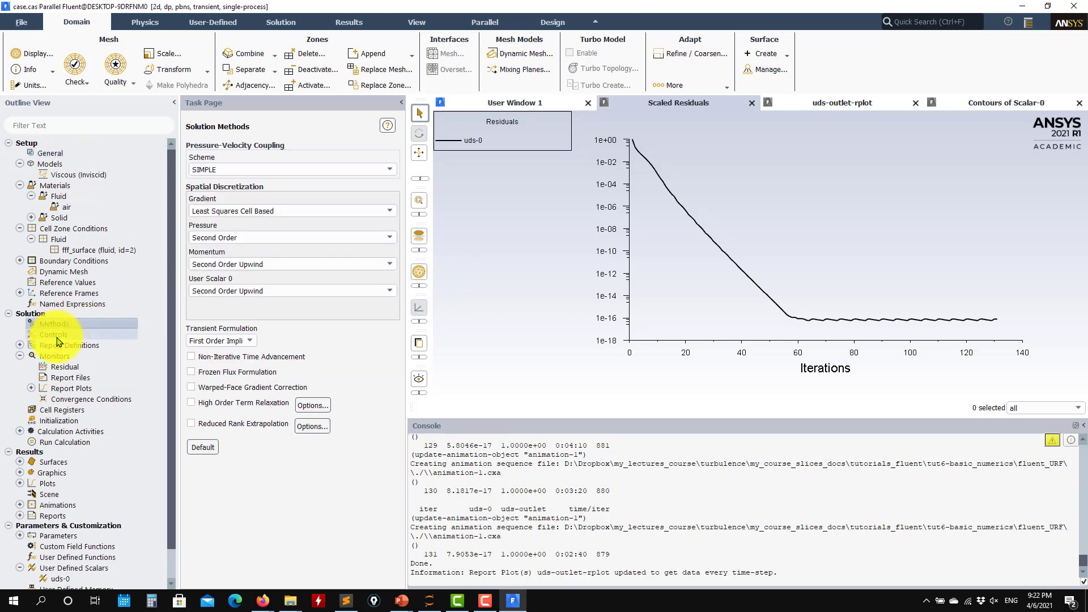
left_click(55, 335)
left_click(204, 368)
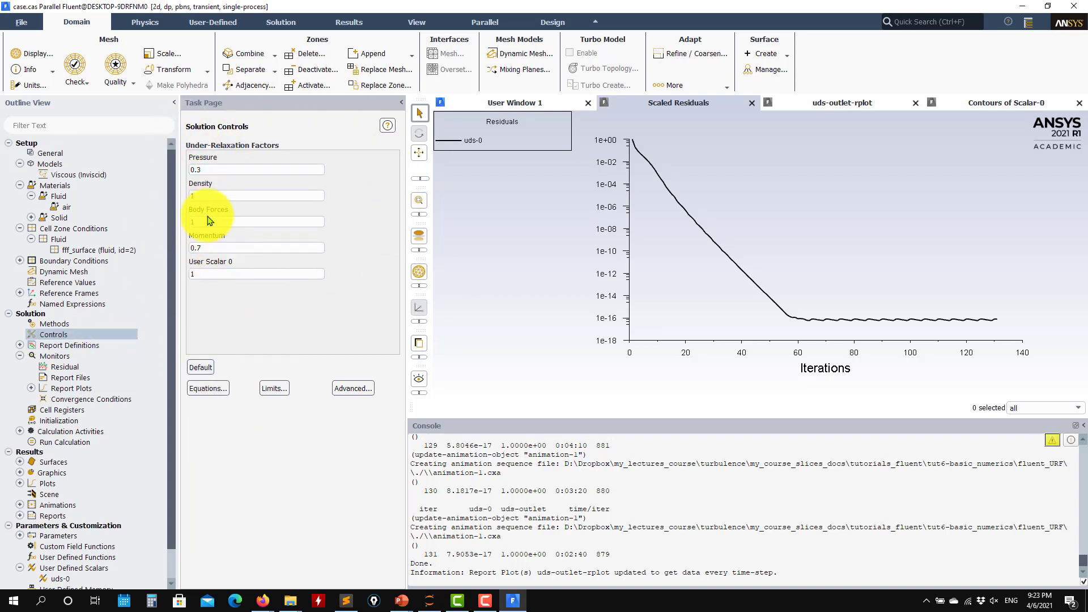
Step: Review the time step settings for the transient run and the available transient formulation options in the solution methods
left_click(67, 443)
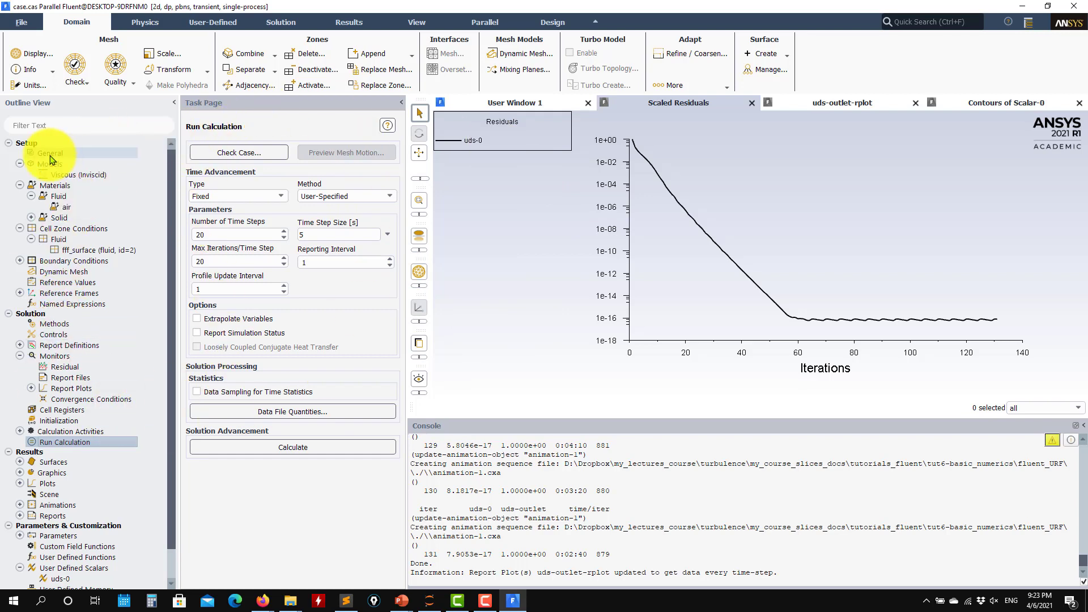
left_click(59, 324)
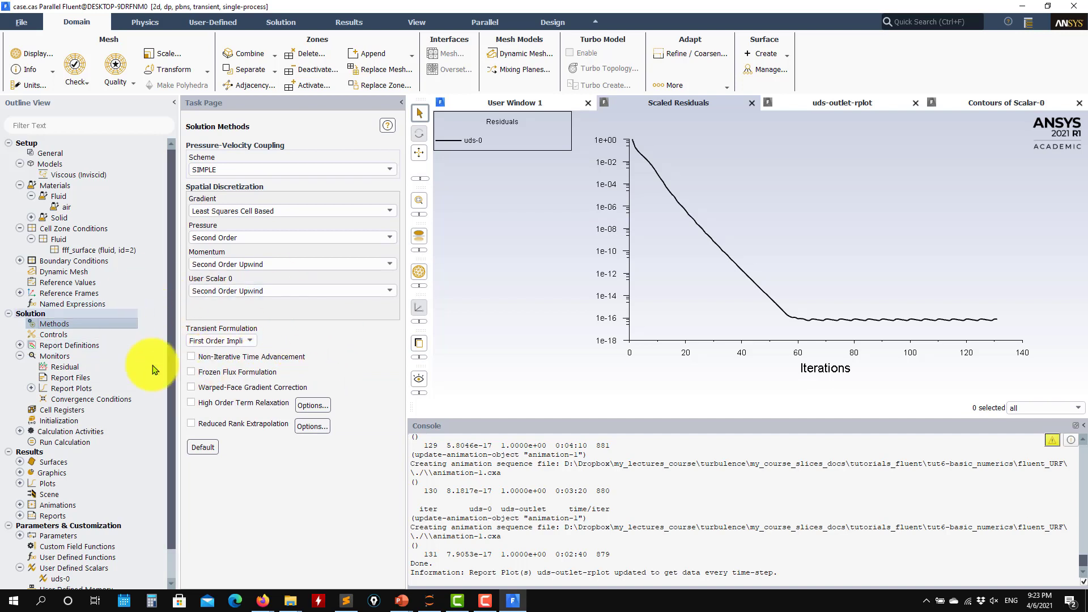
left_click(247, 341)
left_click(270, 339)
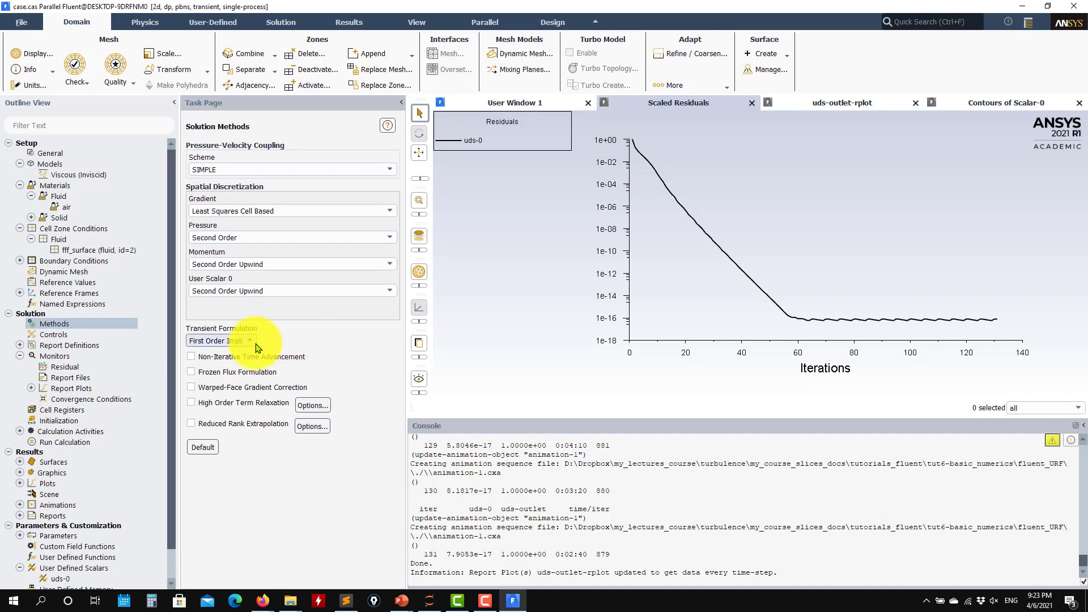
left_click(1040, 553)
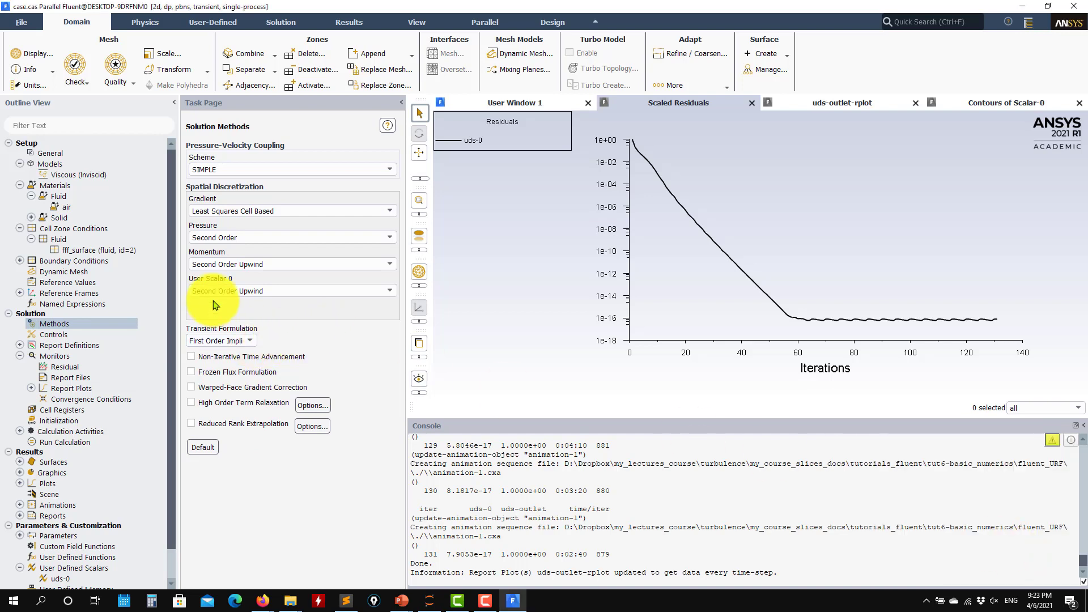